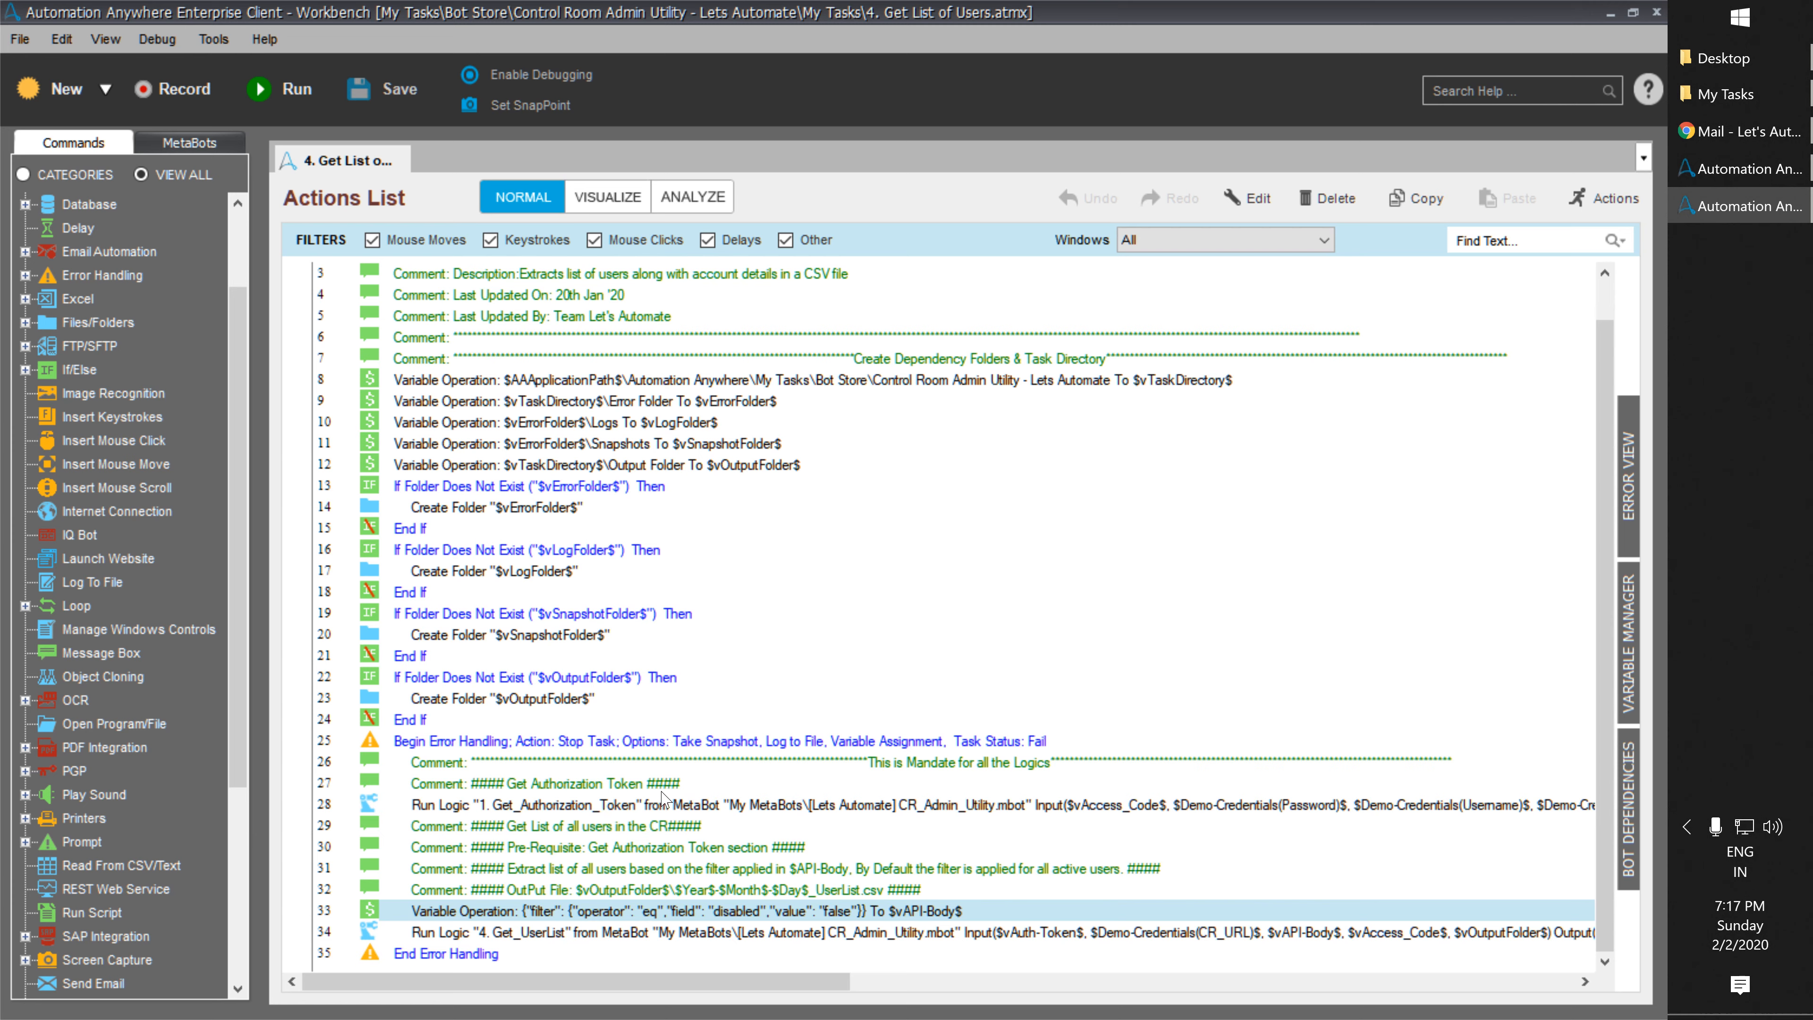
Review the Get_UserList logic's parameters and close them unchanged.
click(670, 807)
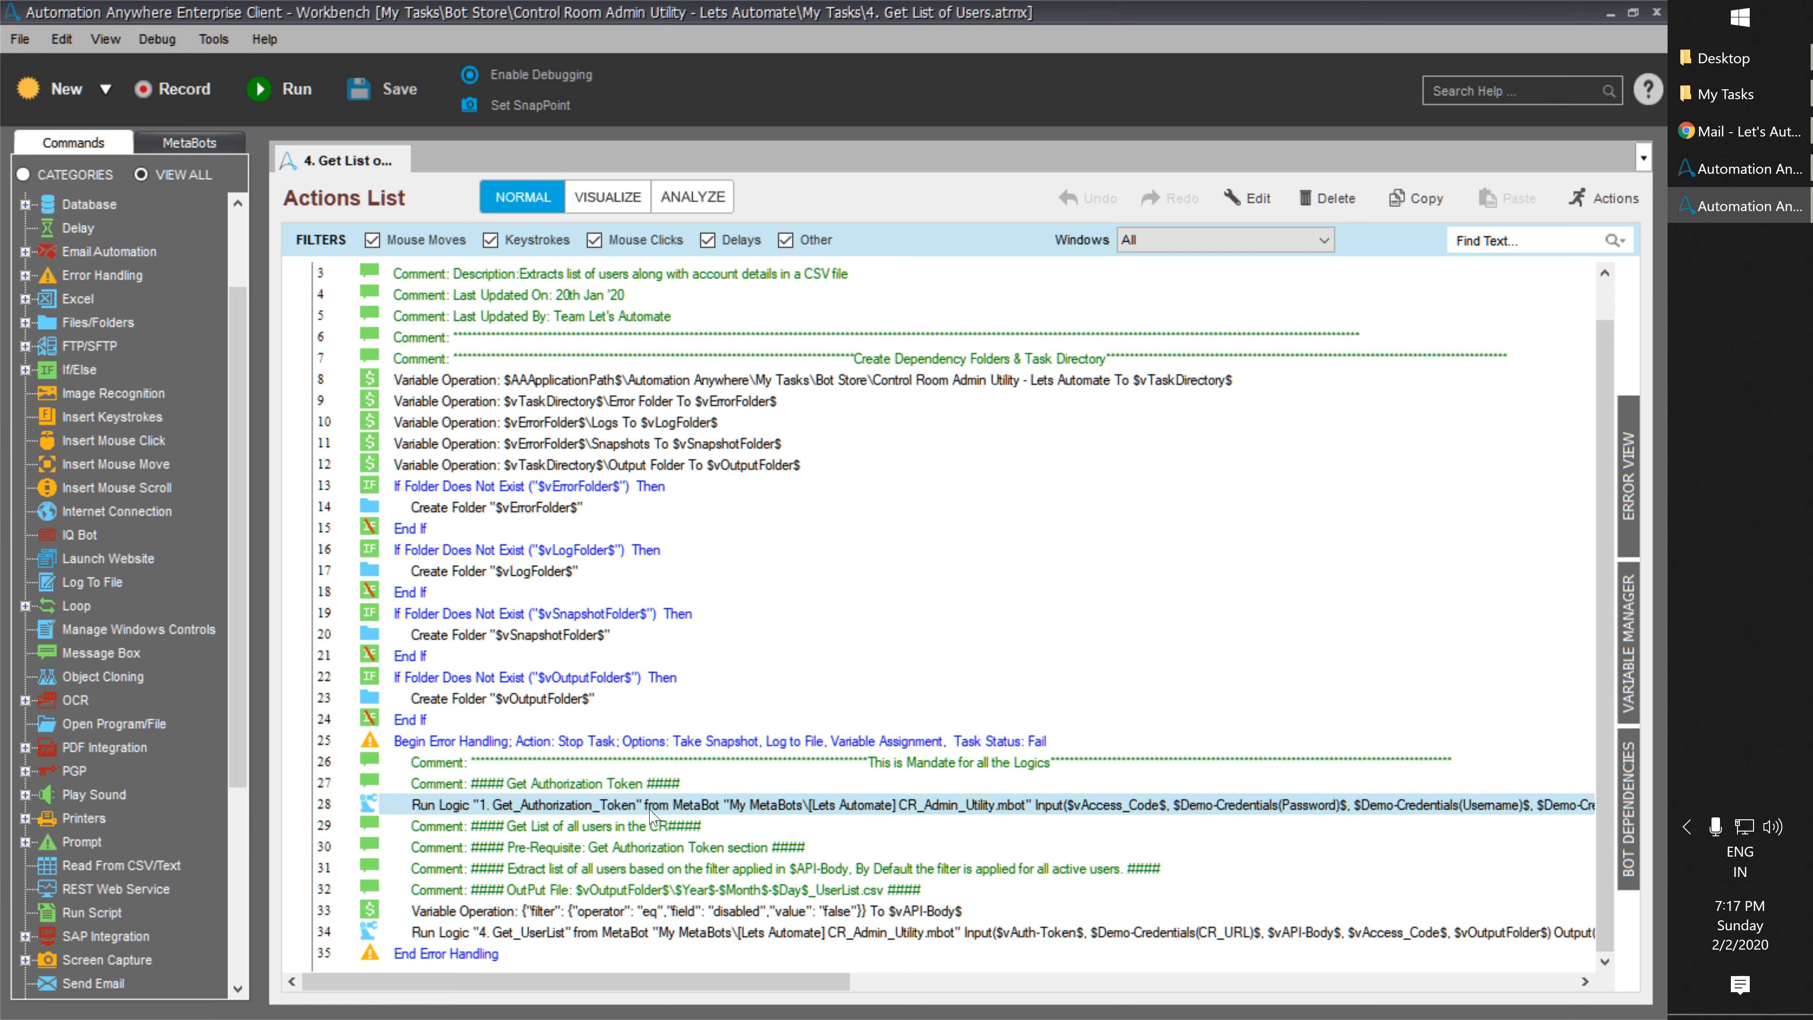
double_click(692, 932)
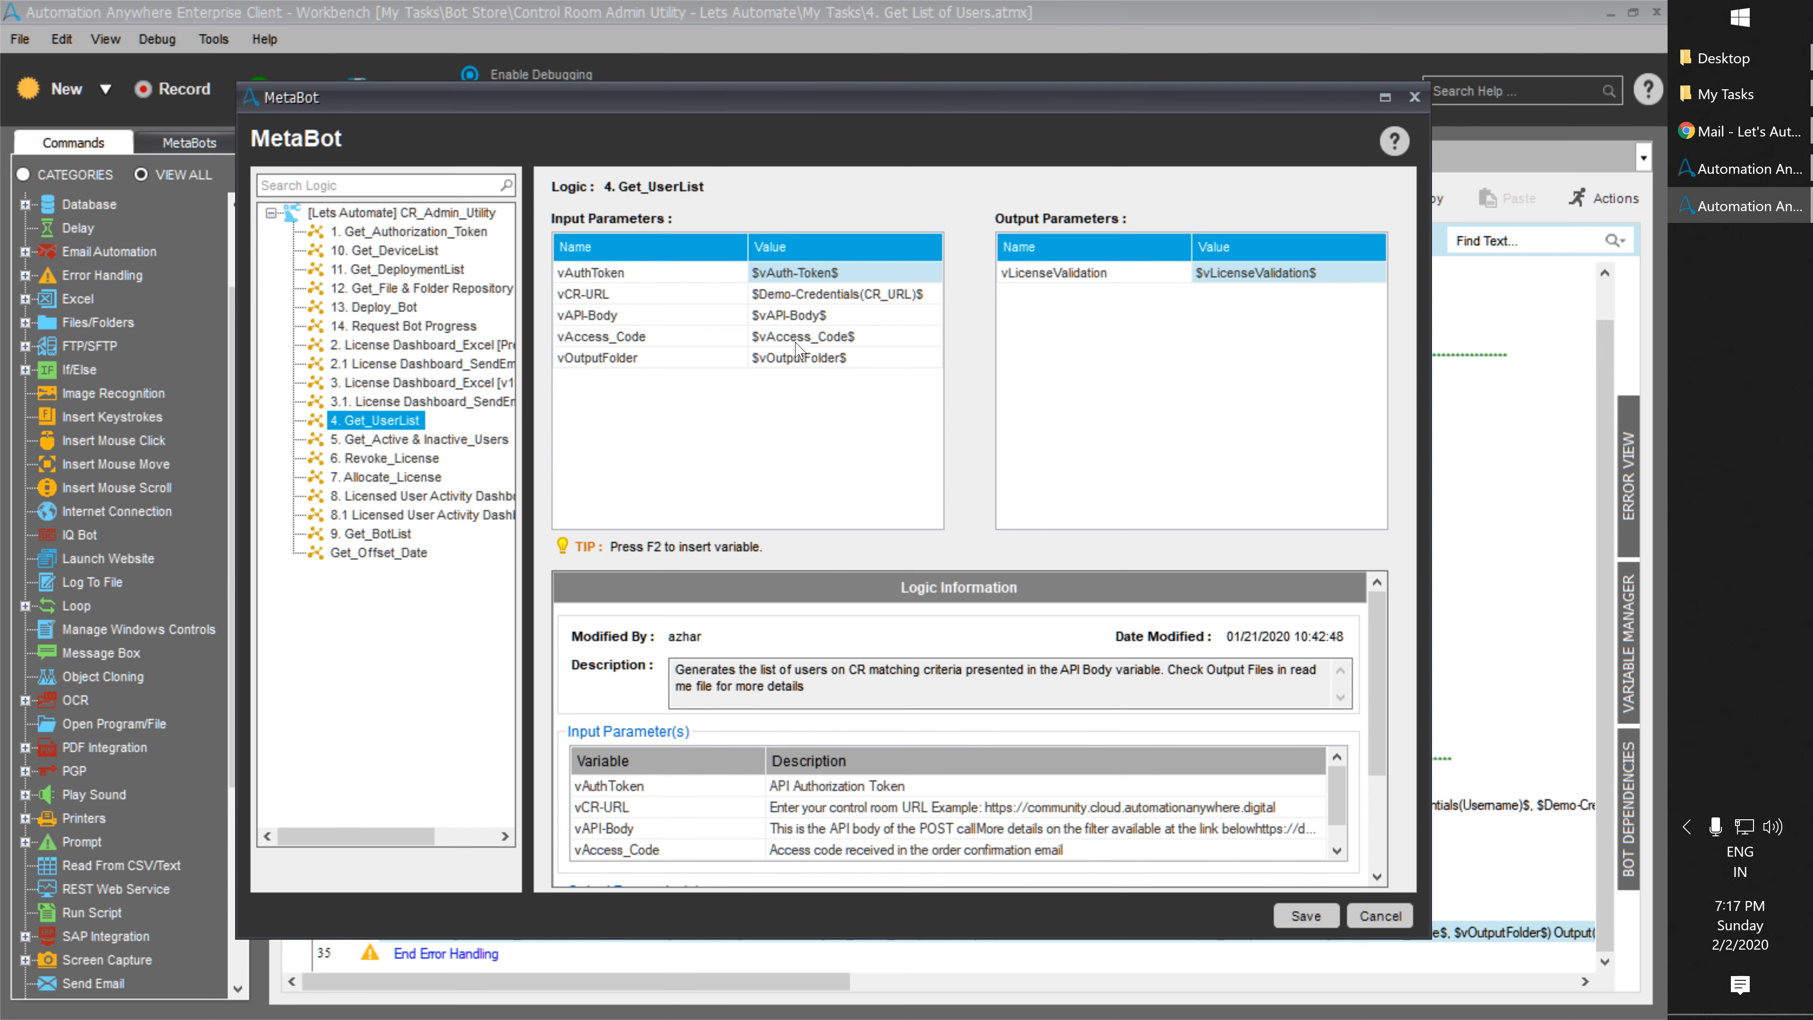
click(1381, 916)
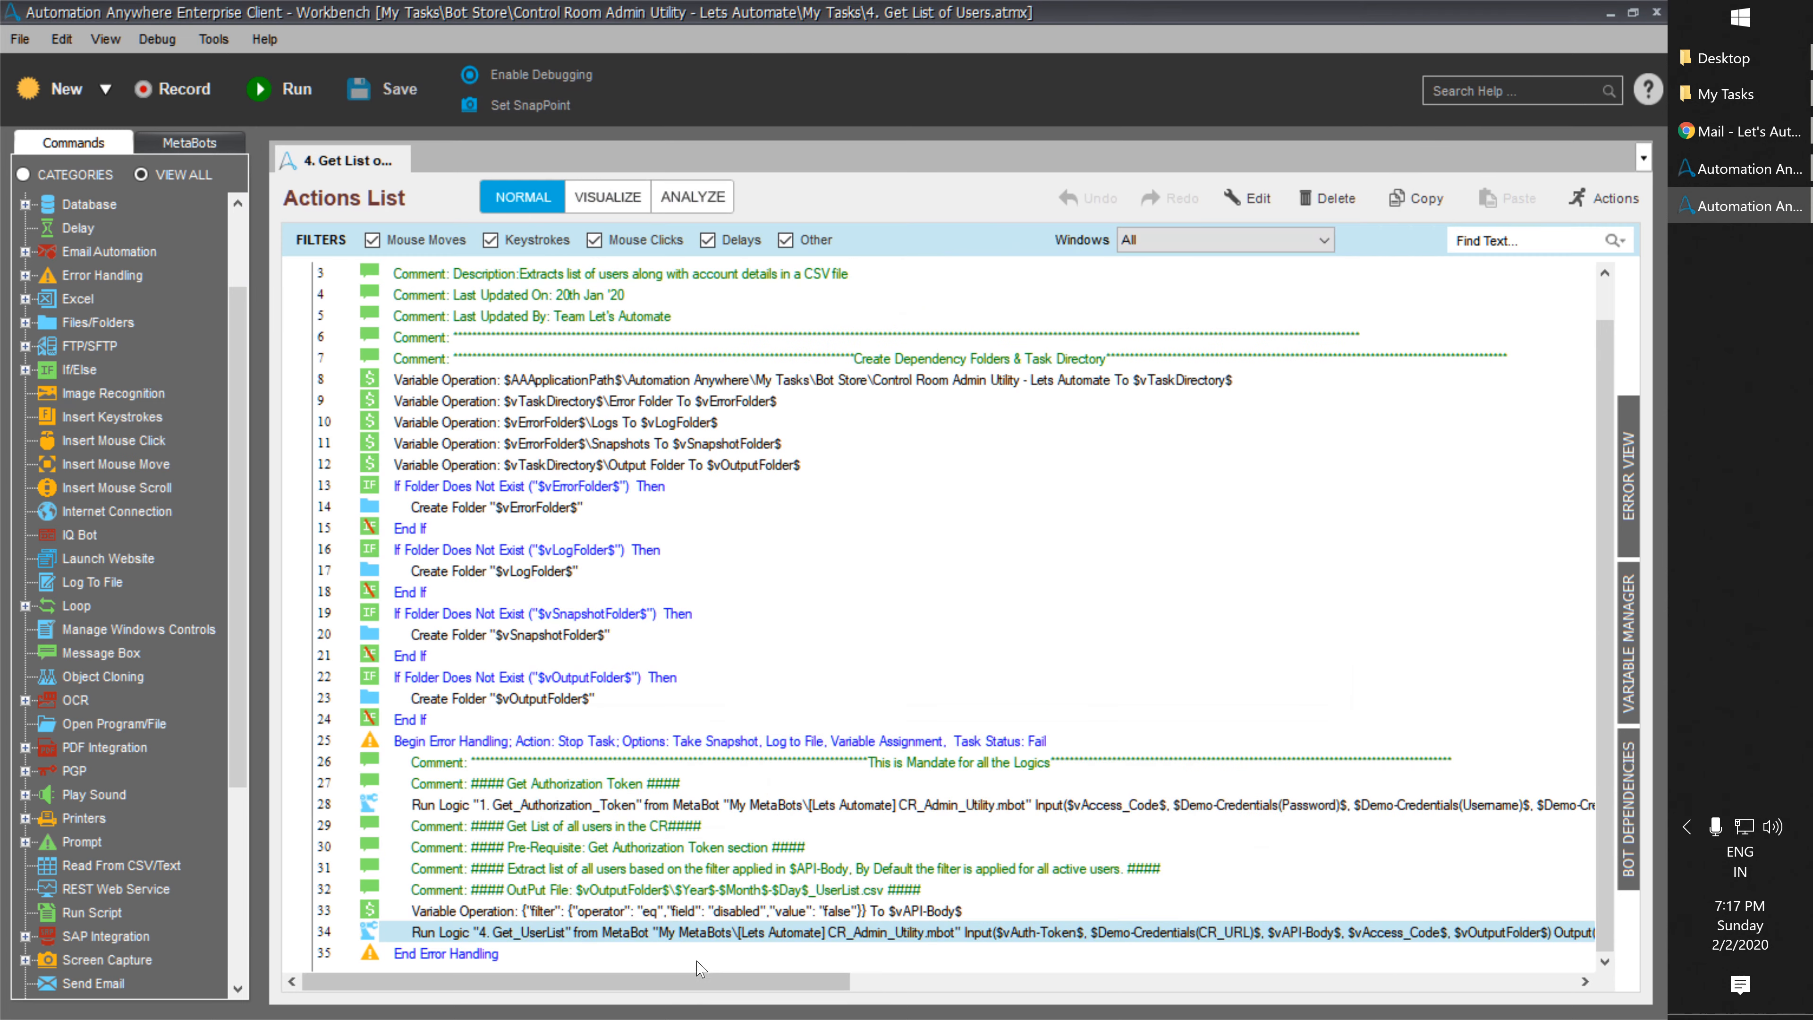
Run the Get List of Users task and bring up its My Tasks folder in File Explorer.
click(272, 91)
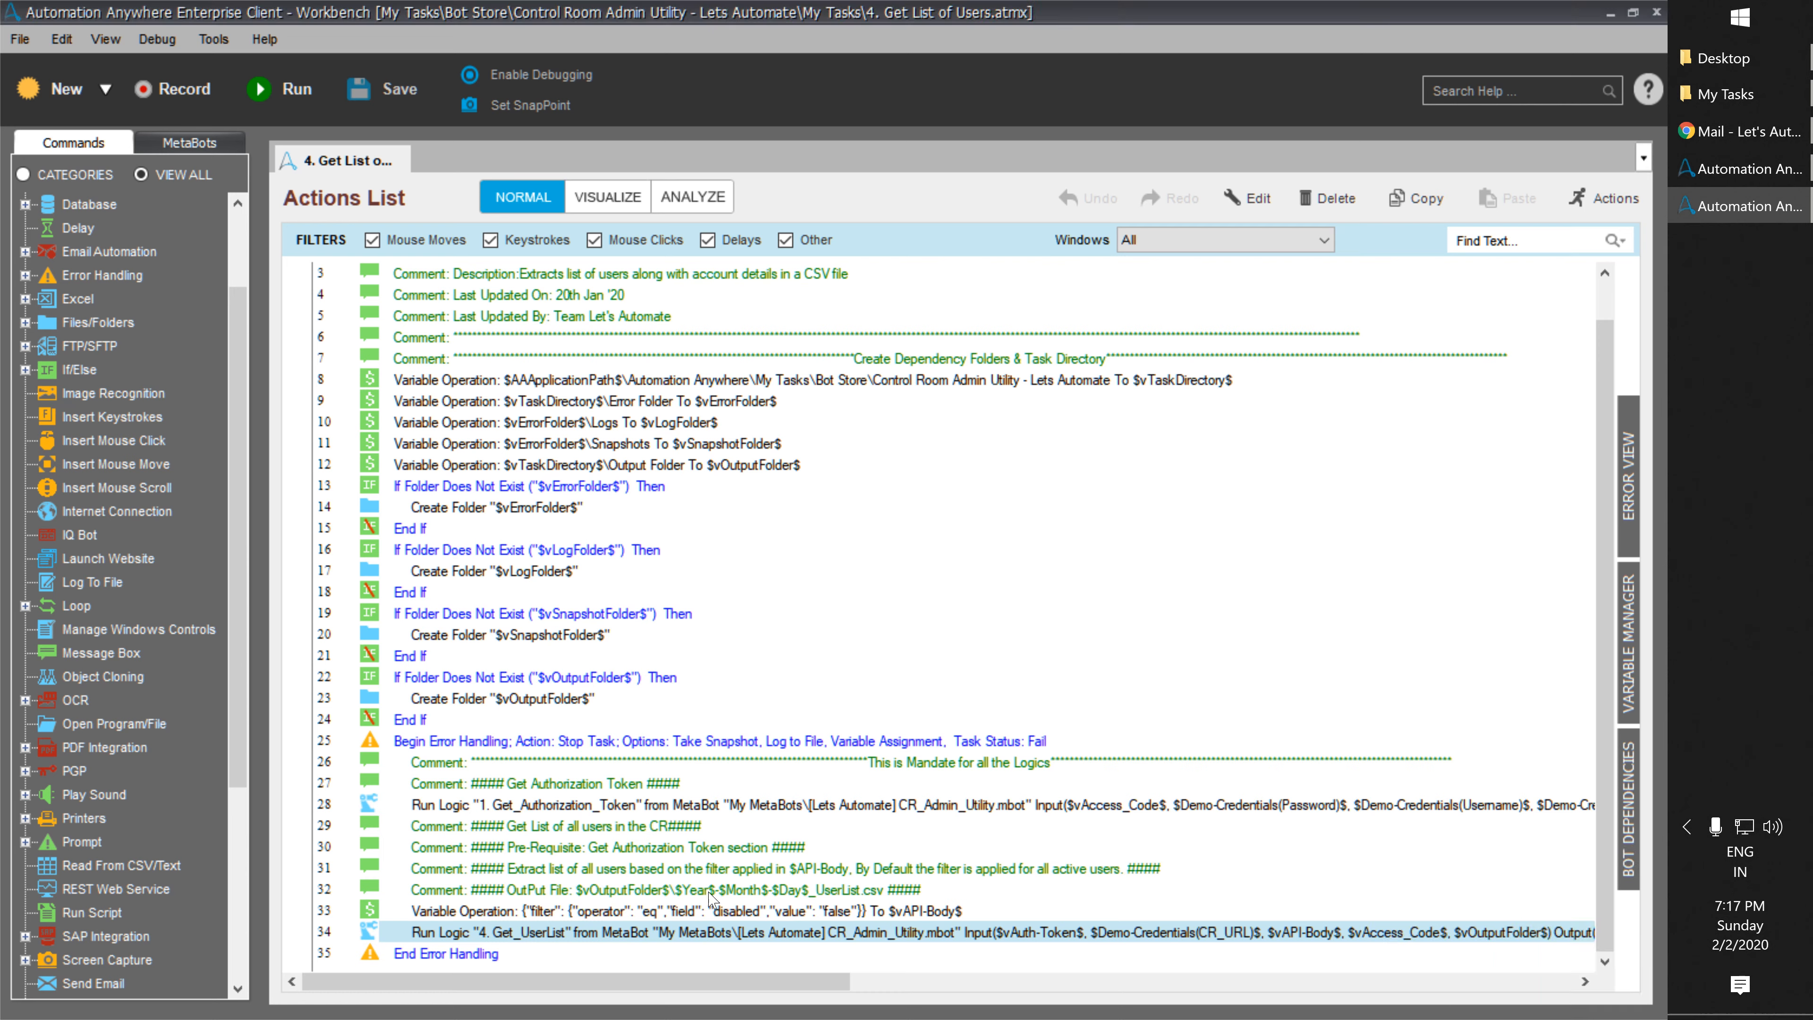
click(657, 895)
click(1725, 93)
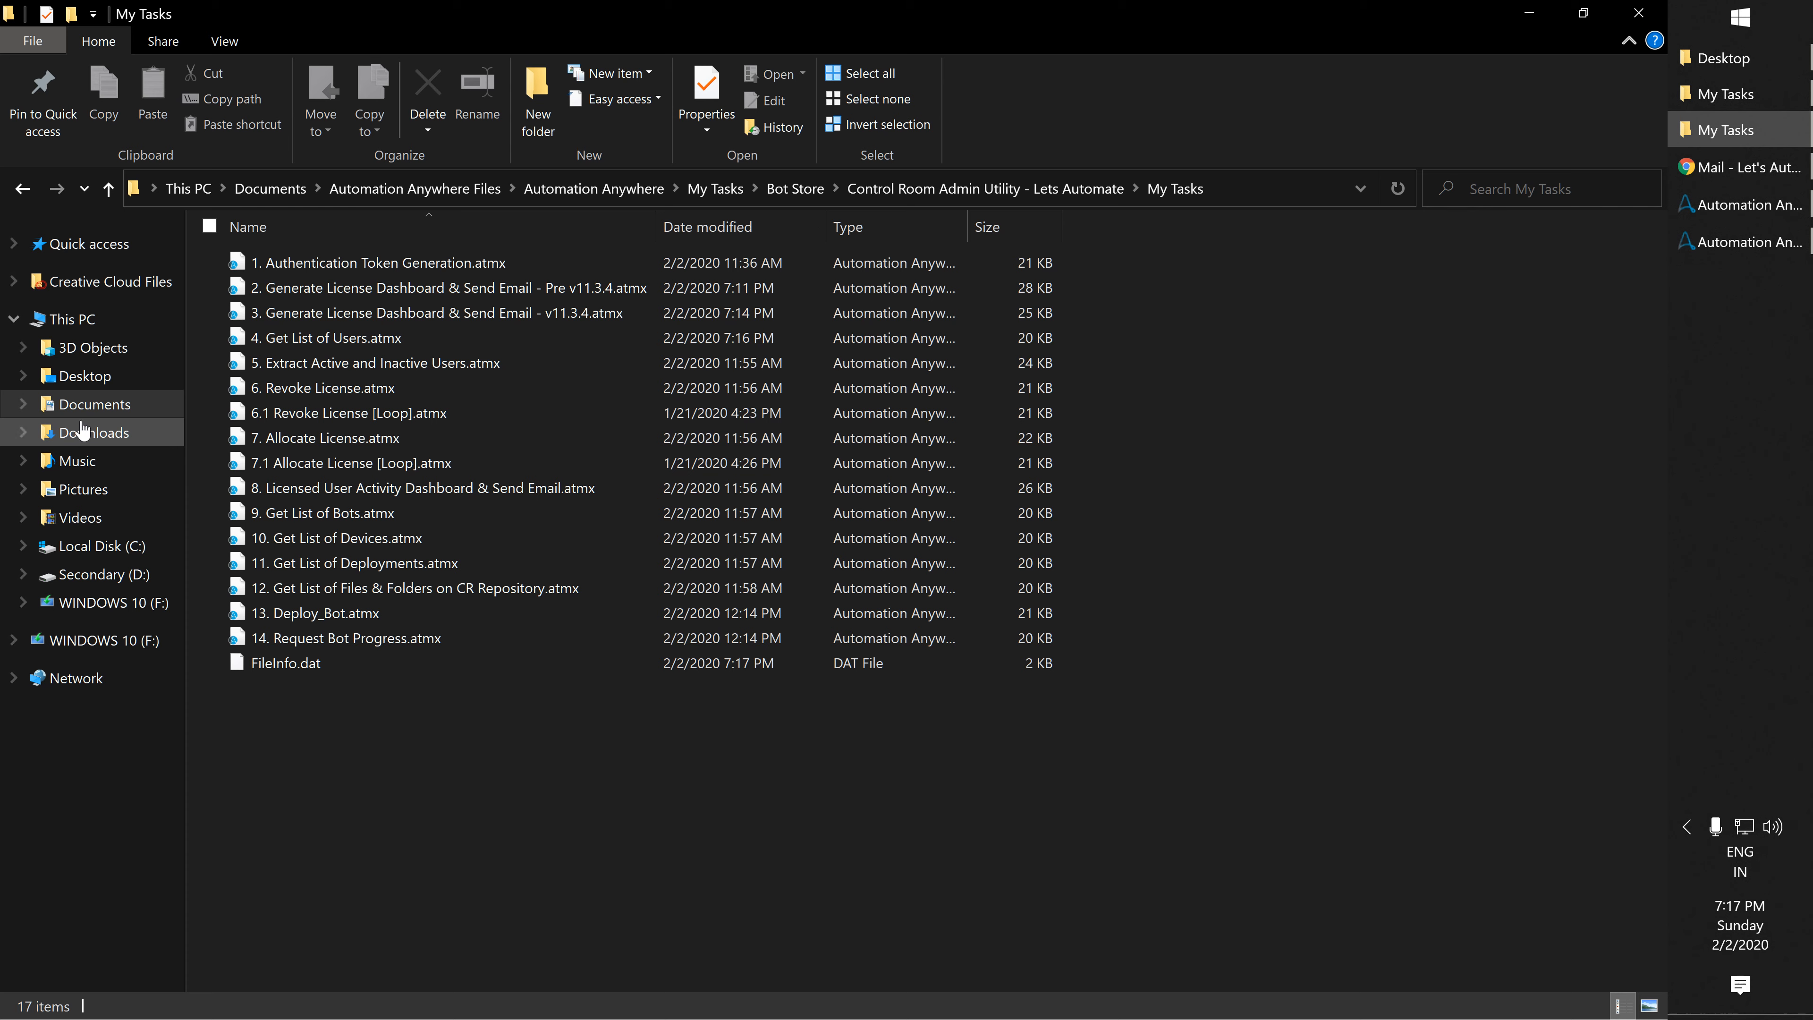
Open 2020-2-2_UserList.csv from the Control Room Admin Utility's Output Folder.
click(928, 188)
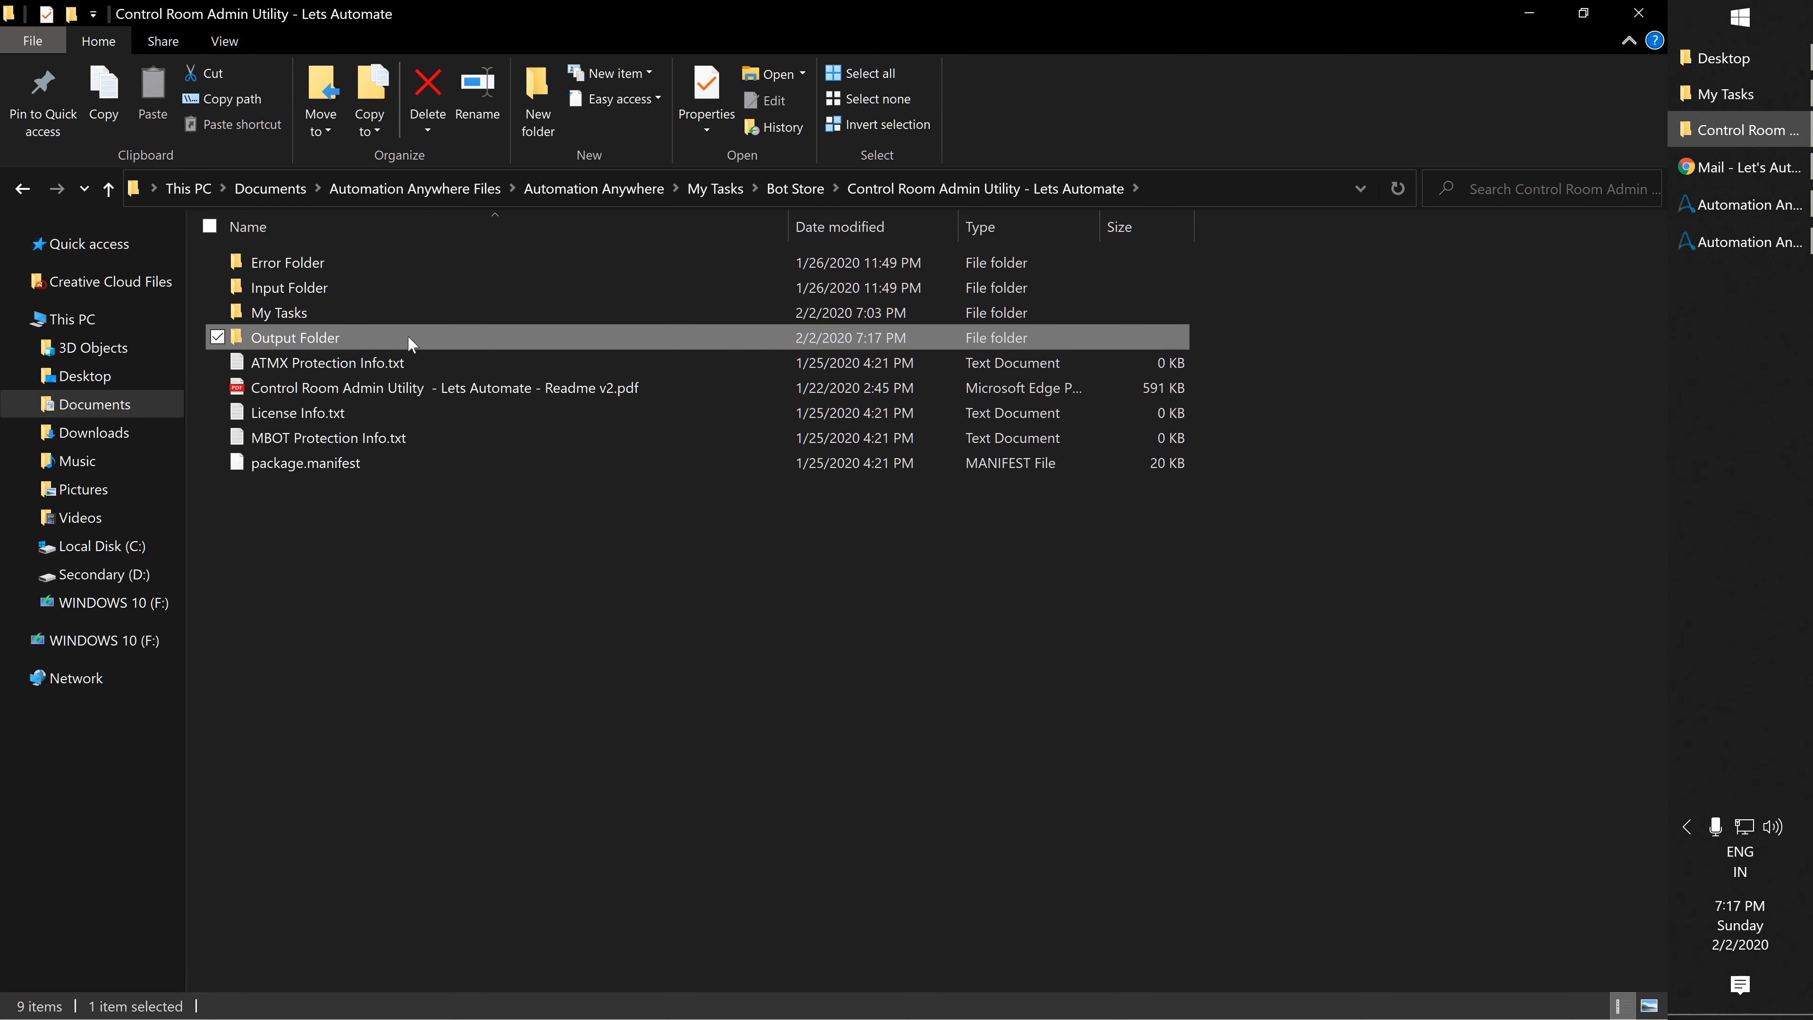
double_click(408, 336)
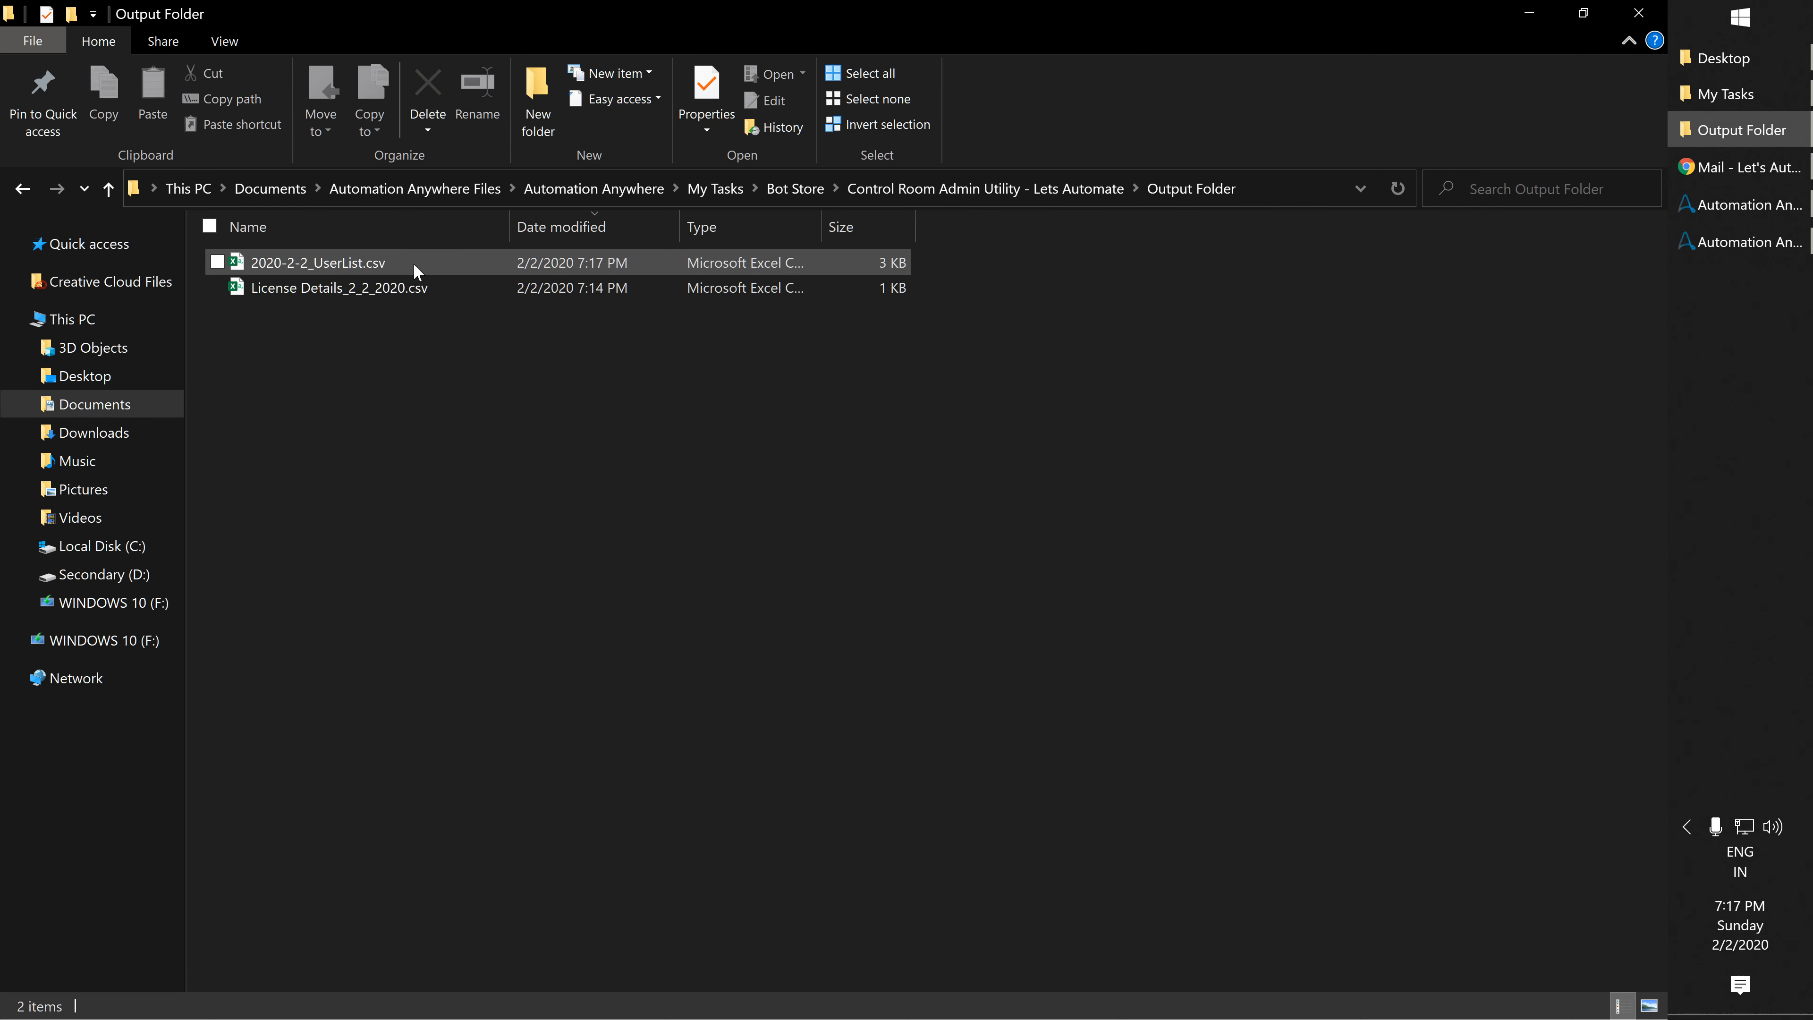
double_click(377, 266)
Auto-fit the user list's column widths and move to the updatedOn column.
key(ctrl+a)
double_click(824, 250)
key(Right)
key(Right)
key(Right)
key(Right)
key(Right)
key(Right)
key(Right)
key(Right)
key(Right)
key(Right)
key(Right)
key(Right)
key(Right)
key(Right)
key(Left)
key(Left)
key(Right)
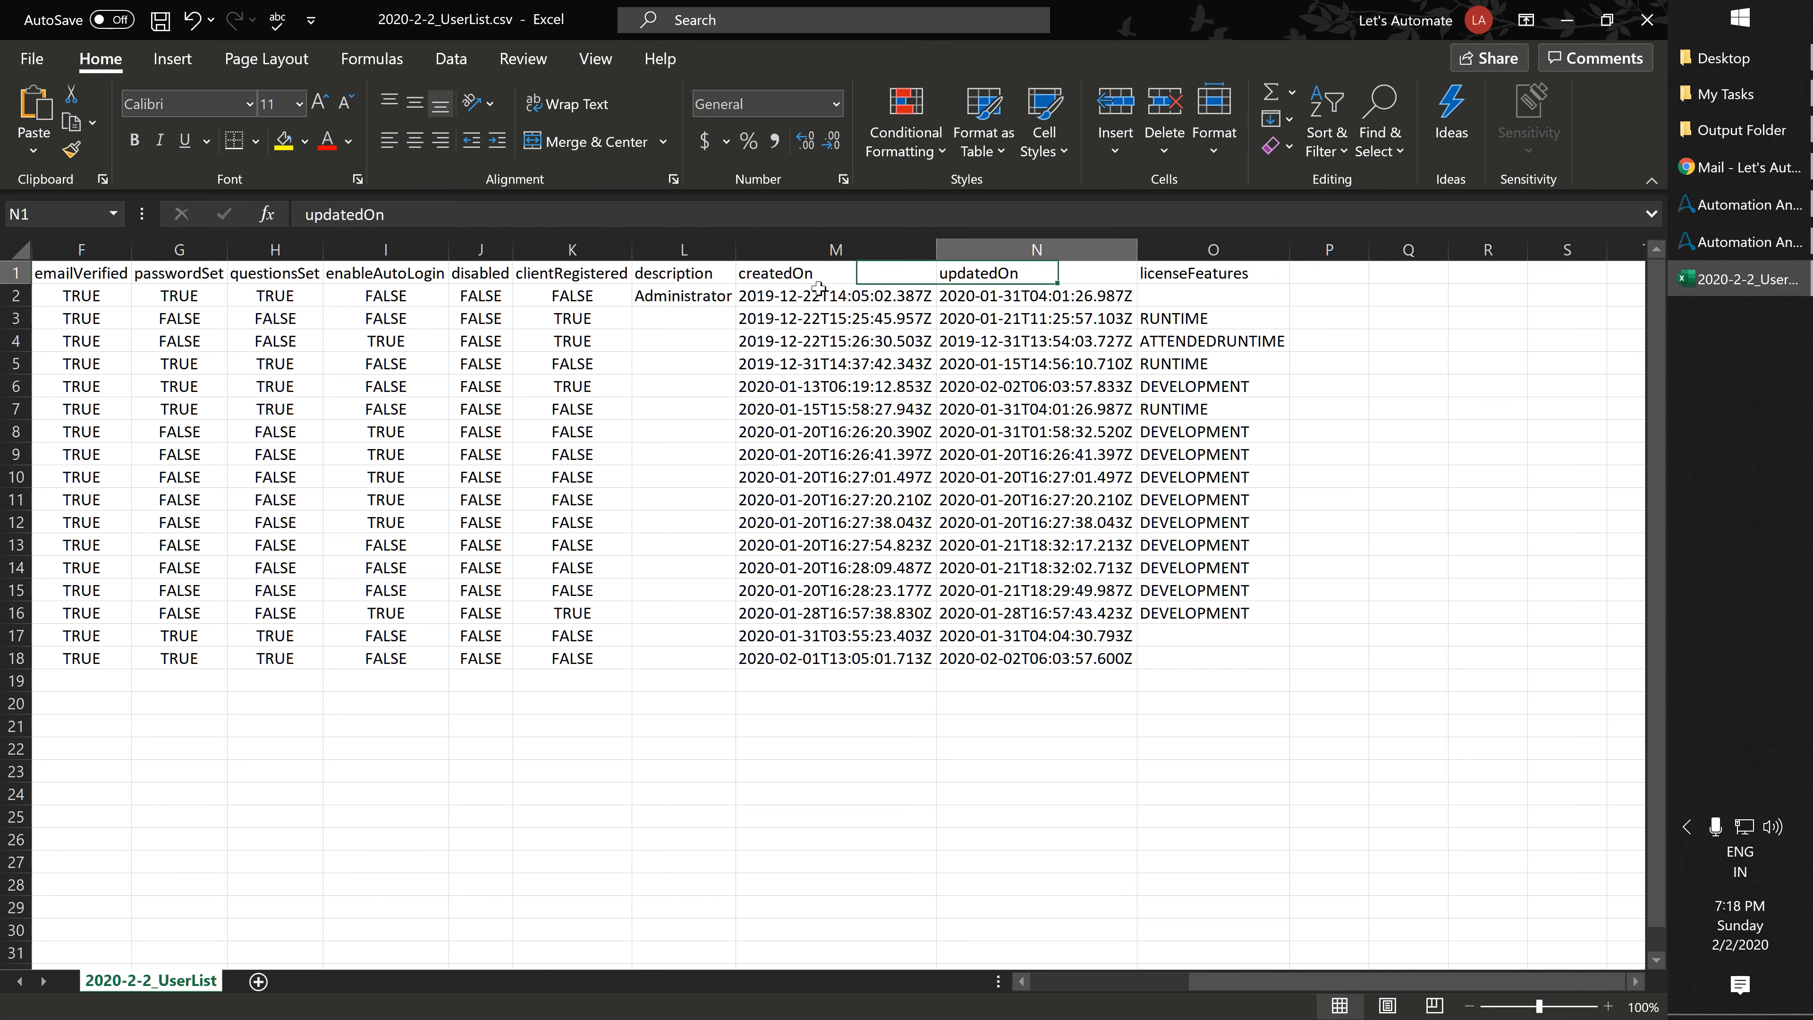
Check the first user's value in the licenseFeatures column.
key(Right)
key(Down)
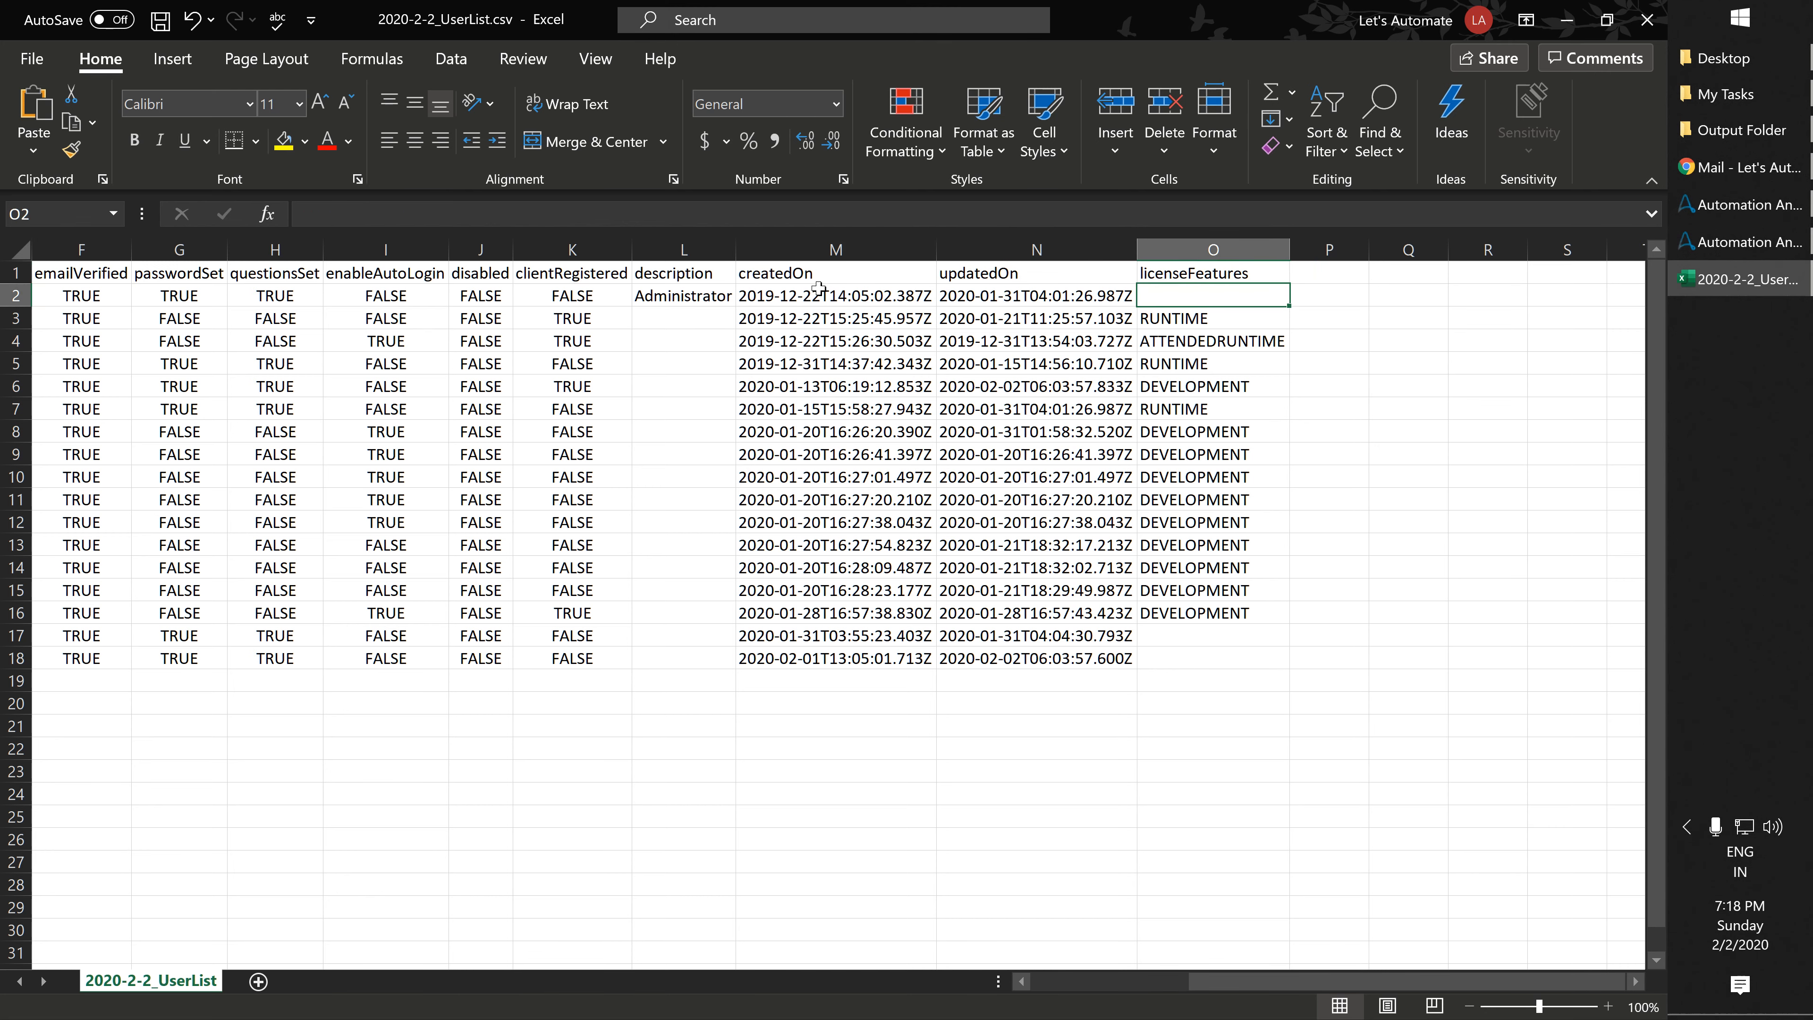
key(Up)
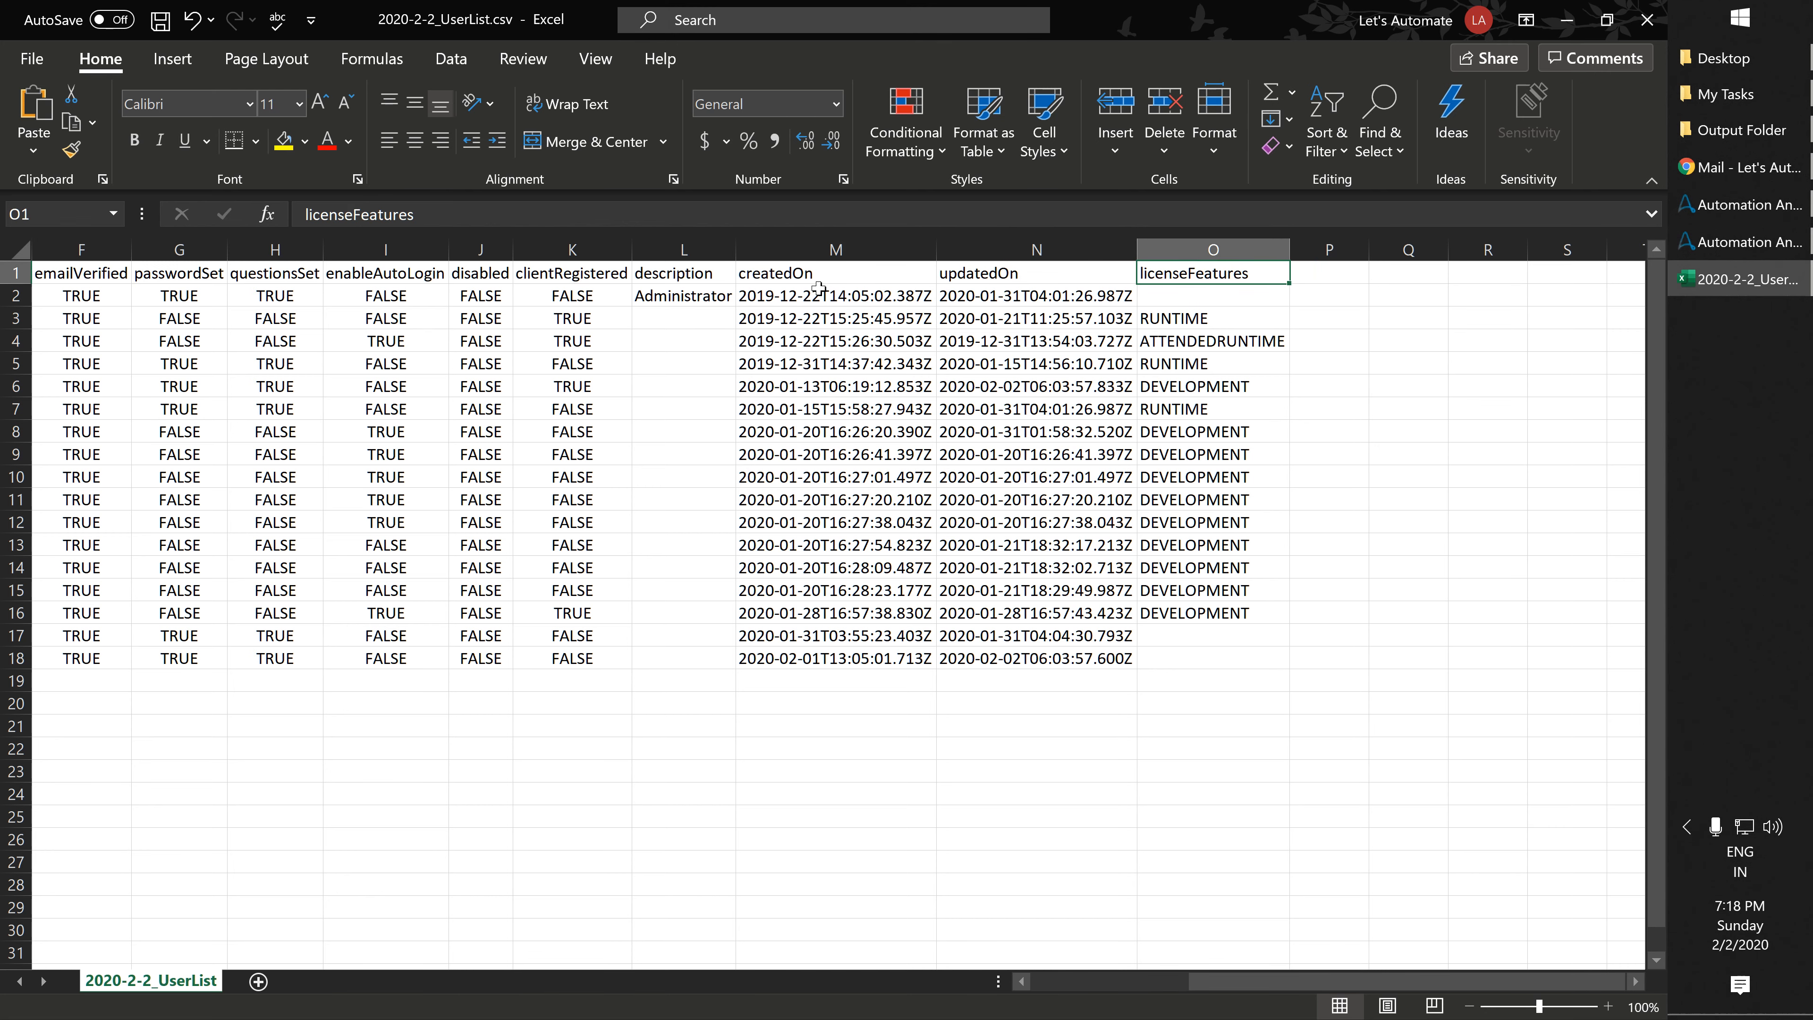
Close the user list without saving and open task 5. Extract Active and Inactive Users.
click(1646, 20)
key(n)
click(1749, 242)
click(486, 161)
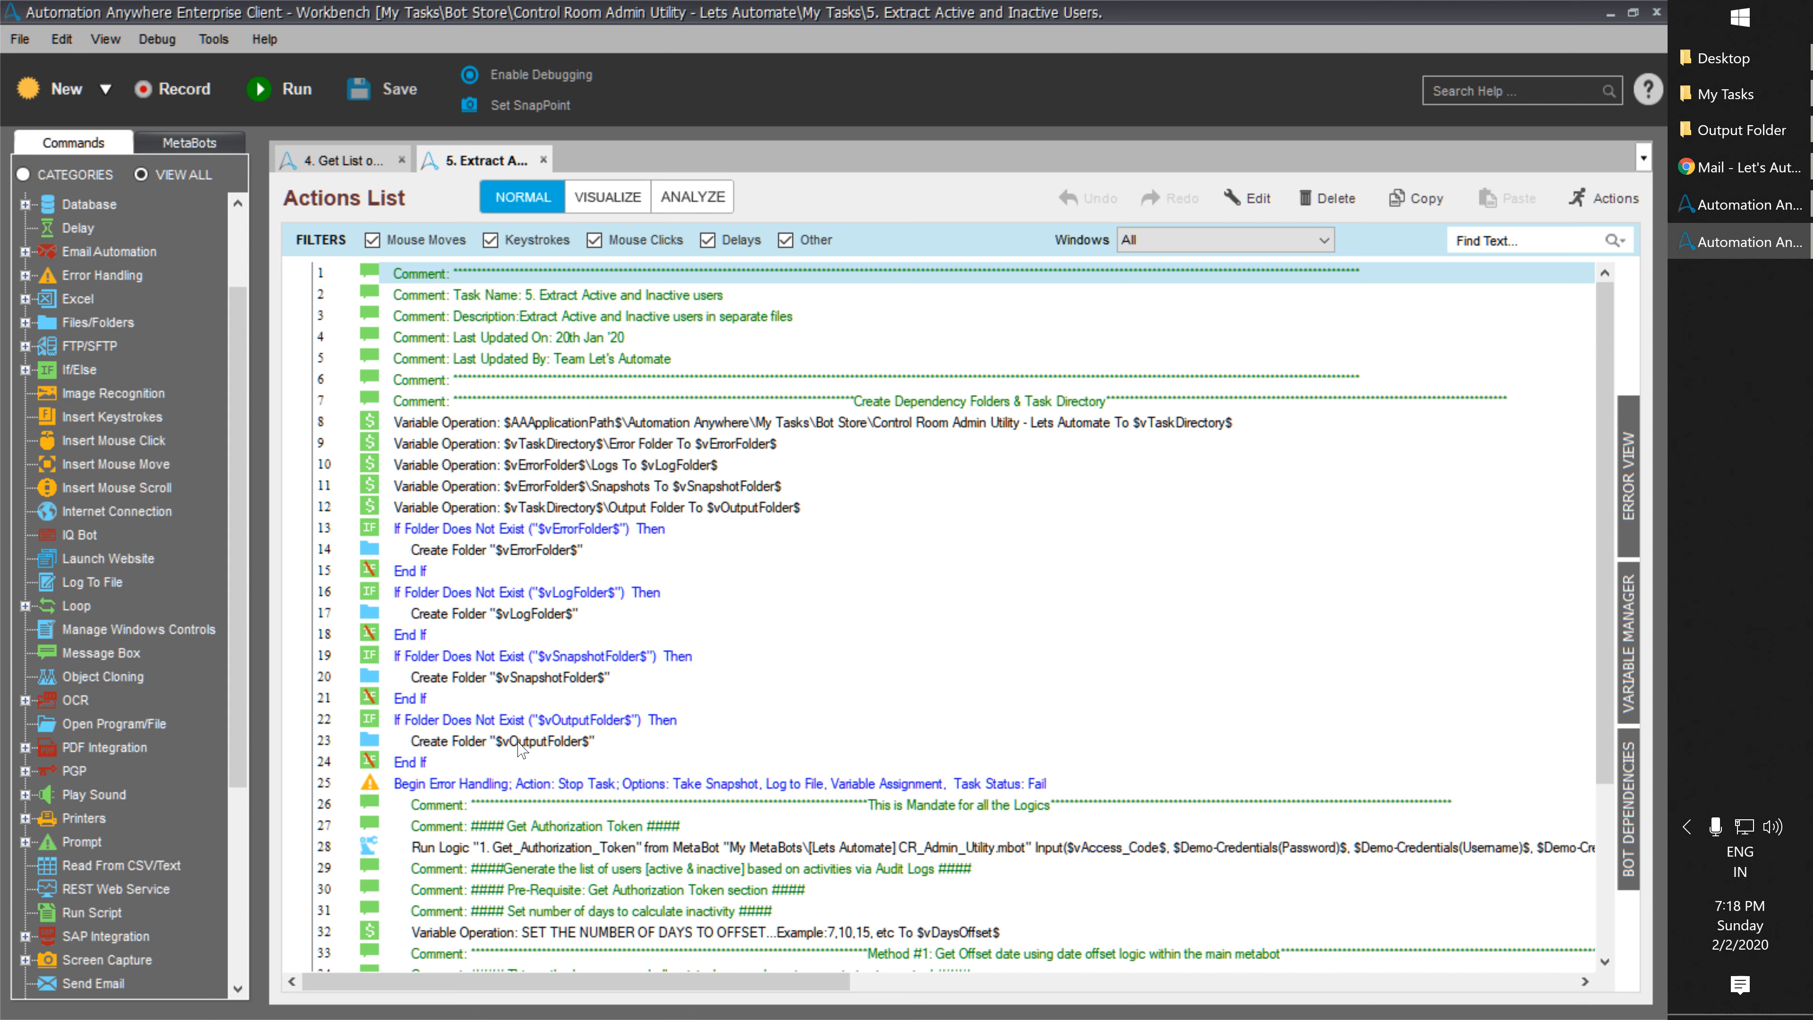
Set $vDaysOffset$ to 7 and open the Get_Offset_Date logic's parameters.
scroll(521, 749, down, 3)
double_click(522, 747)
key(ctrl+a)
text(7)
click(1055, 723)
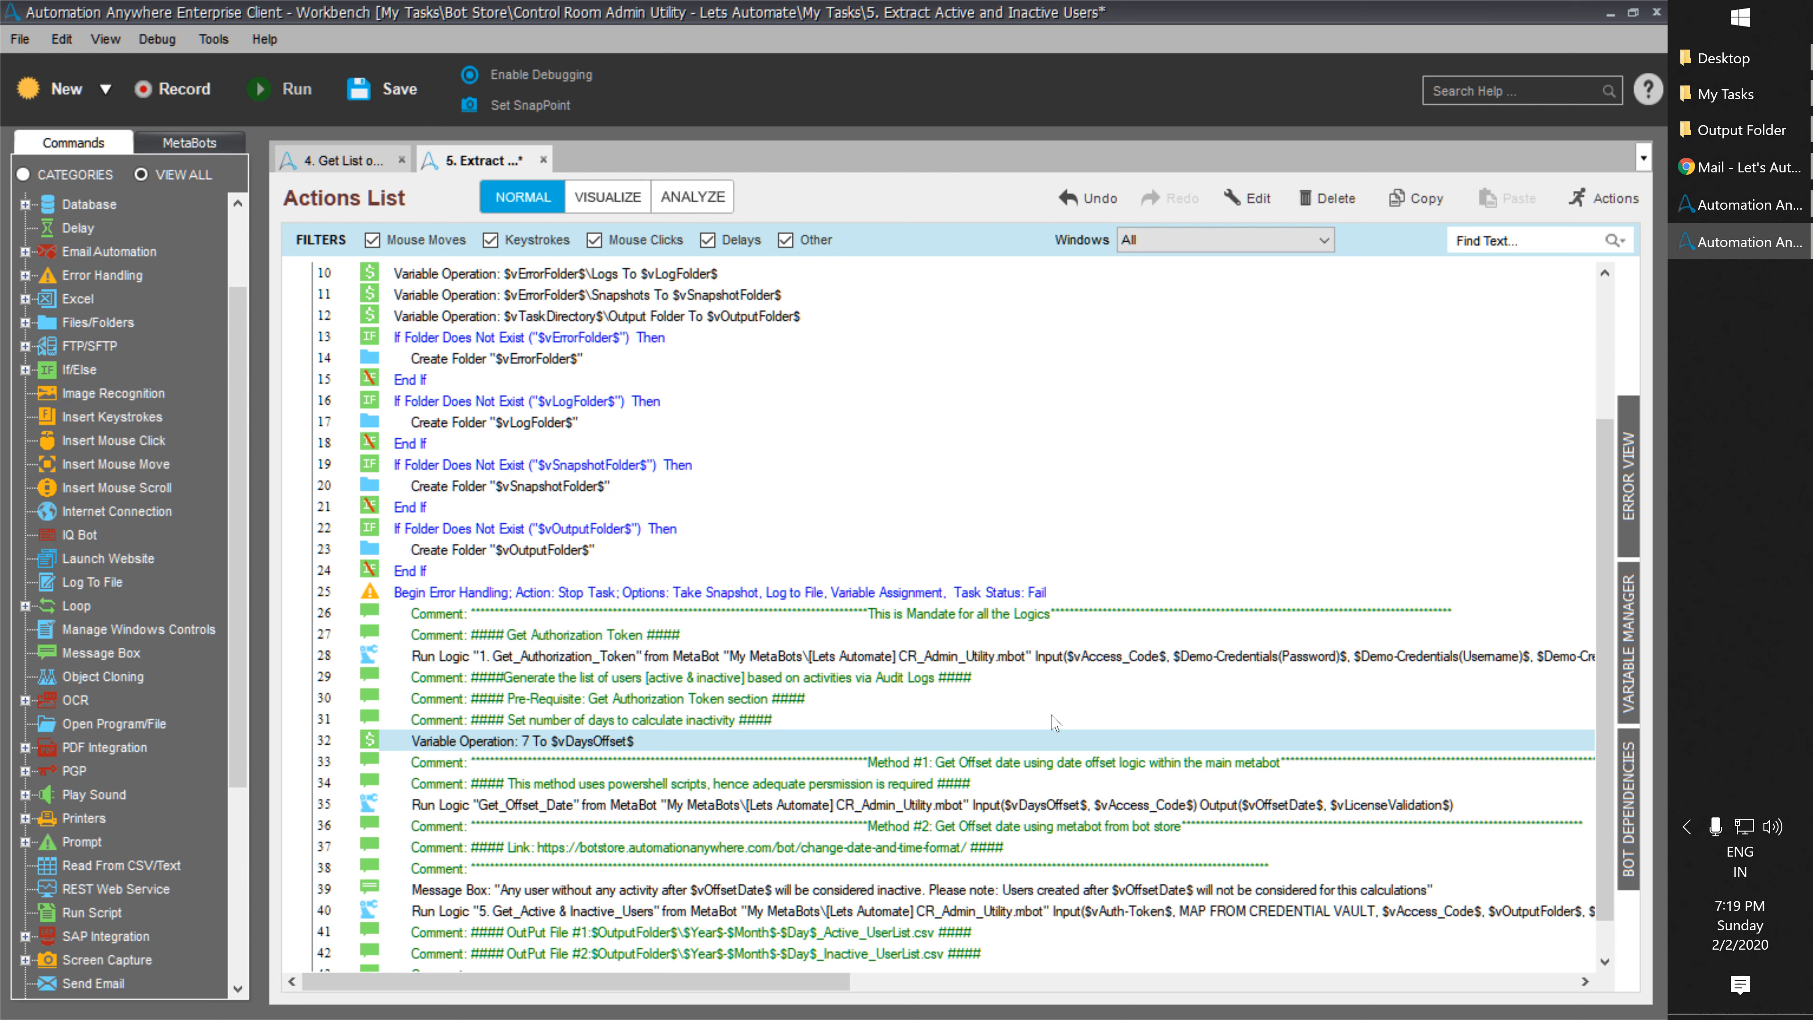
scroll(1056, 723, down, 1)
double_click(688, 761)
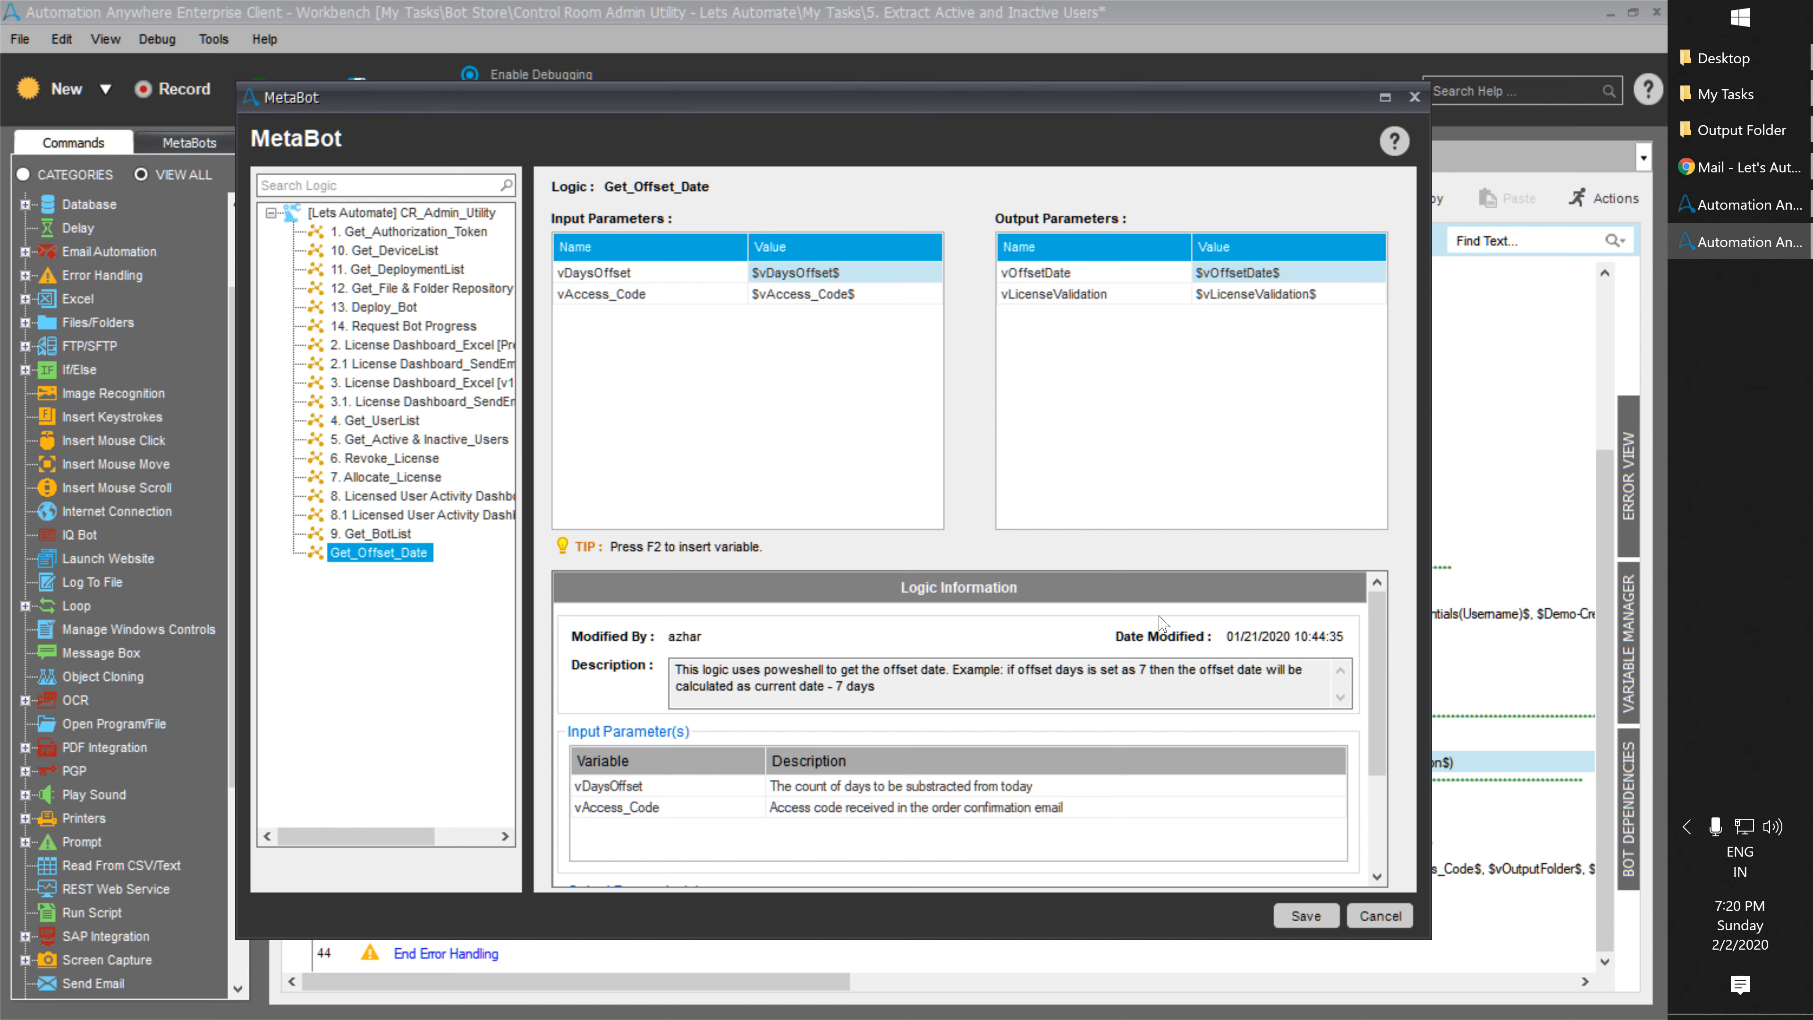
Map the Get_Active & Inactive_Users vCR-URL input to the Demo-Credentials CR_URL value.
click(1380, 915)
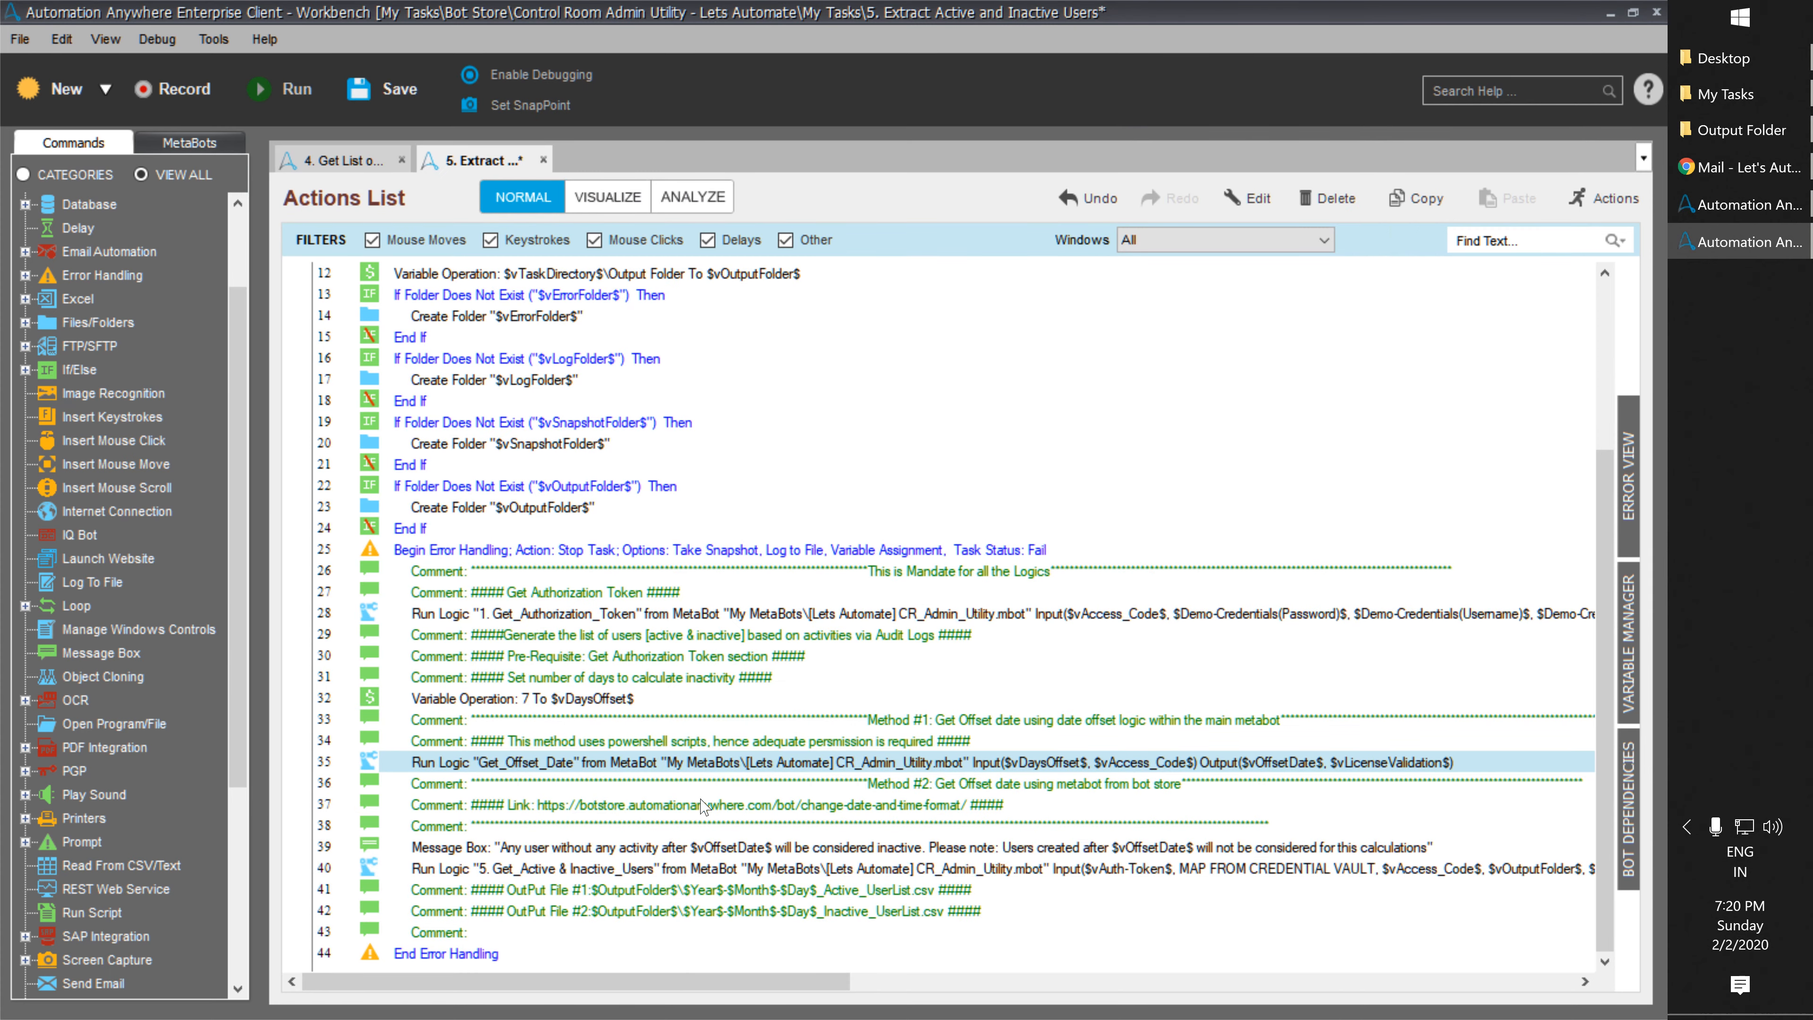
double_click(647, 865)
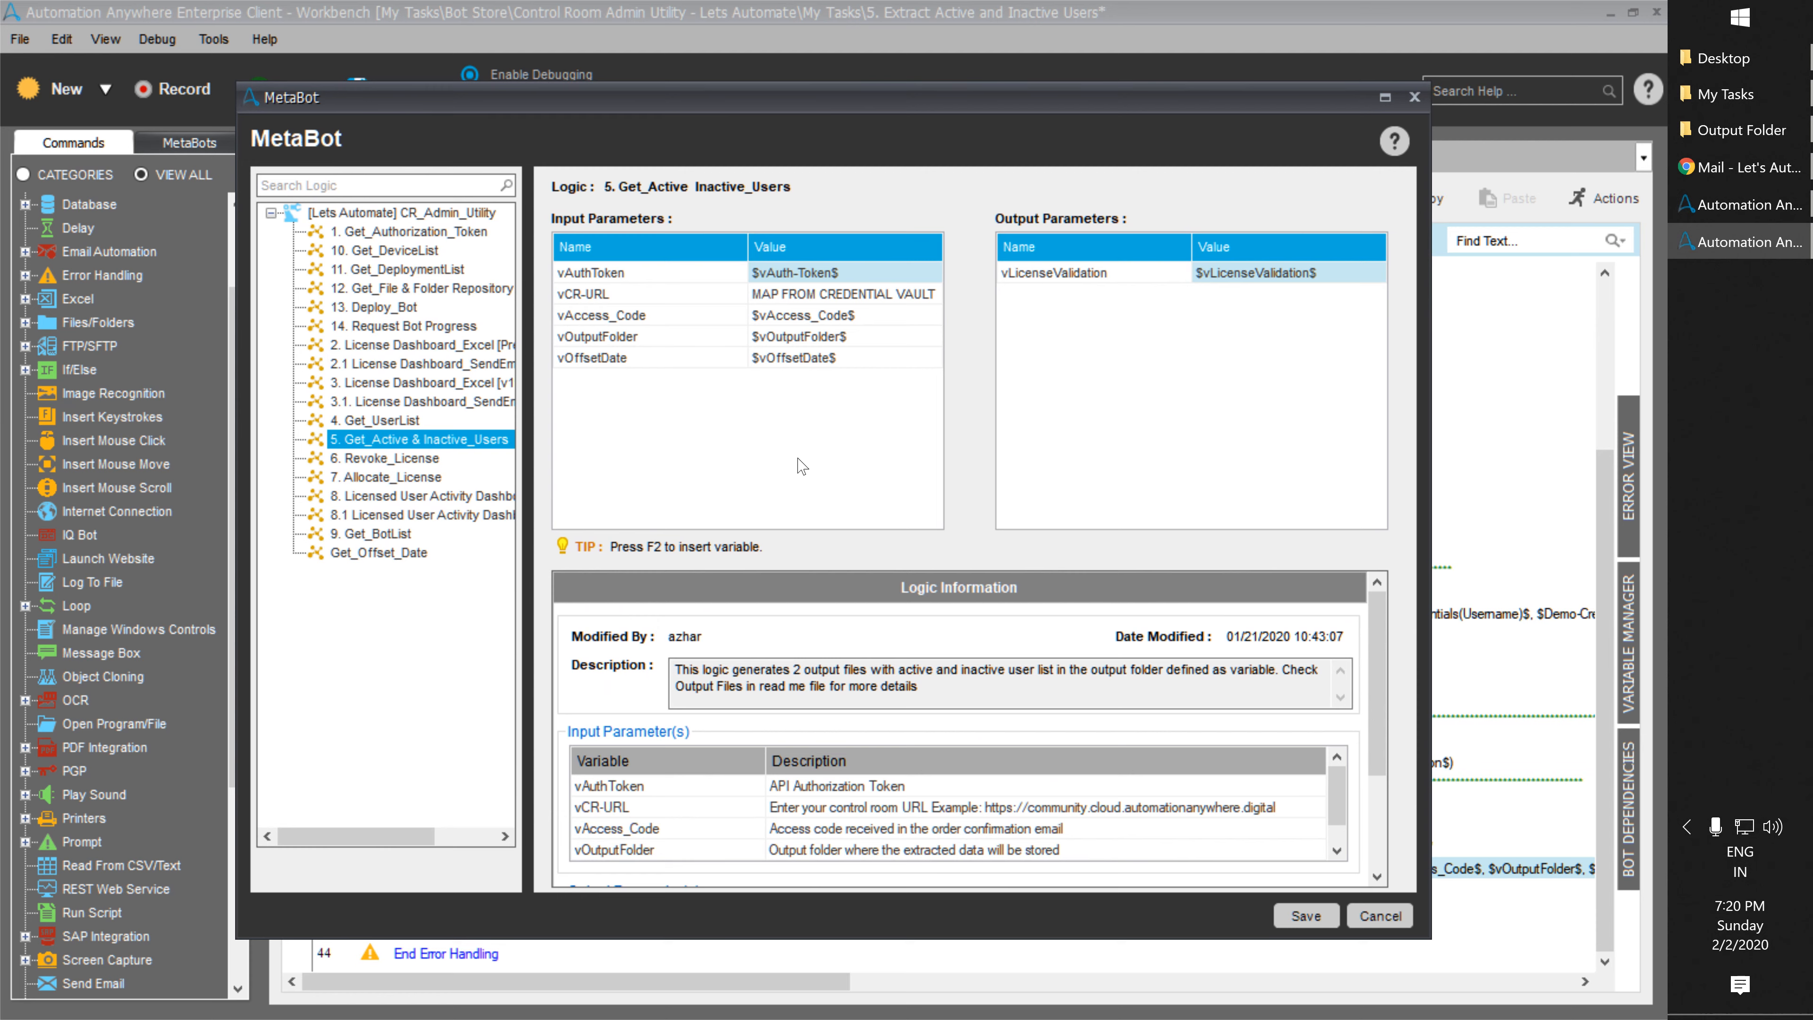
click(845, 292)
key(F2)
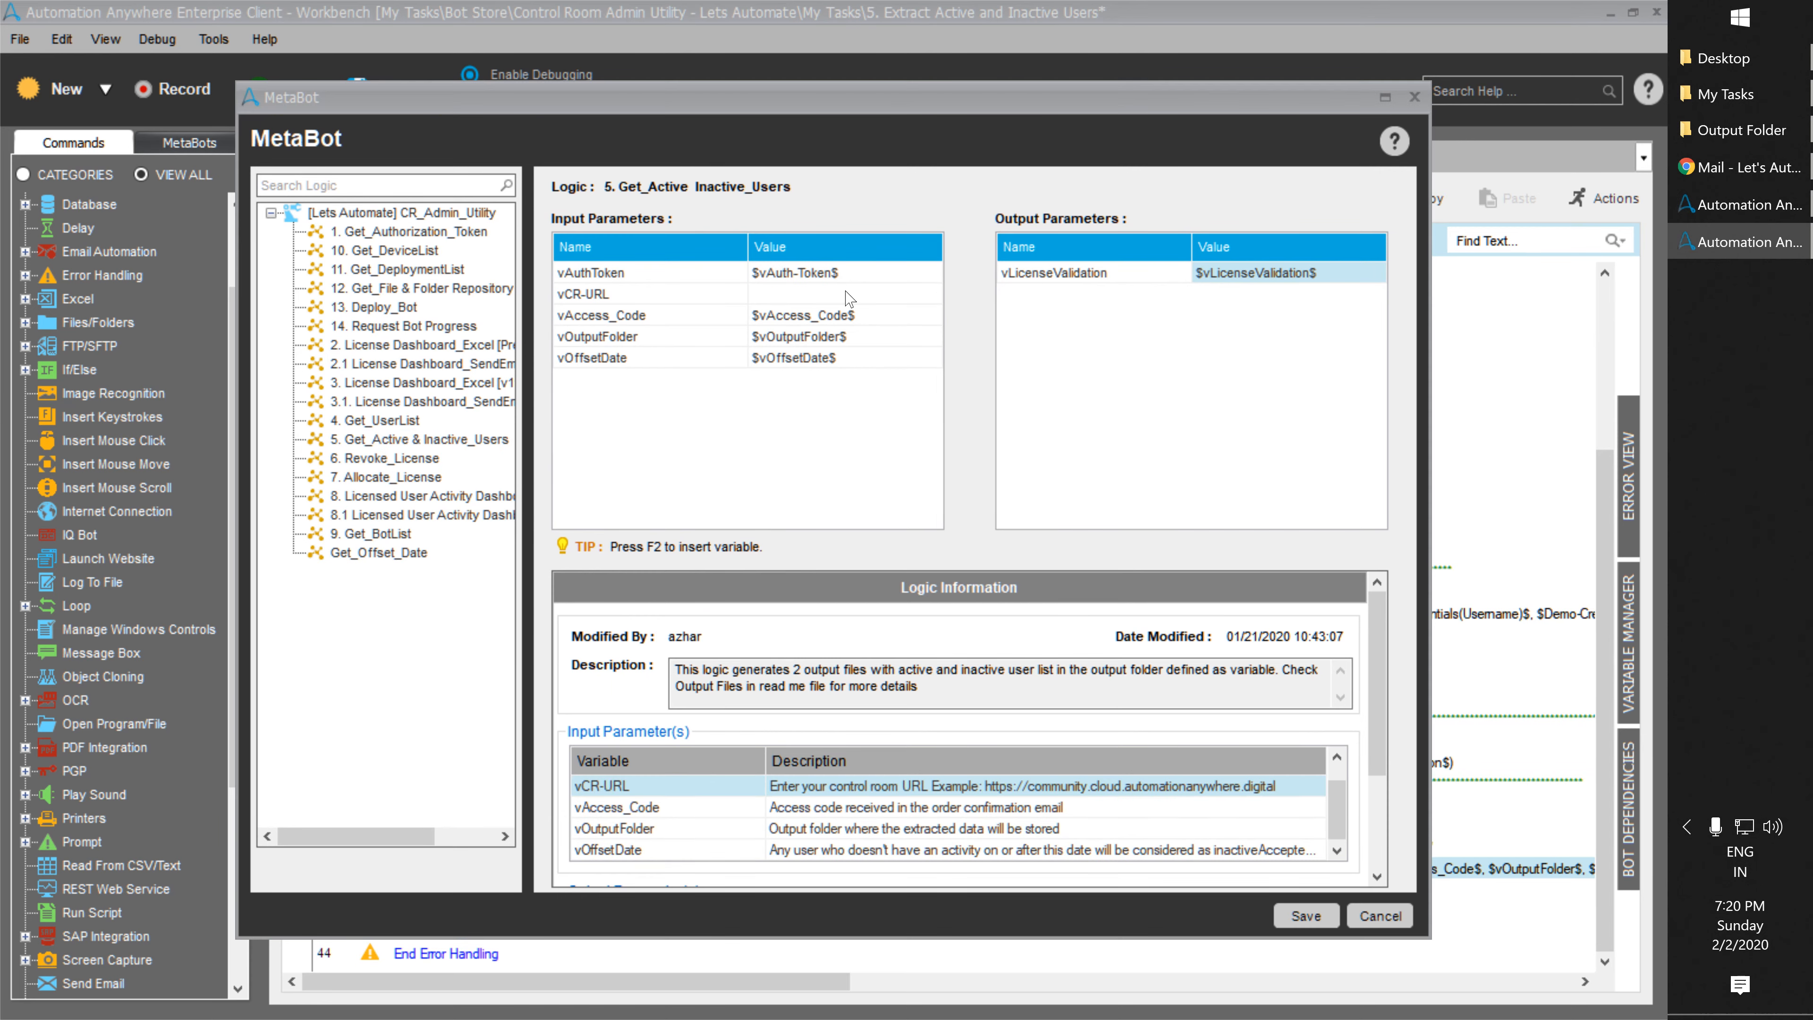
key(Return)
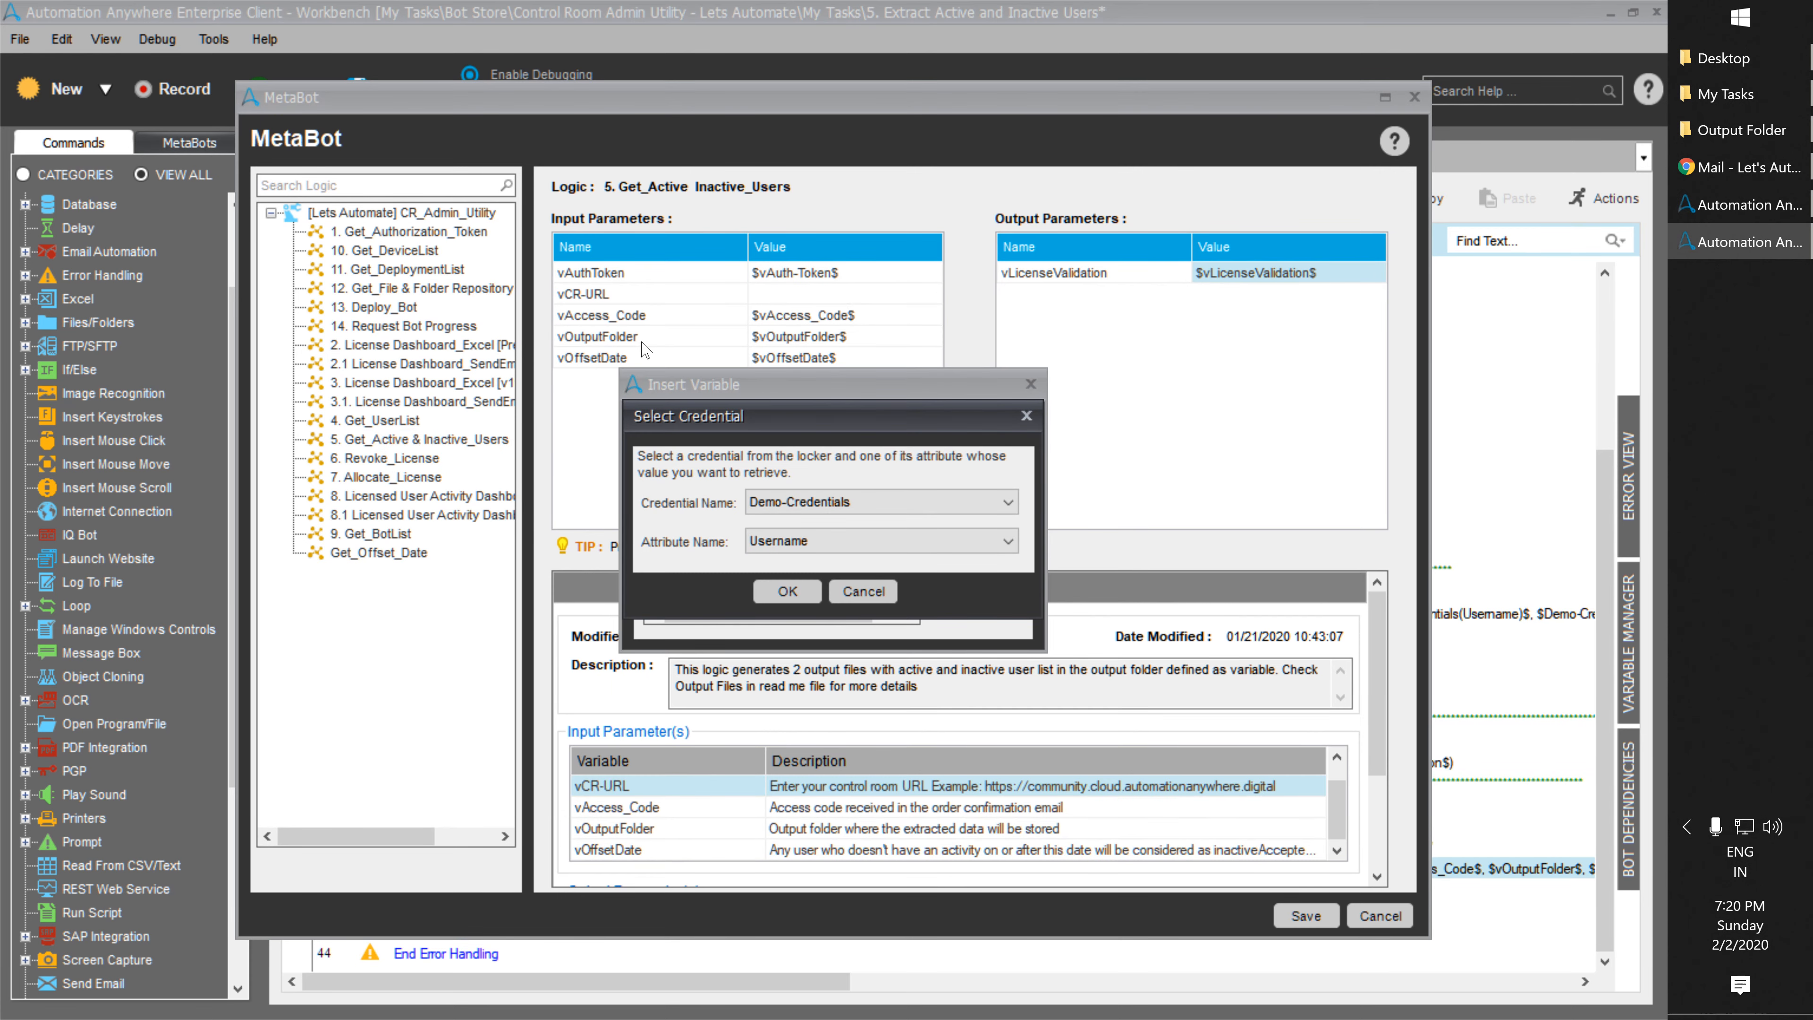
click(821, 540)
click(789, 597)
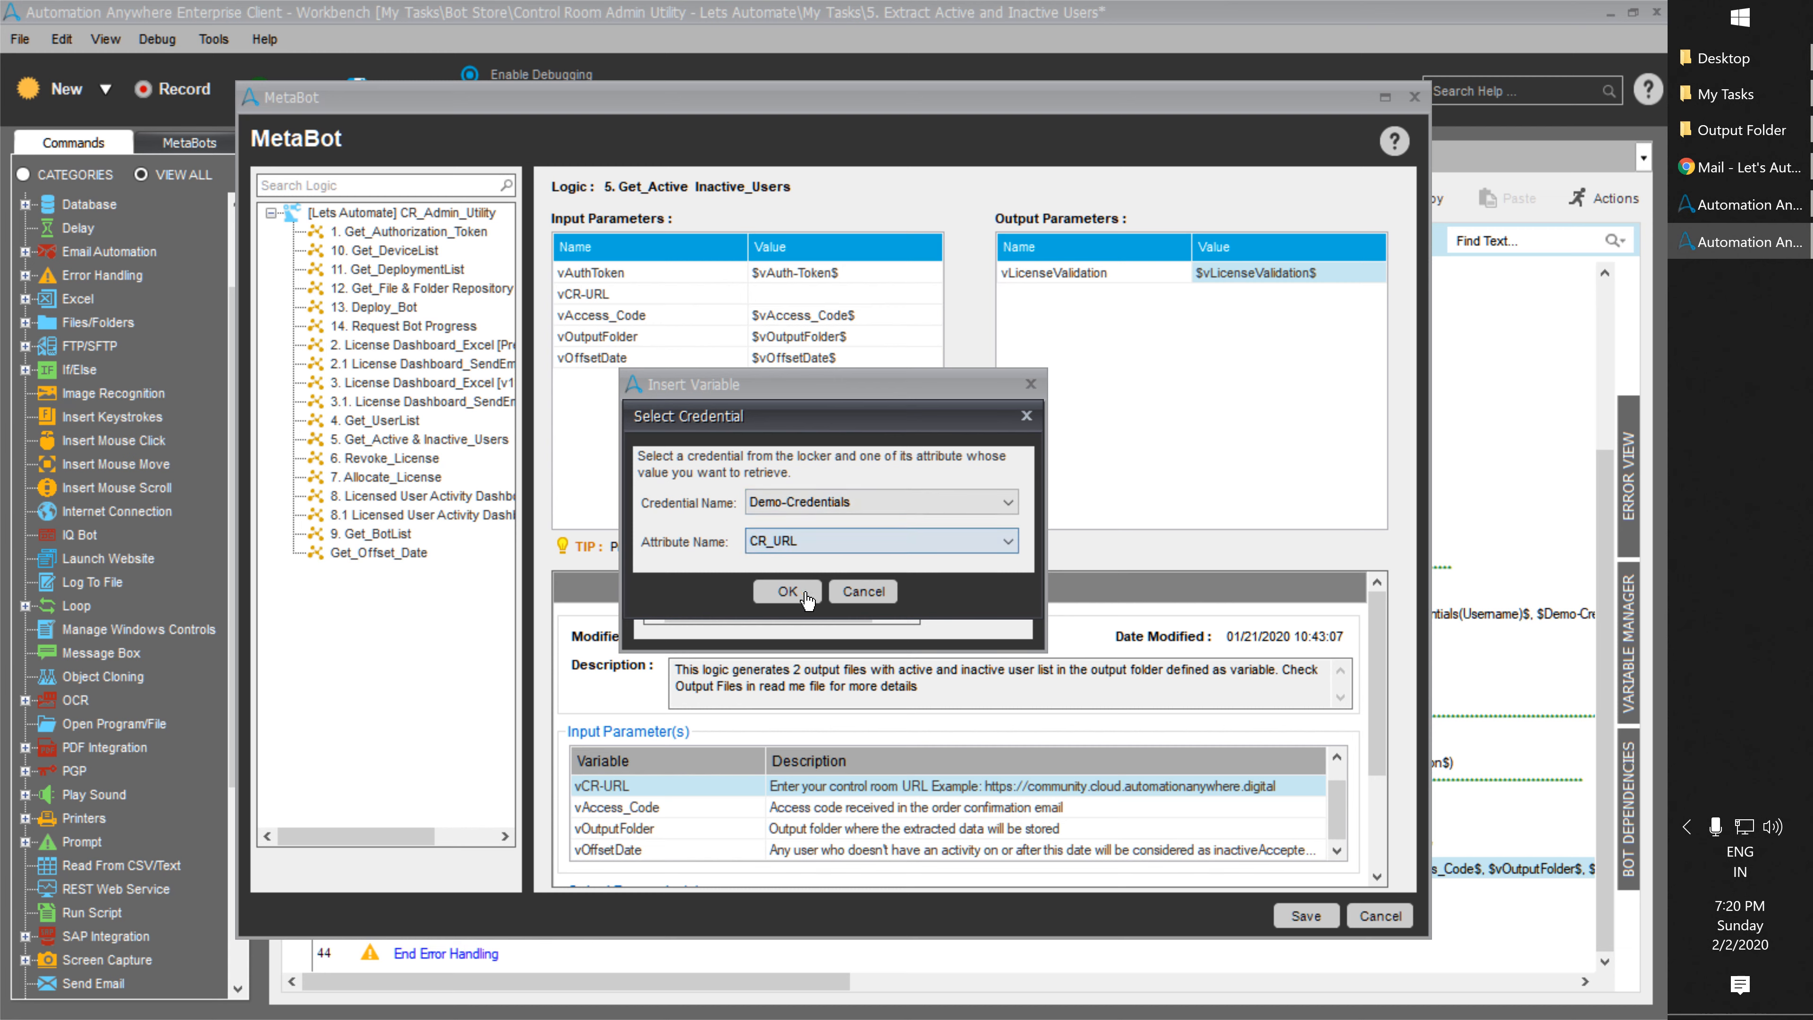
click(807, 579)
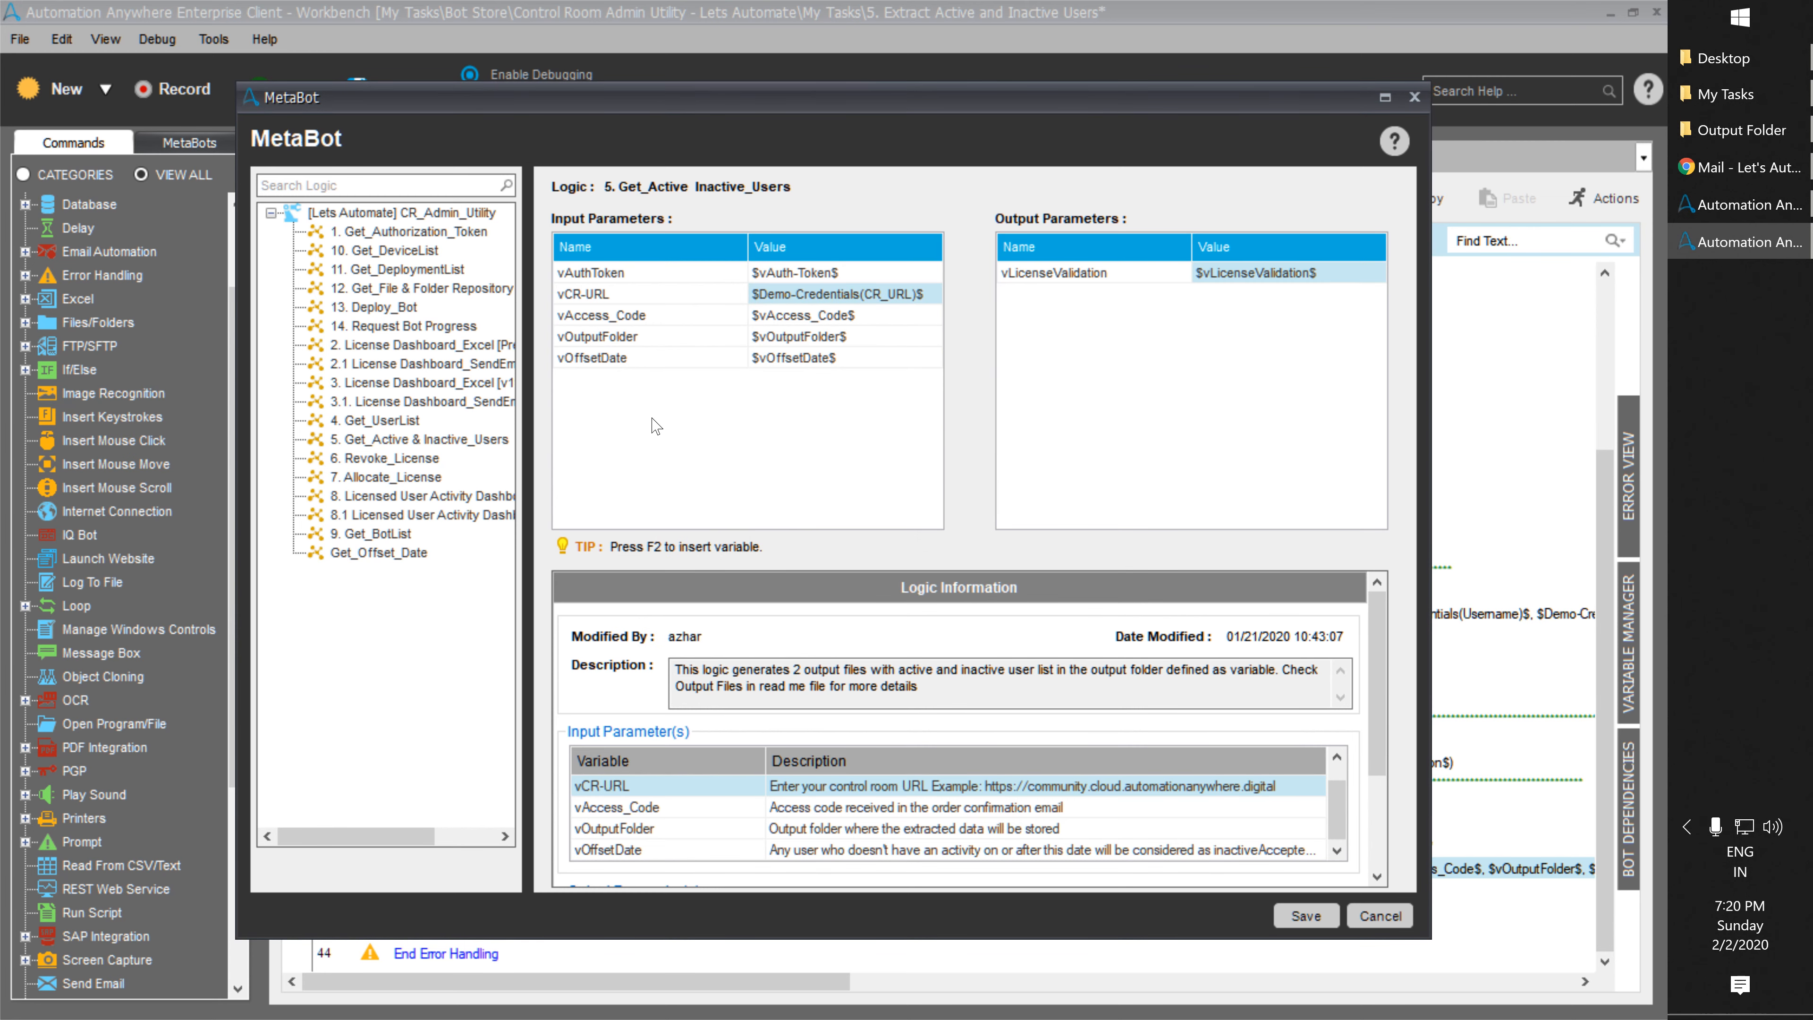
Save the logic parameters, then save and run the Extract Active and Inactive Users task.
click(1305, 915)
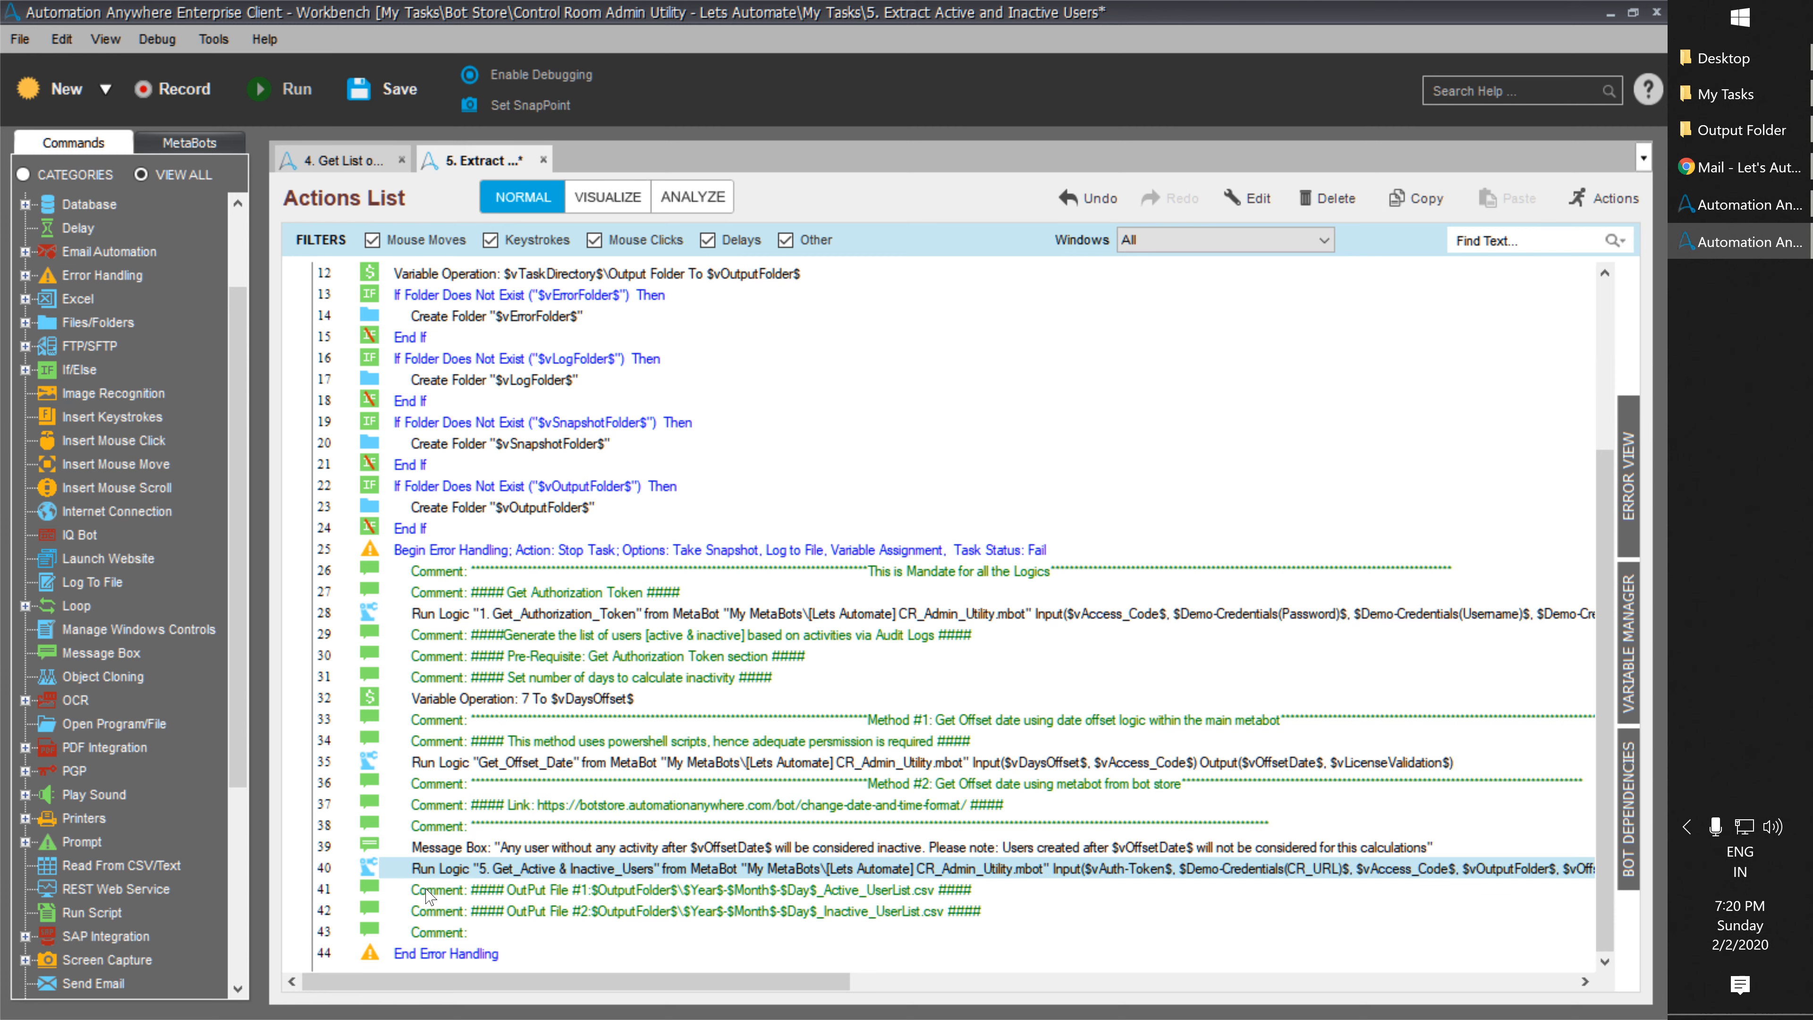
click(387, 94)
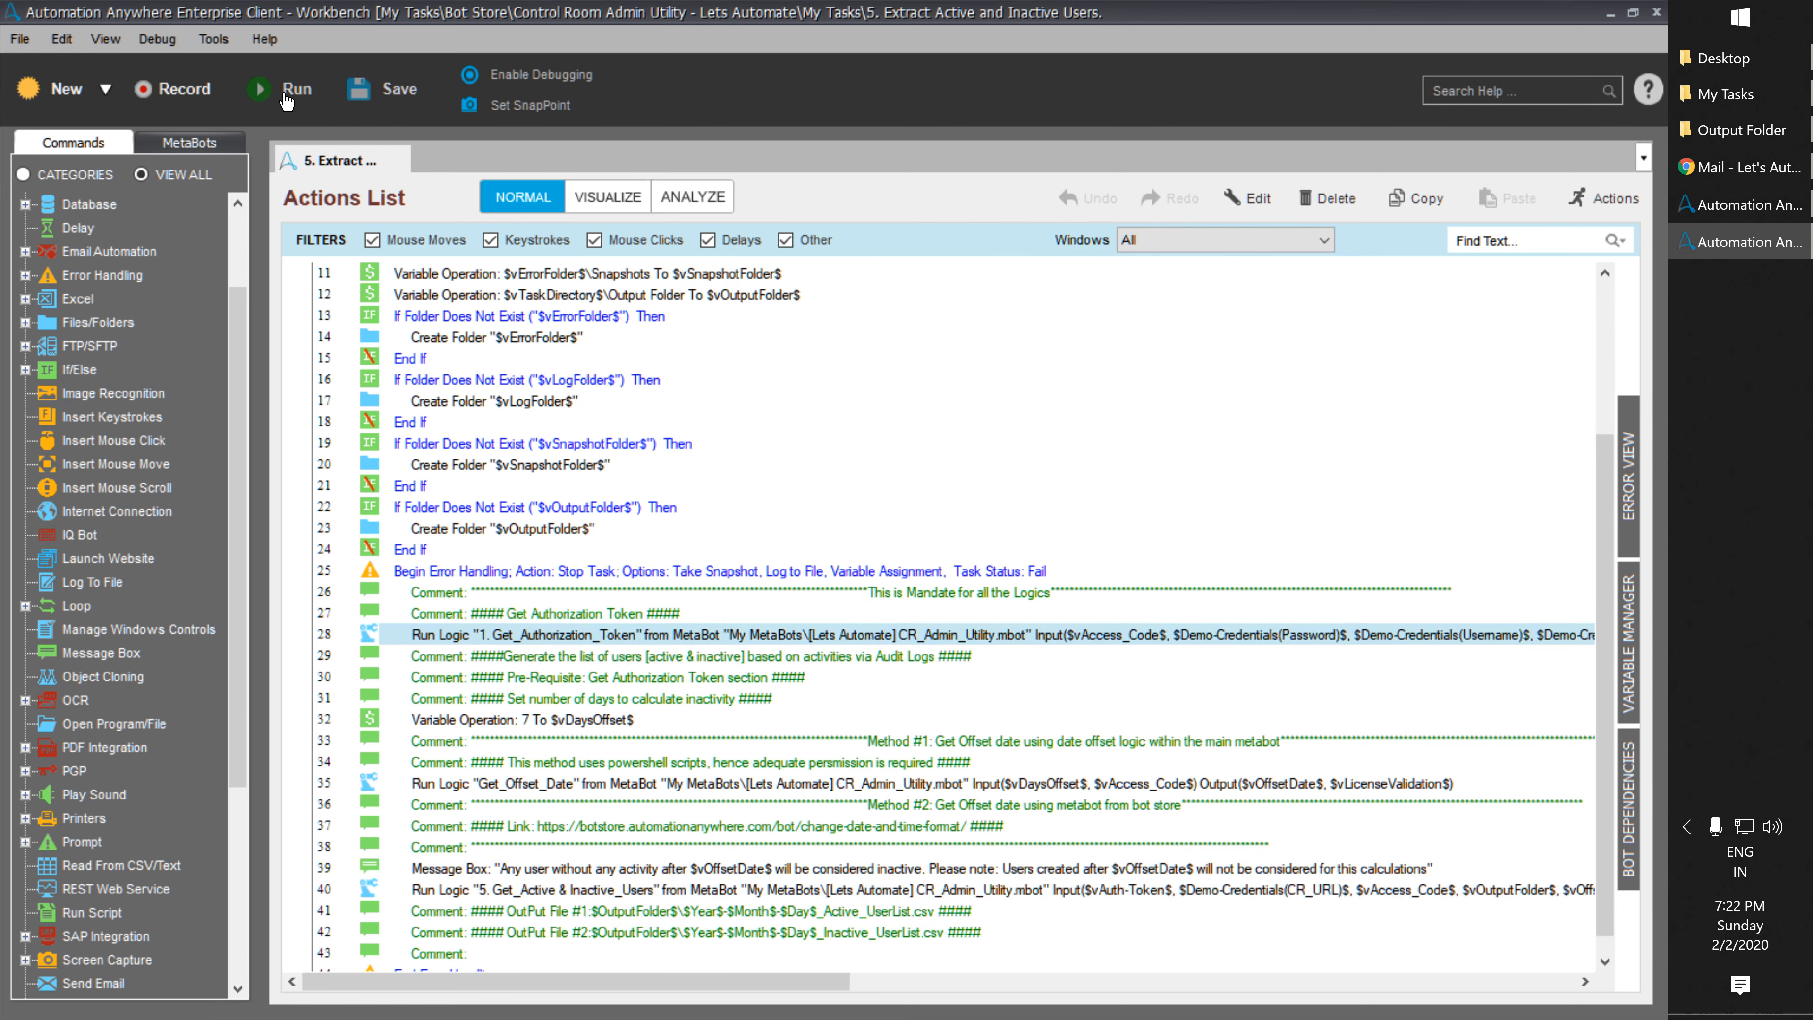
click(286, 100)
Open 2020-2-2_Active_UserList.csv, confirm it holds only headers, and close Excel.
click(285, 102)
click(1740, 131)
double_click(442, 264)
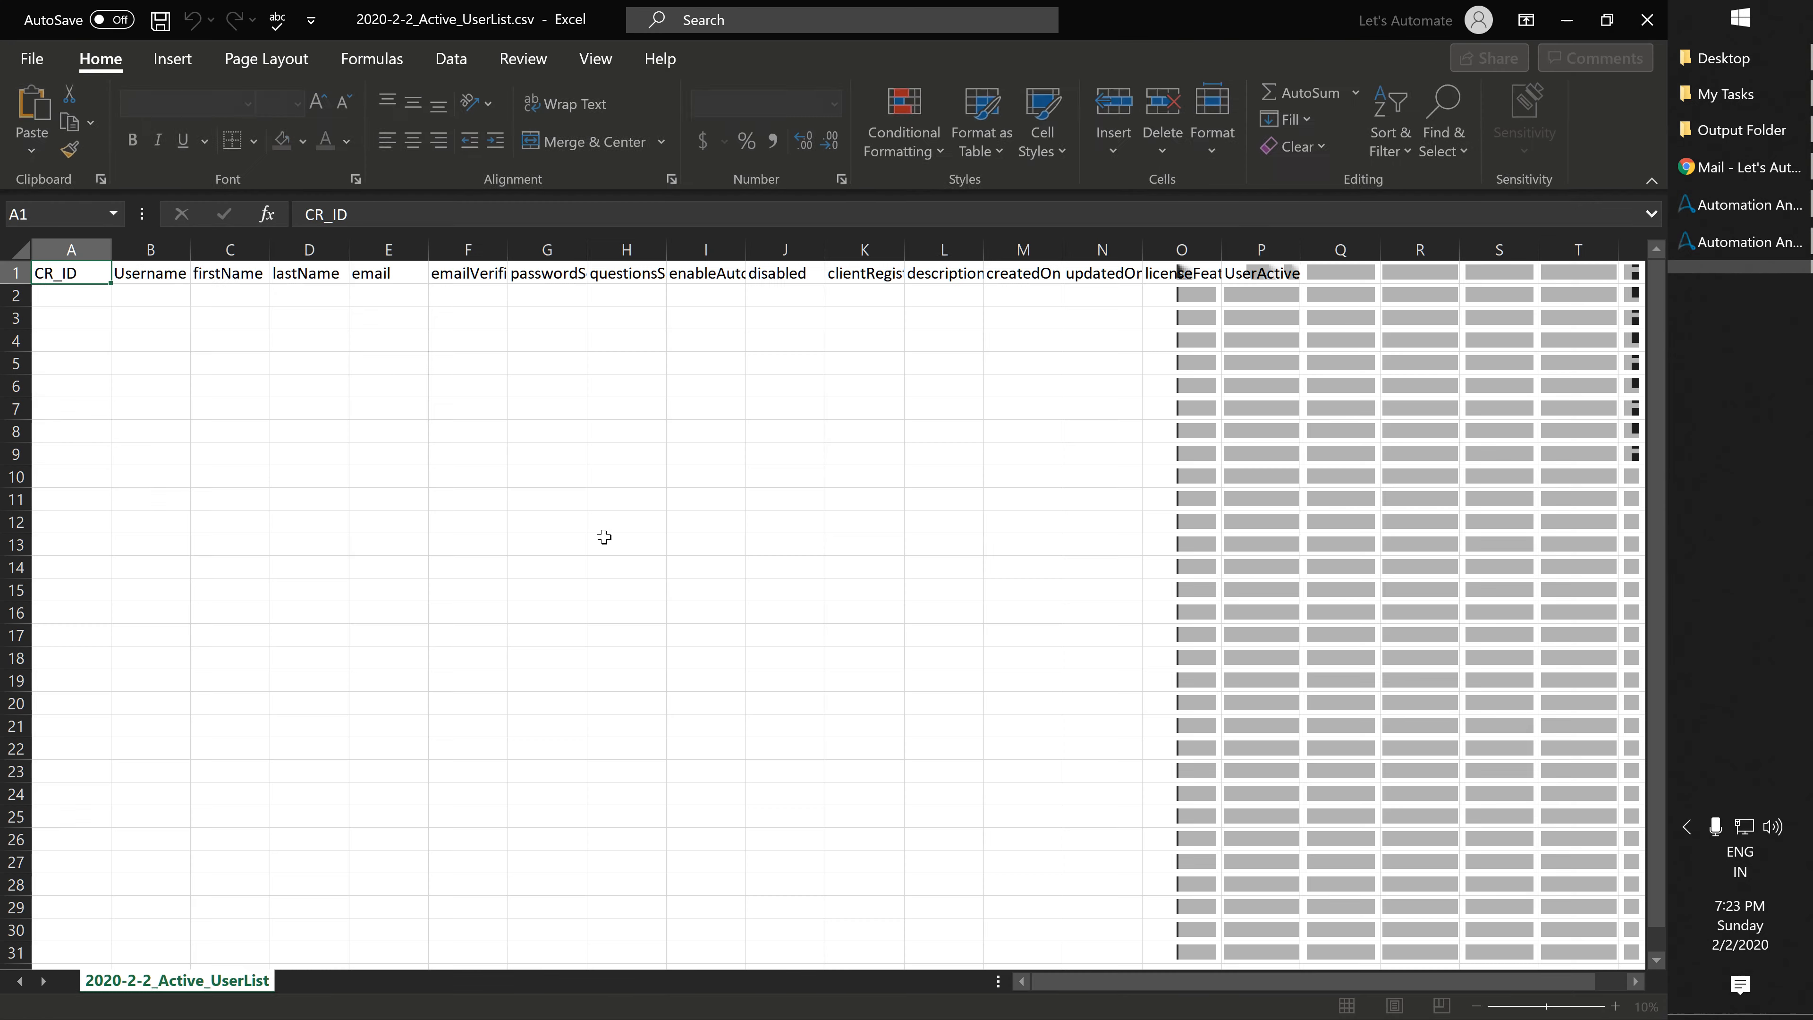
click(17, 249)
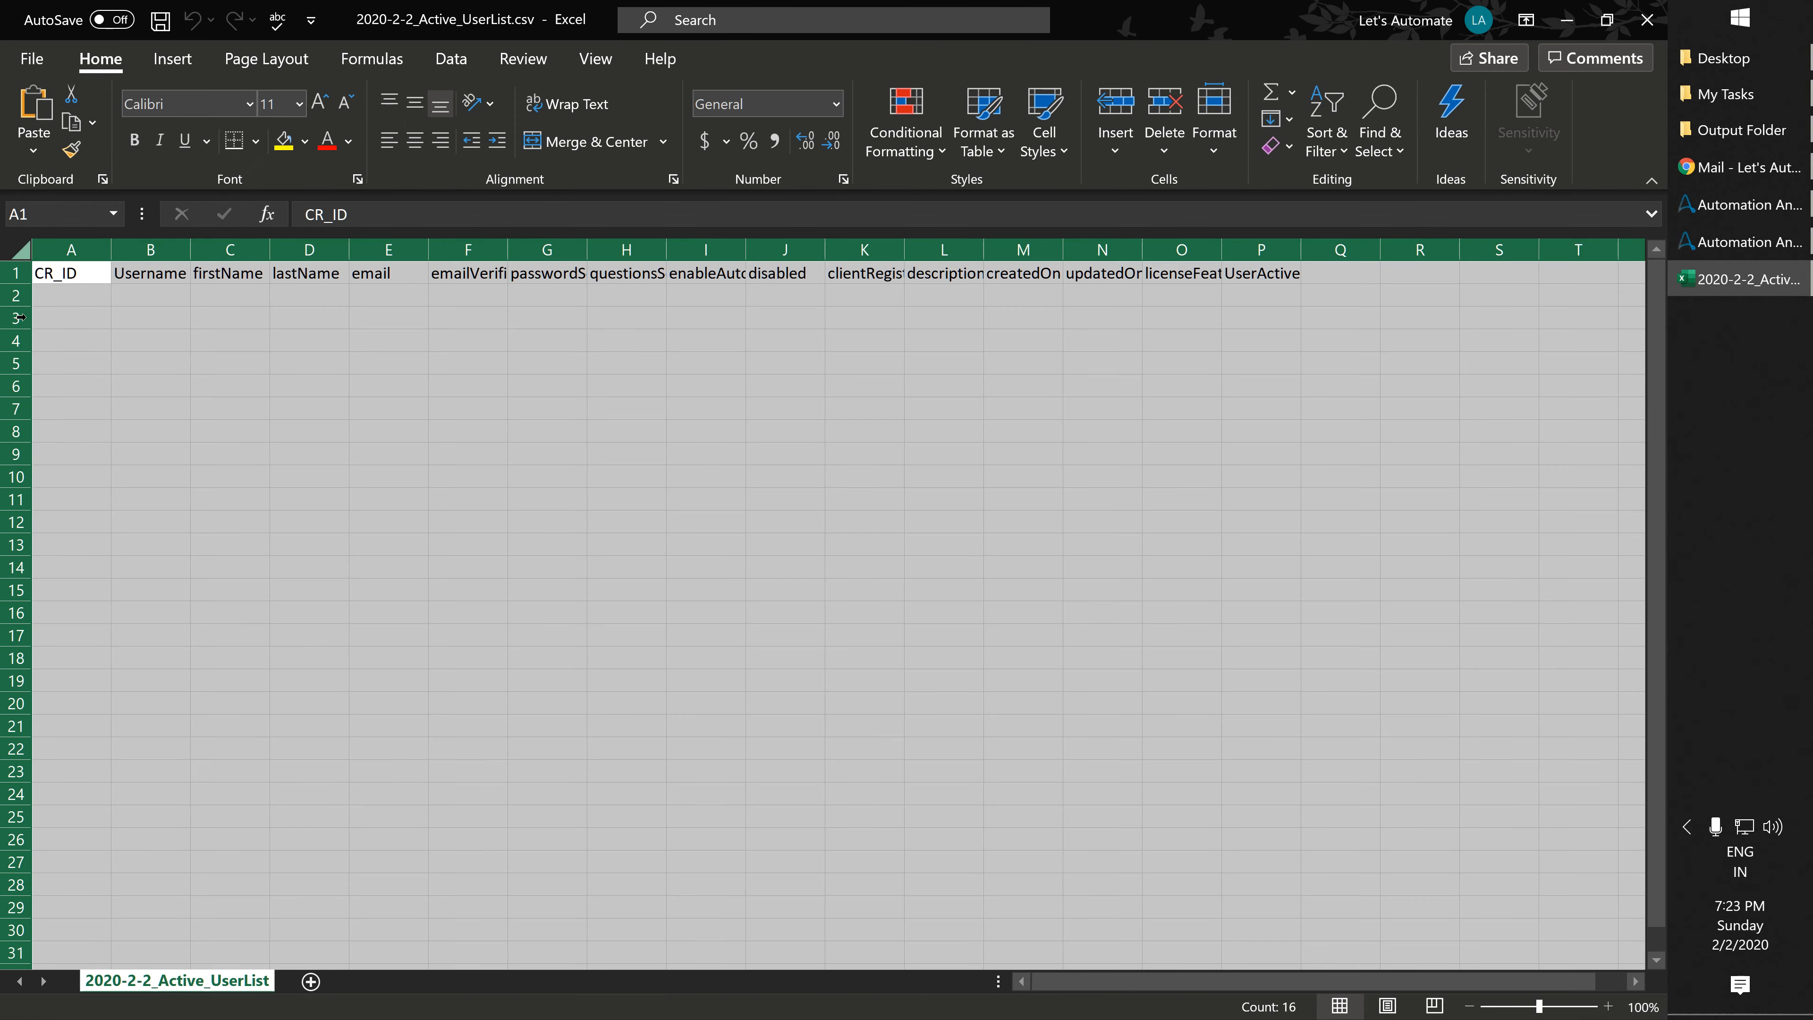
click(1647, 19)
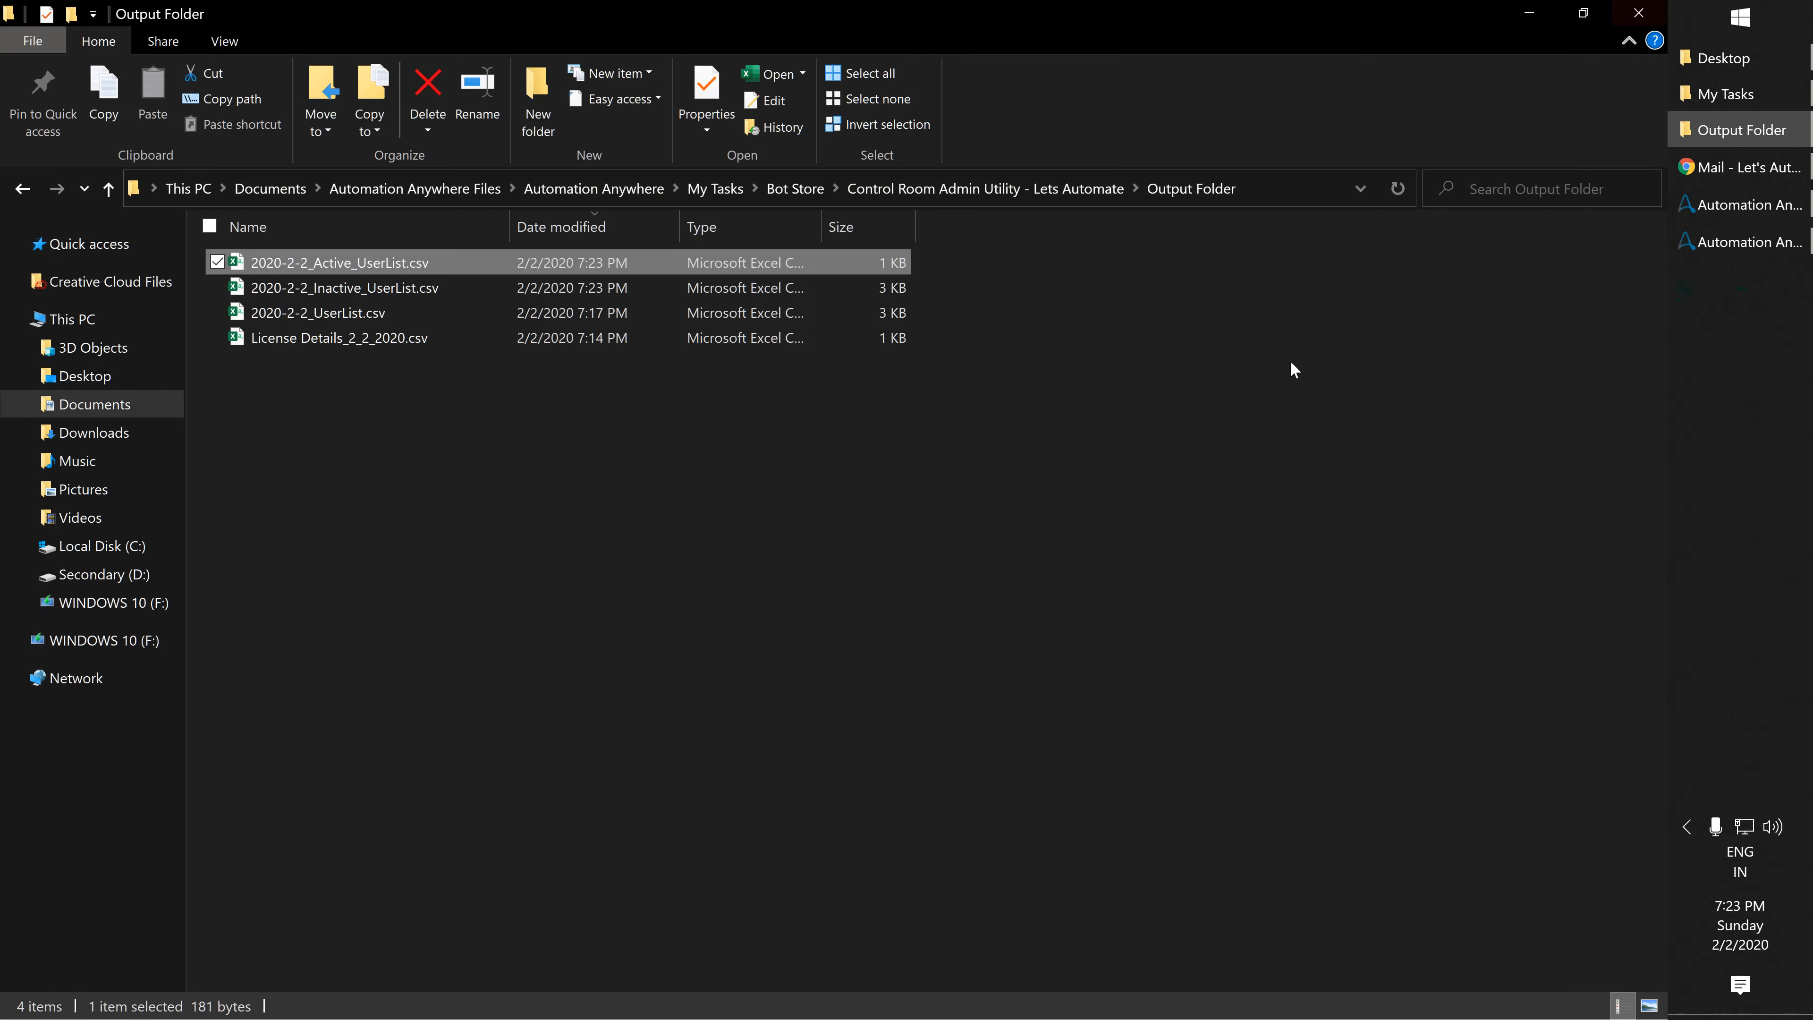
Edit 6. Revoke License.atmx from My Tasks and select its e-mail step on line 33.
click(704, 496)
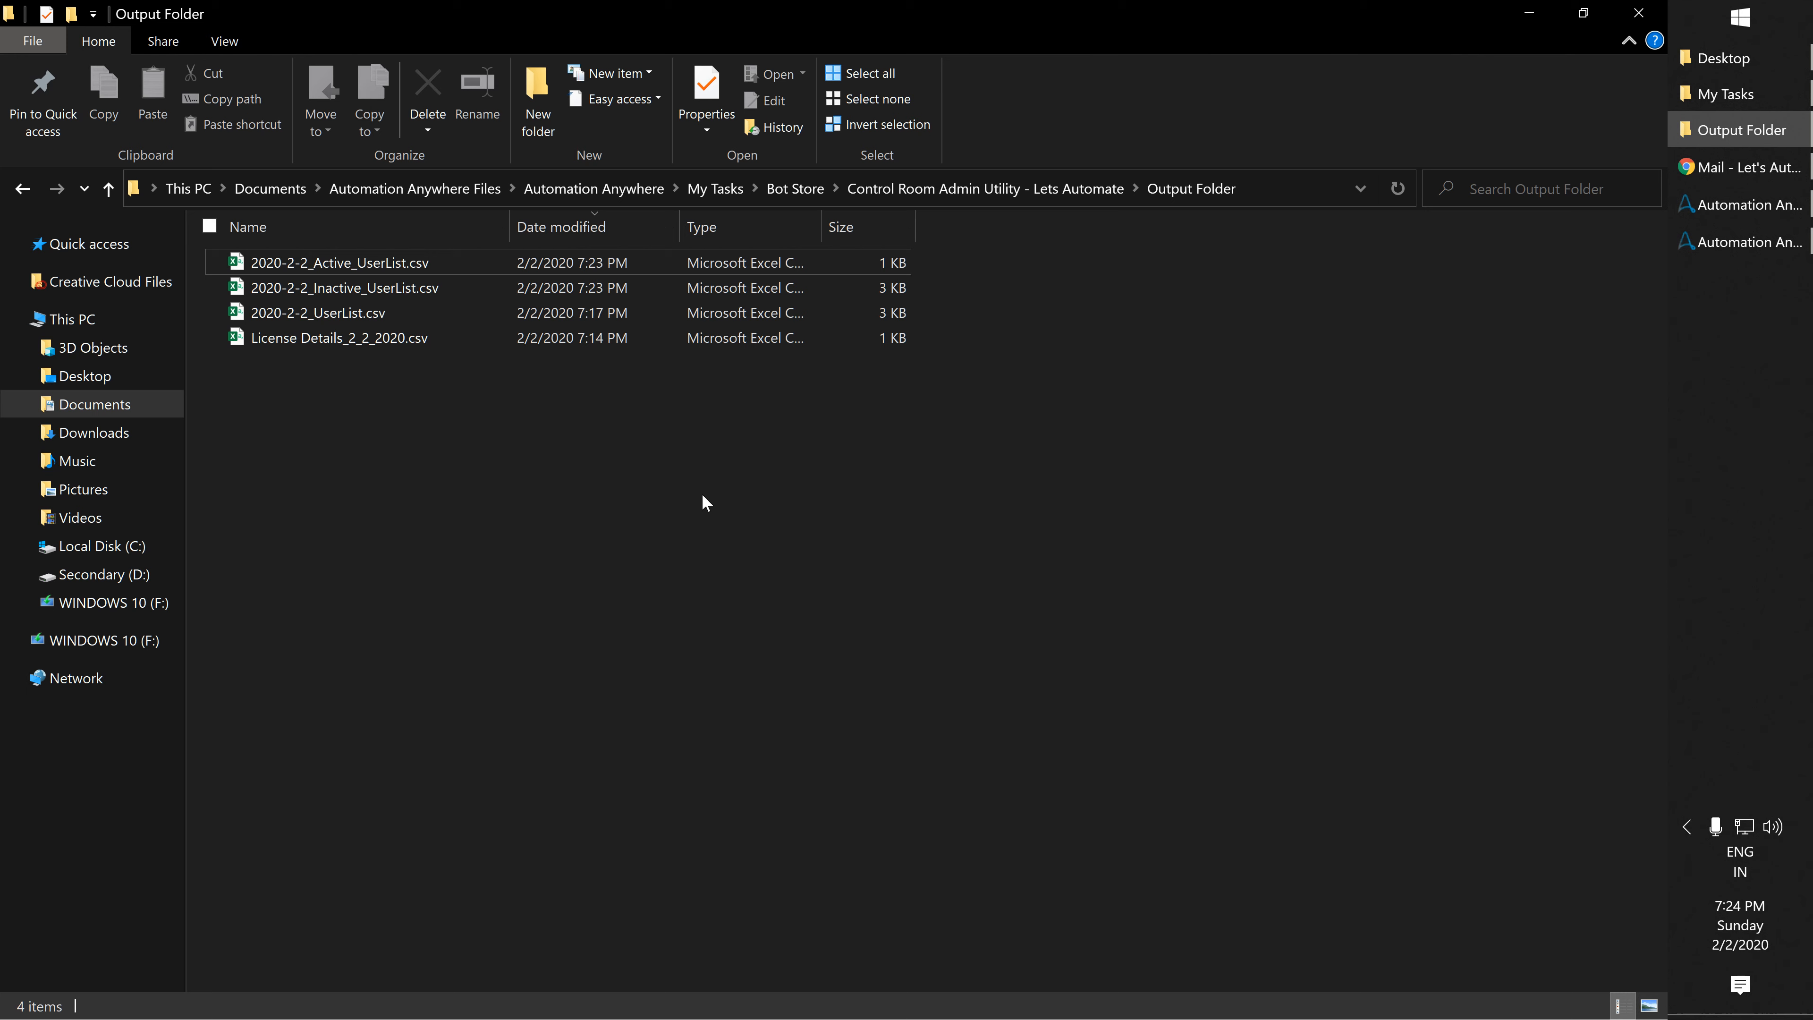
mouse_move(1736, 165)
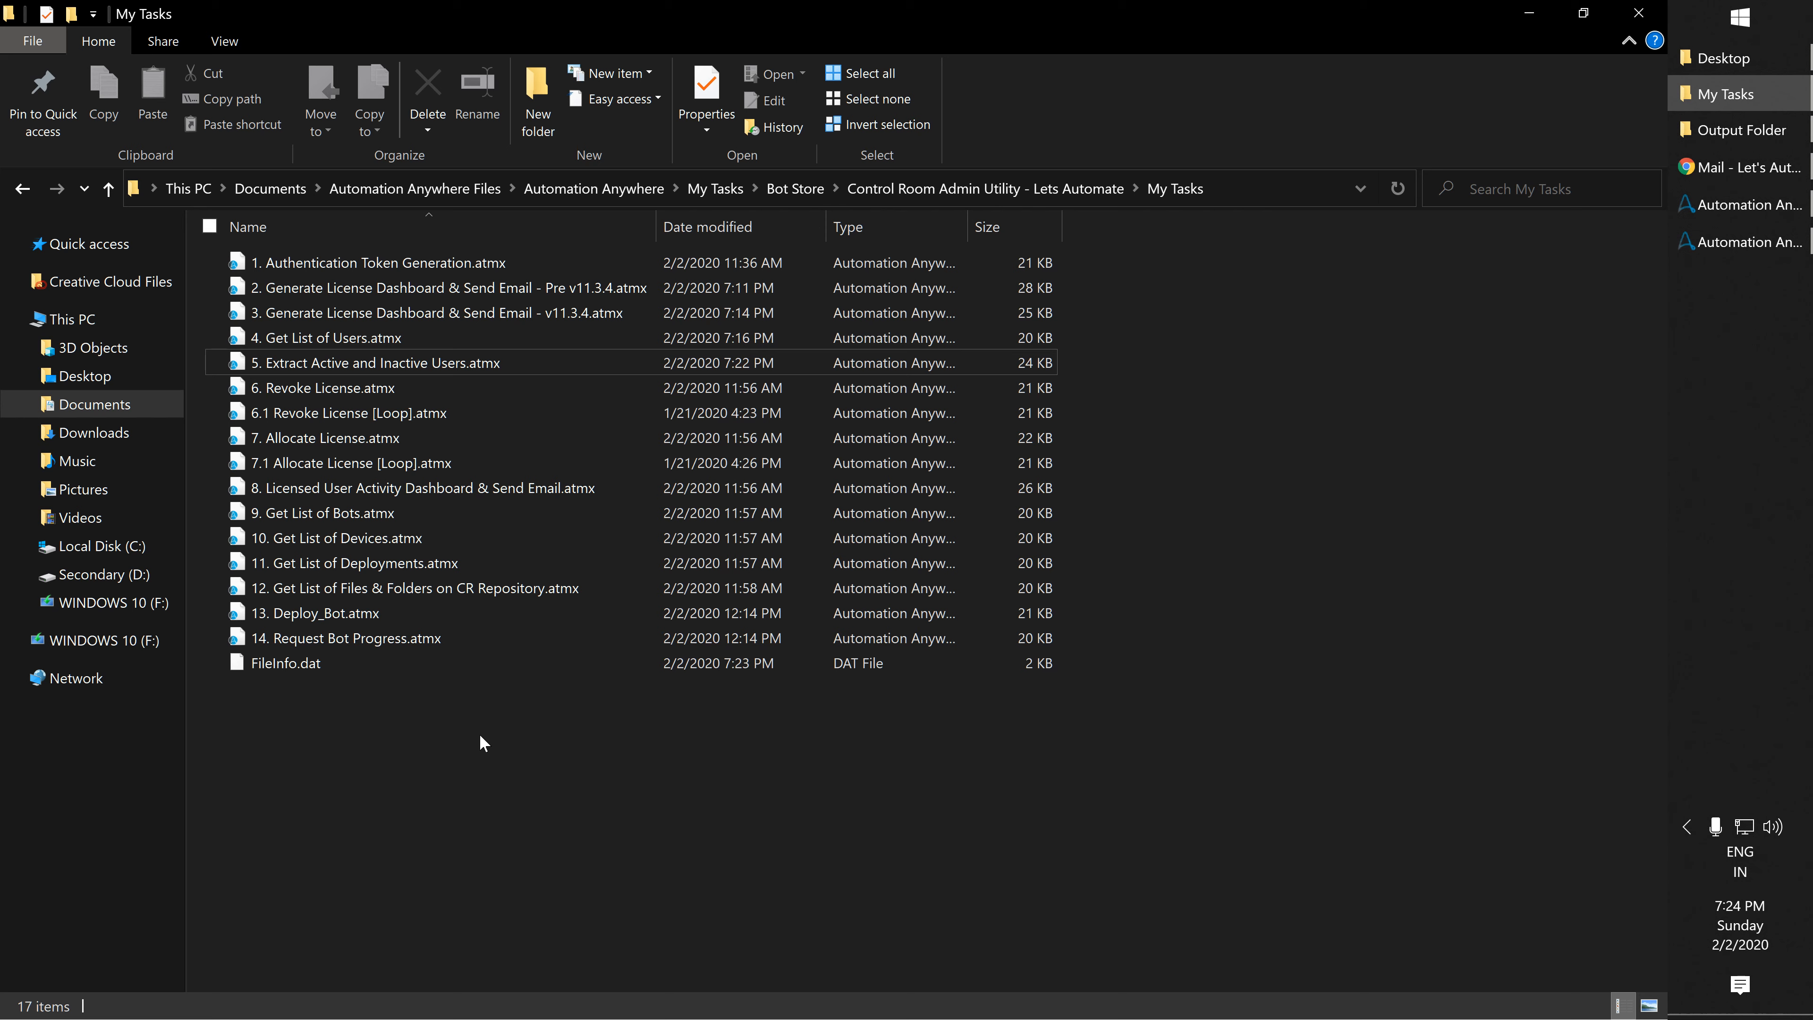
right_click(304, 381)
click(355, 427)
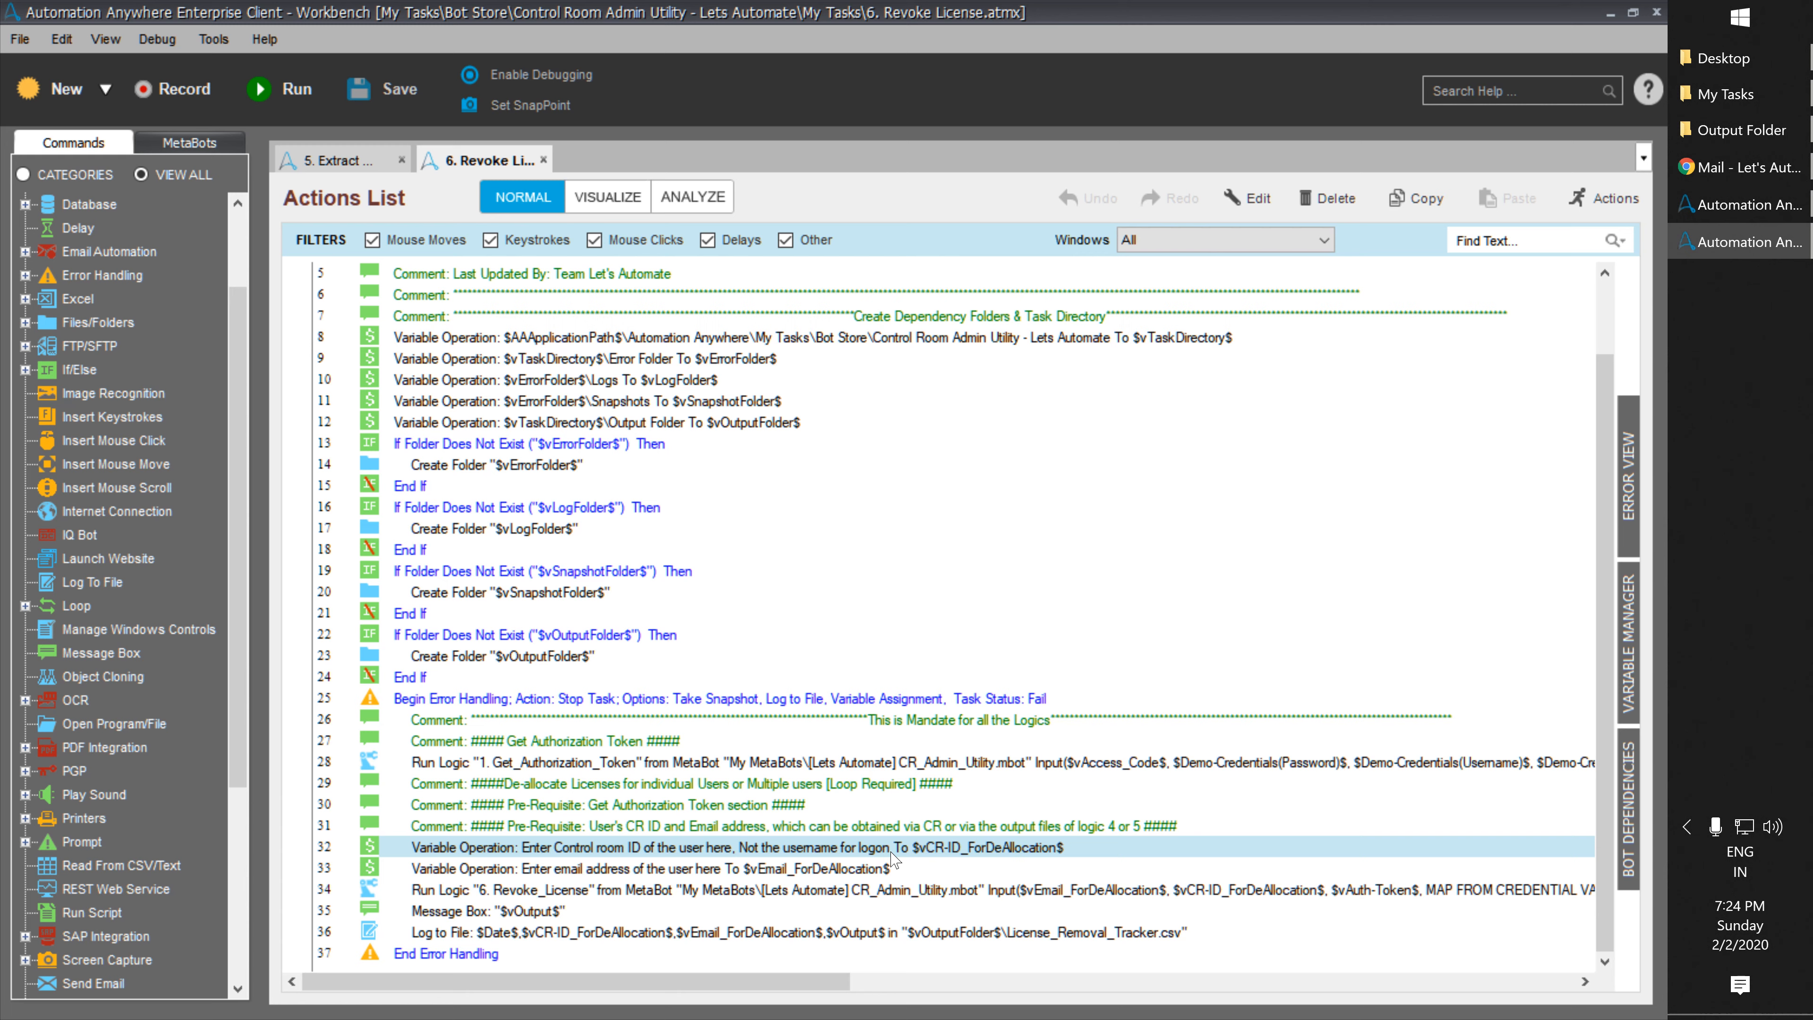
click(745, 868)
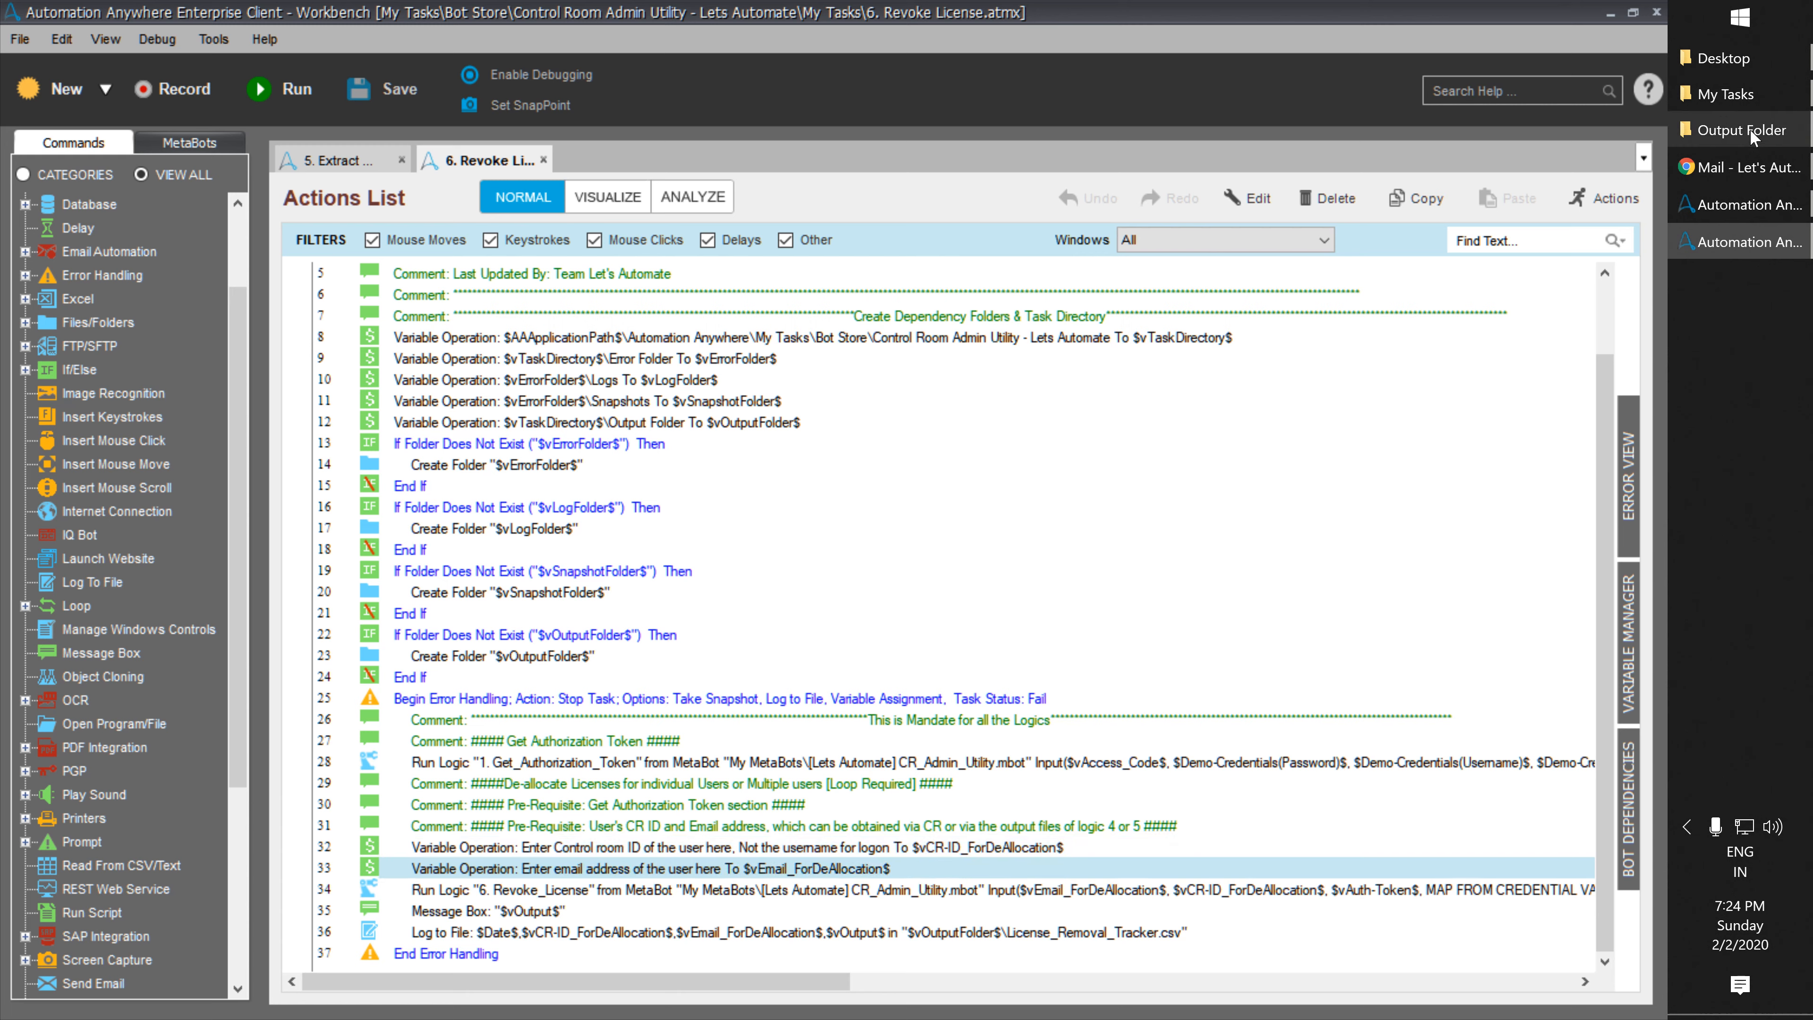
mouse_move(1749, 129)
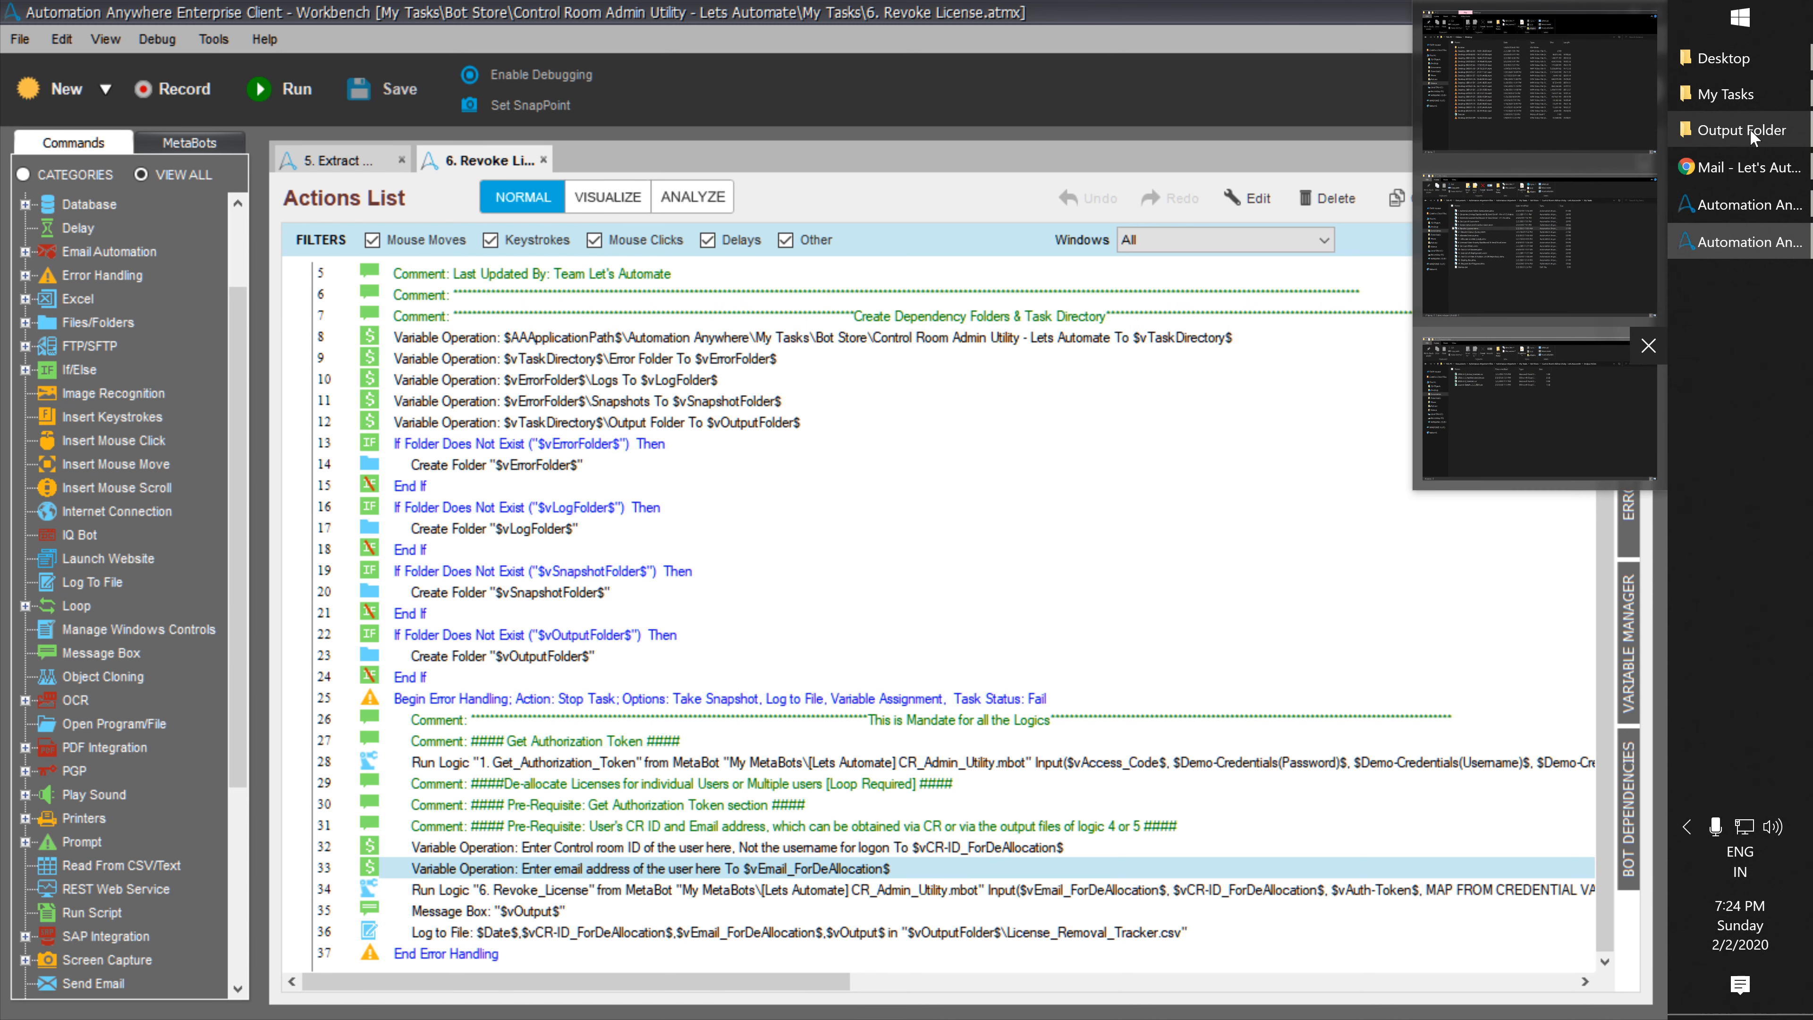
Open 2020-2-2_UserList.csv and auto-fit the Username column.
click(1749, 129)
double_click(318, 312)
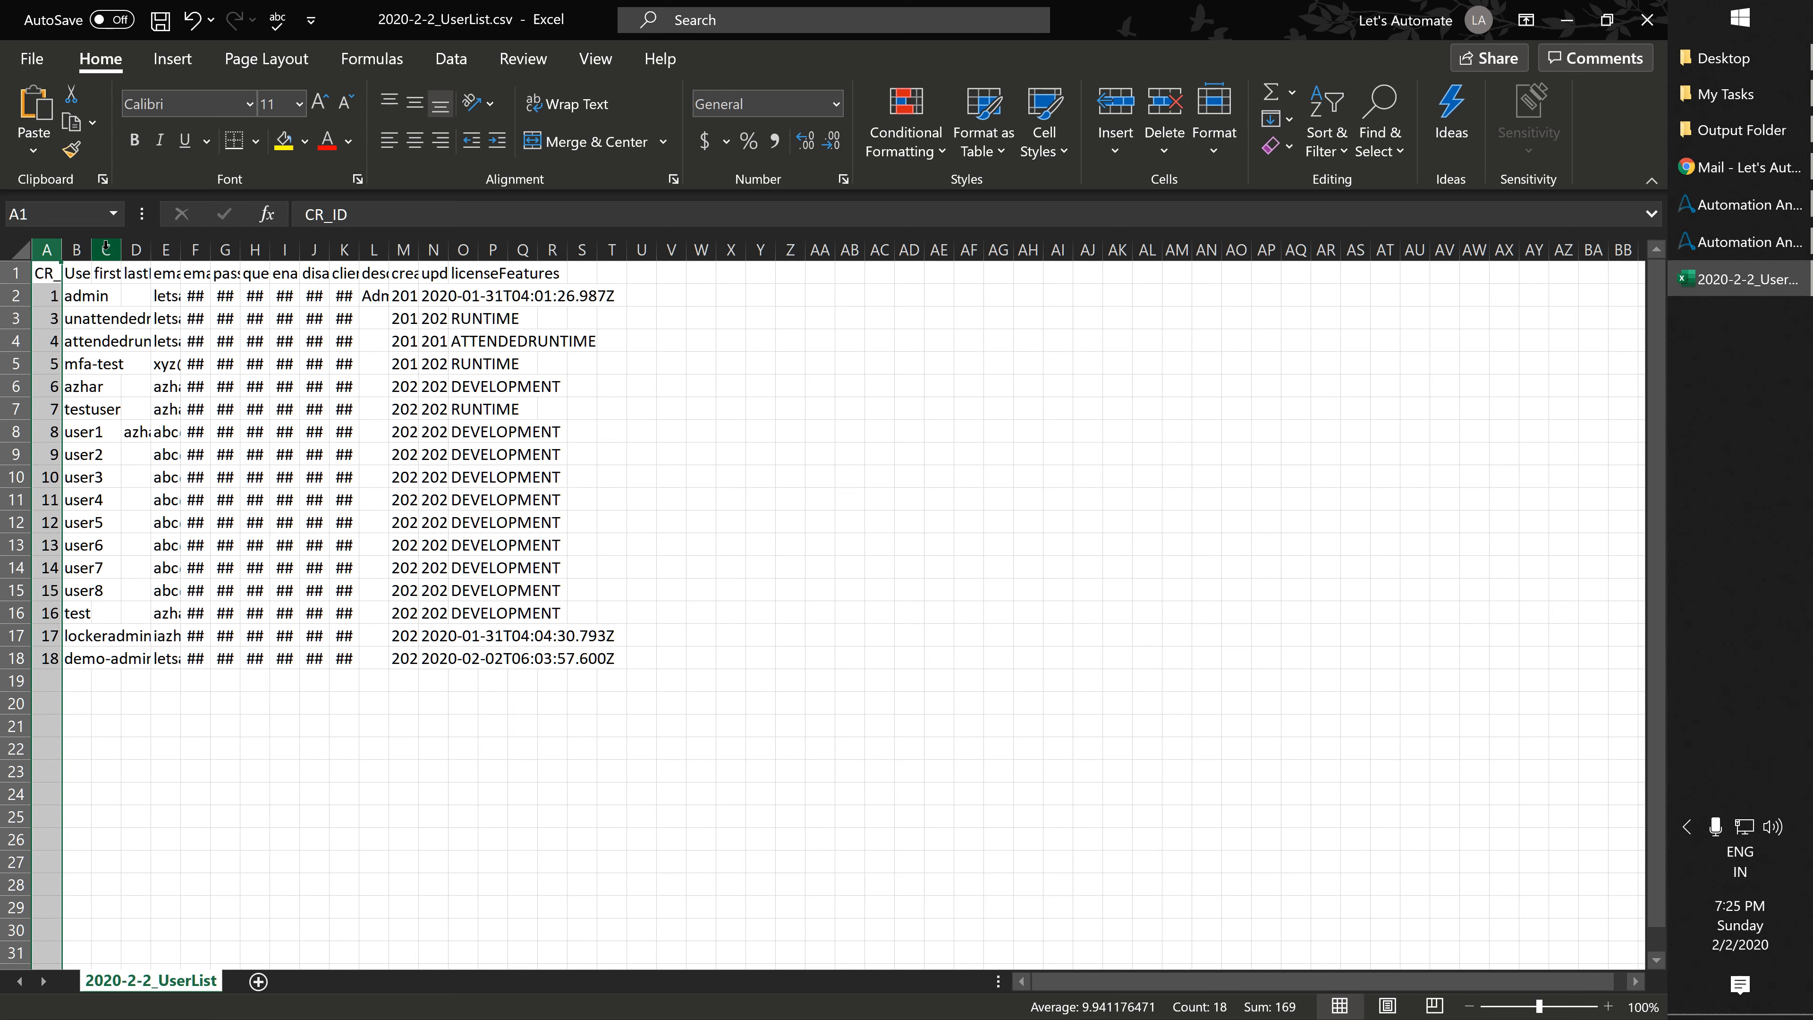
click(76, 249)
double_click(92, 250)
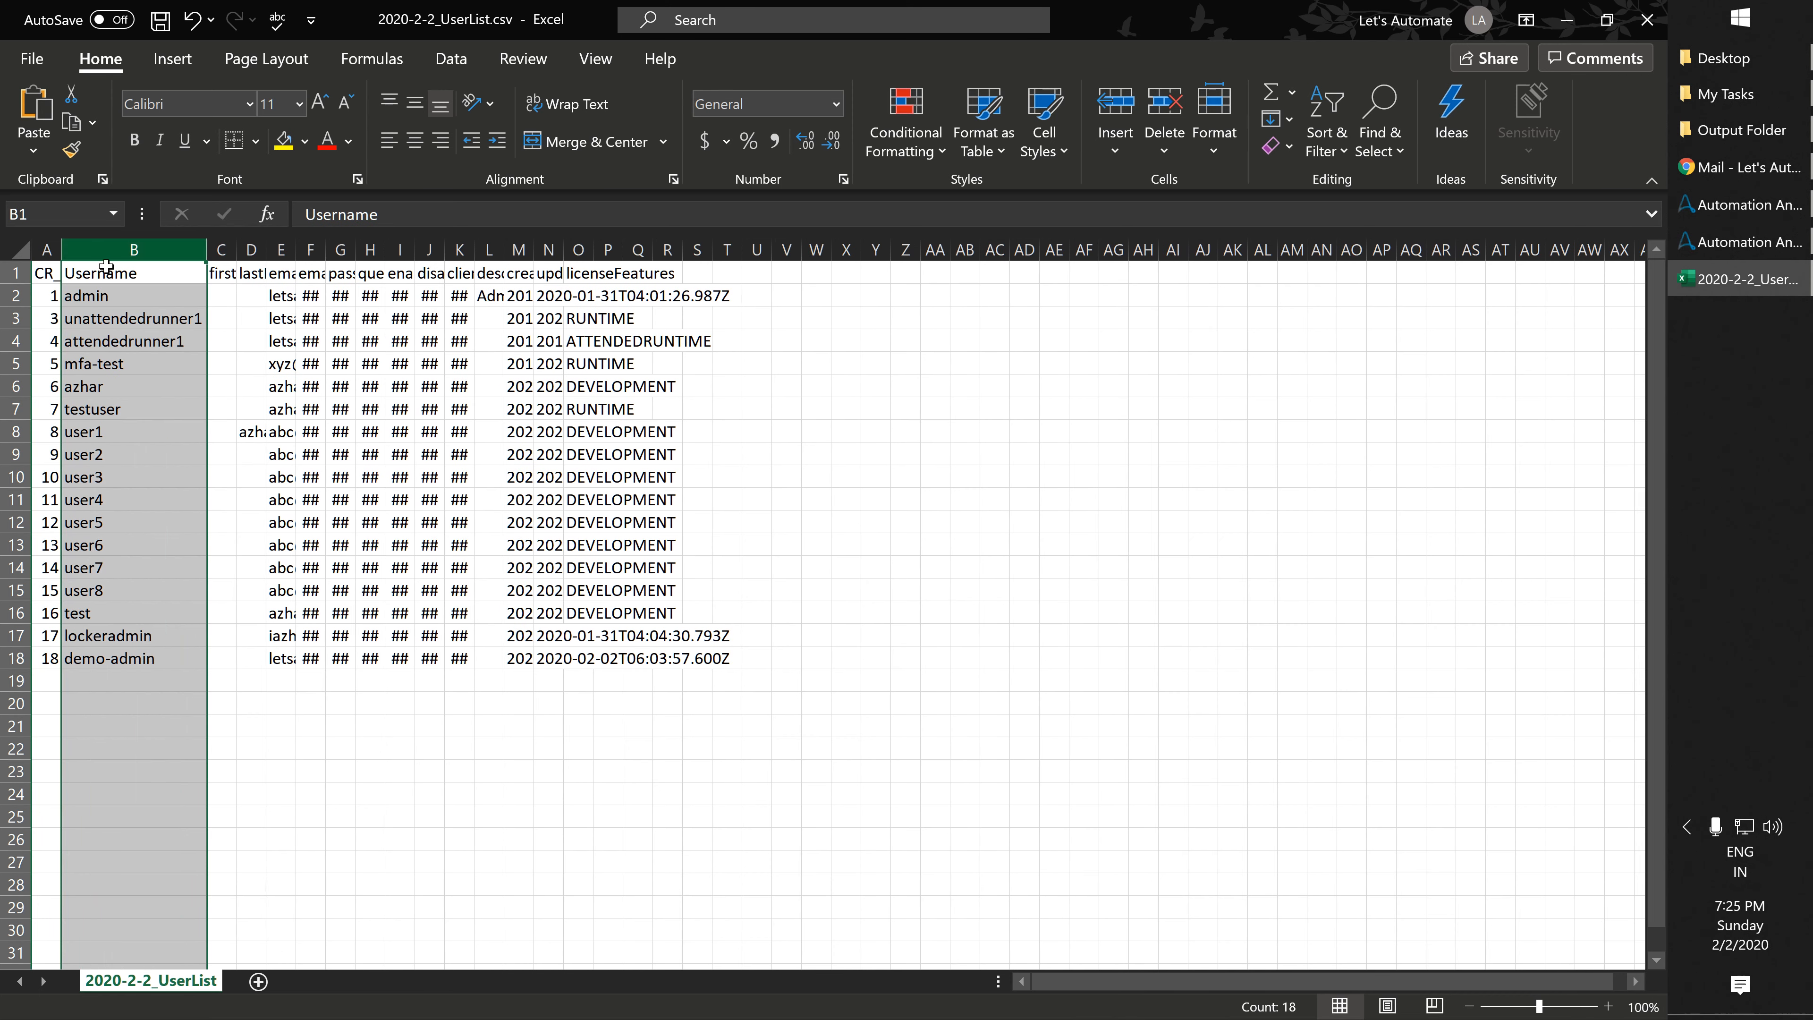
Locate user8's CR ID in the list and return to the Revoke License task.
click(162, 447)
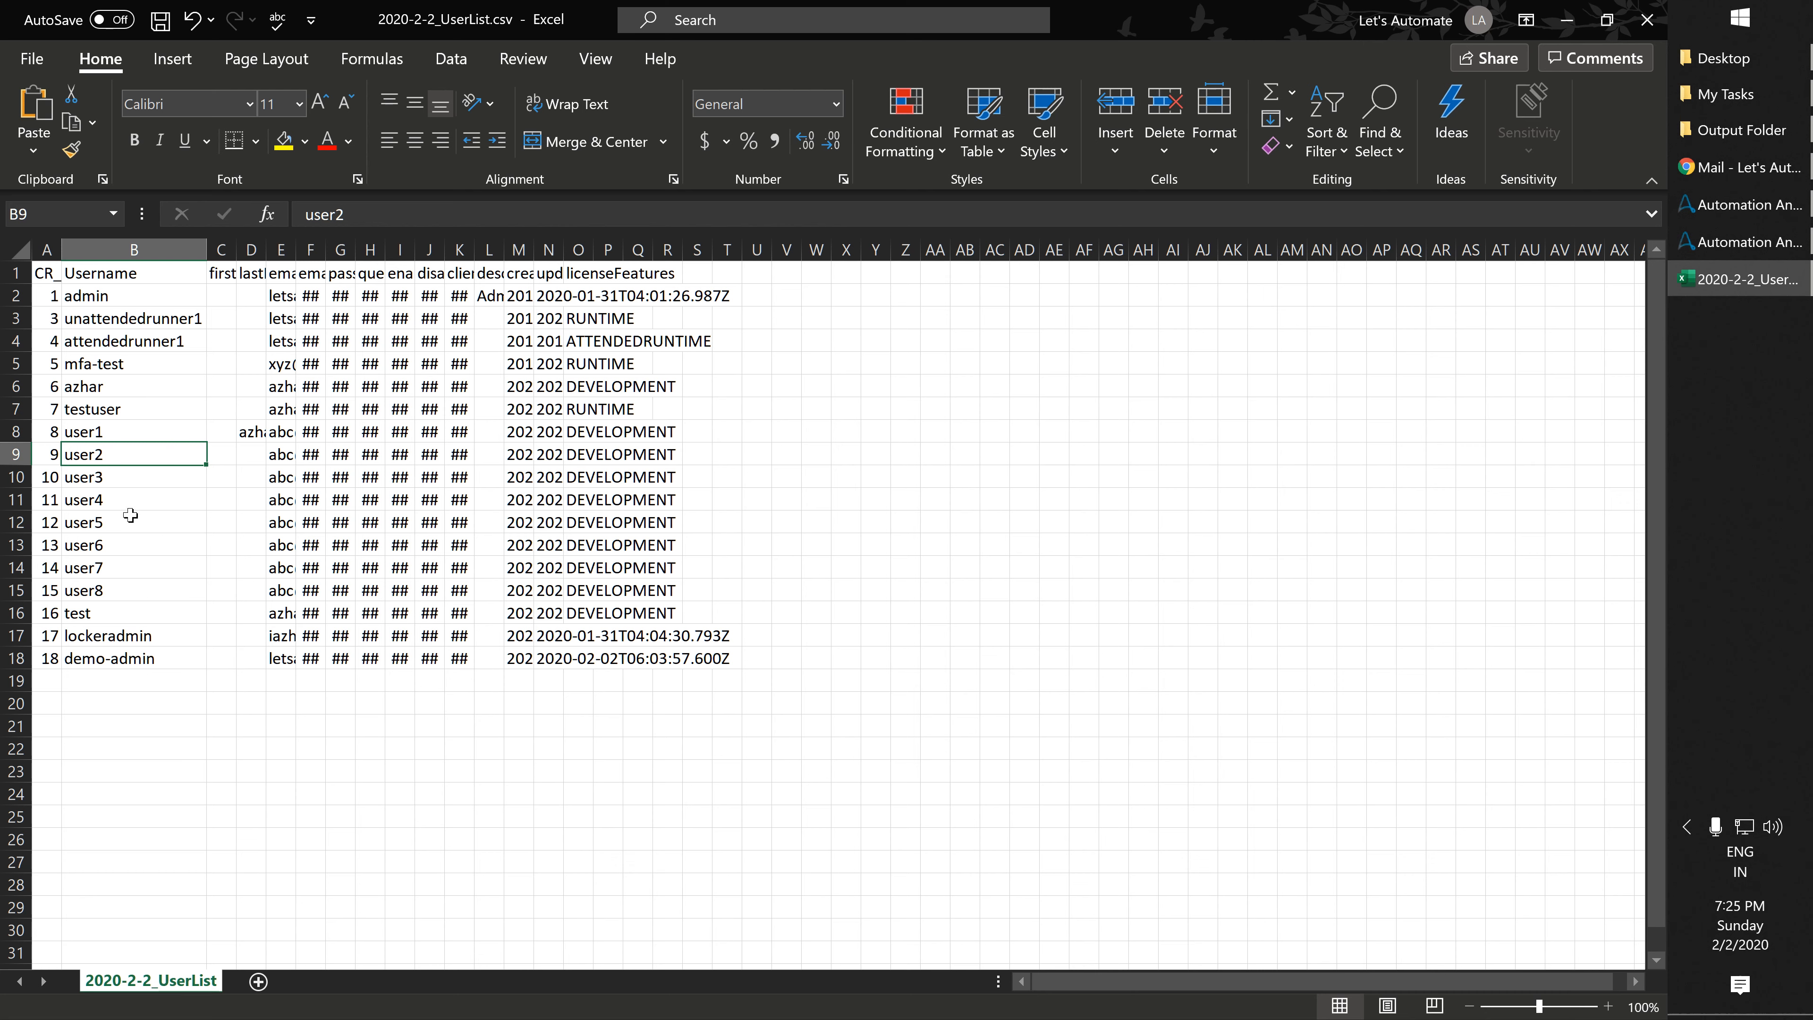
key(Down)
key(Down)
key(Down)
key(Down)
key(Down)
key(Down)
key(Left)
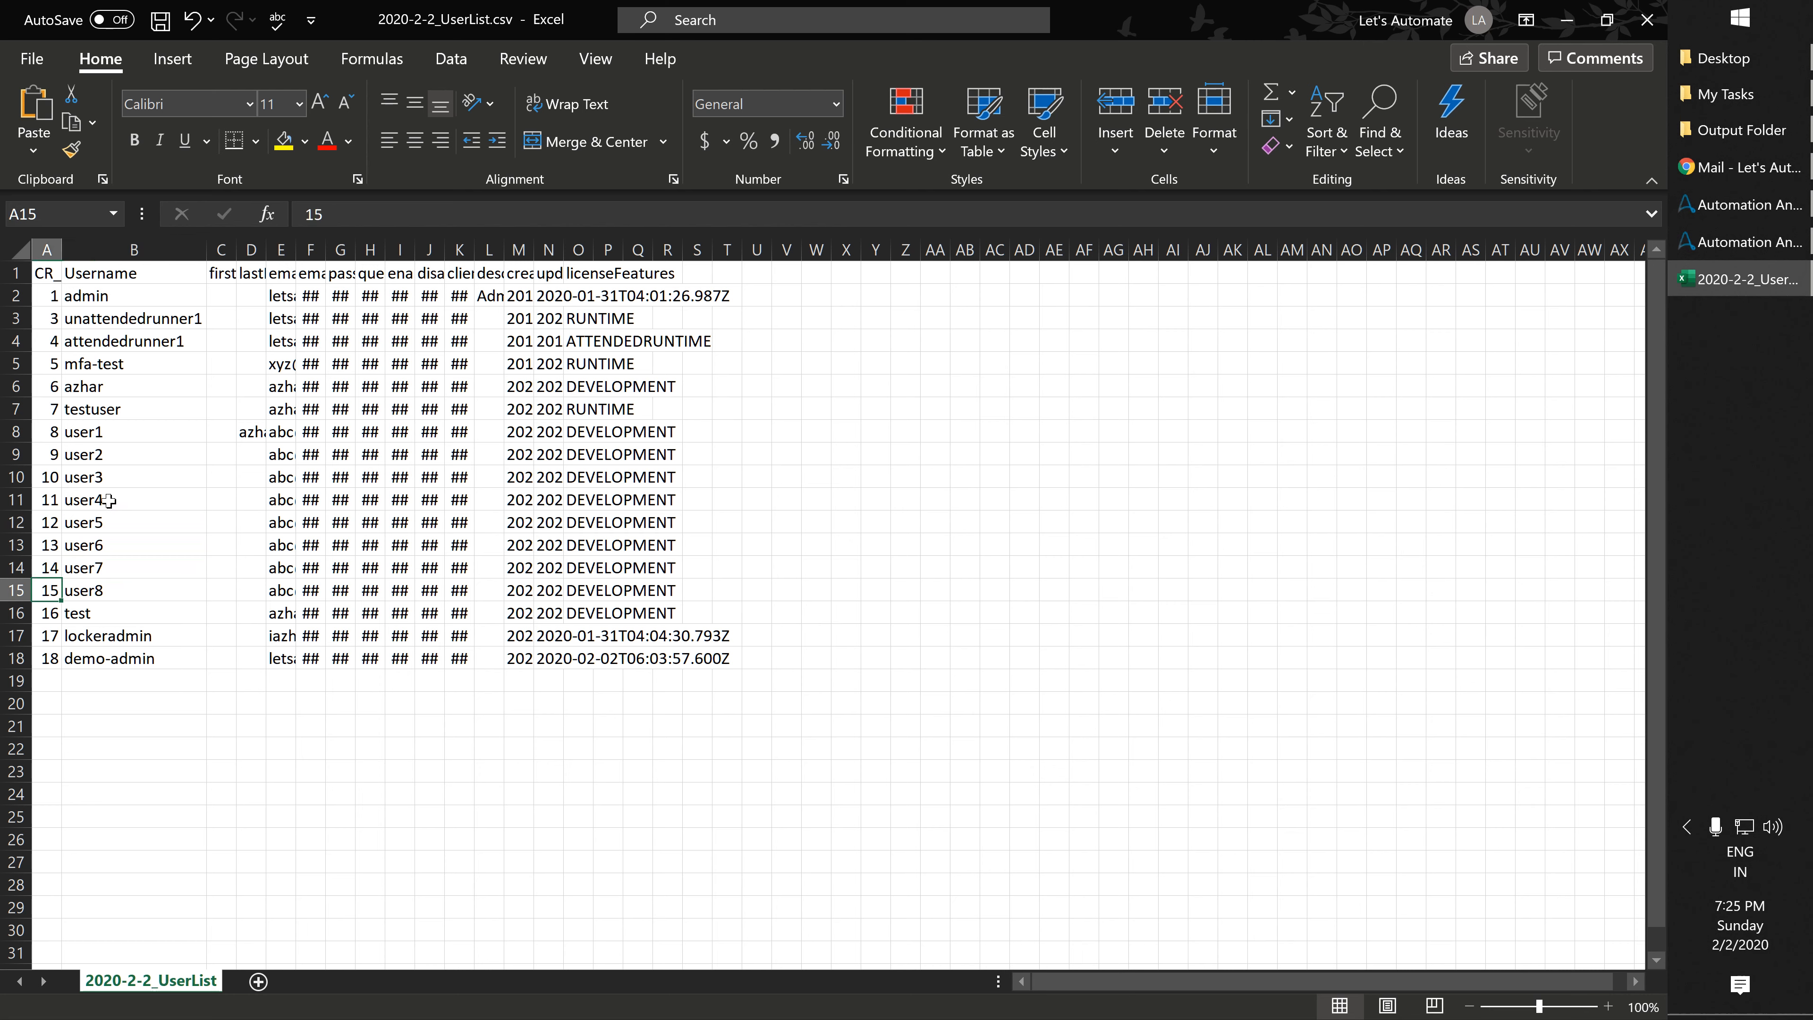
key(ctrl+Up)
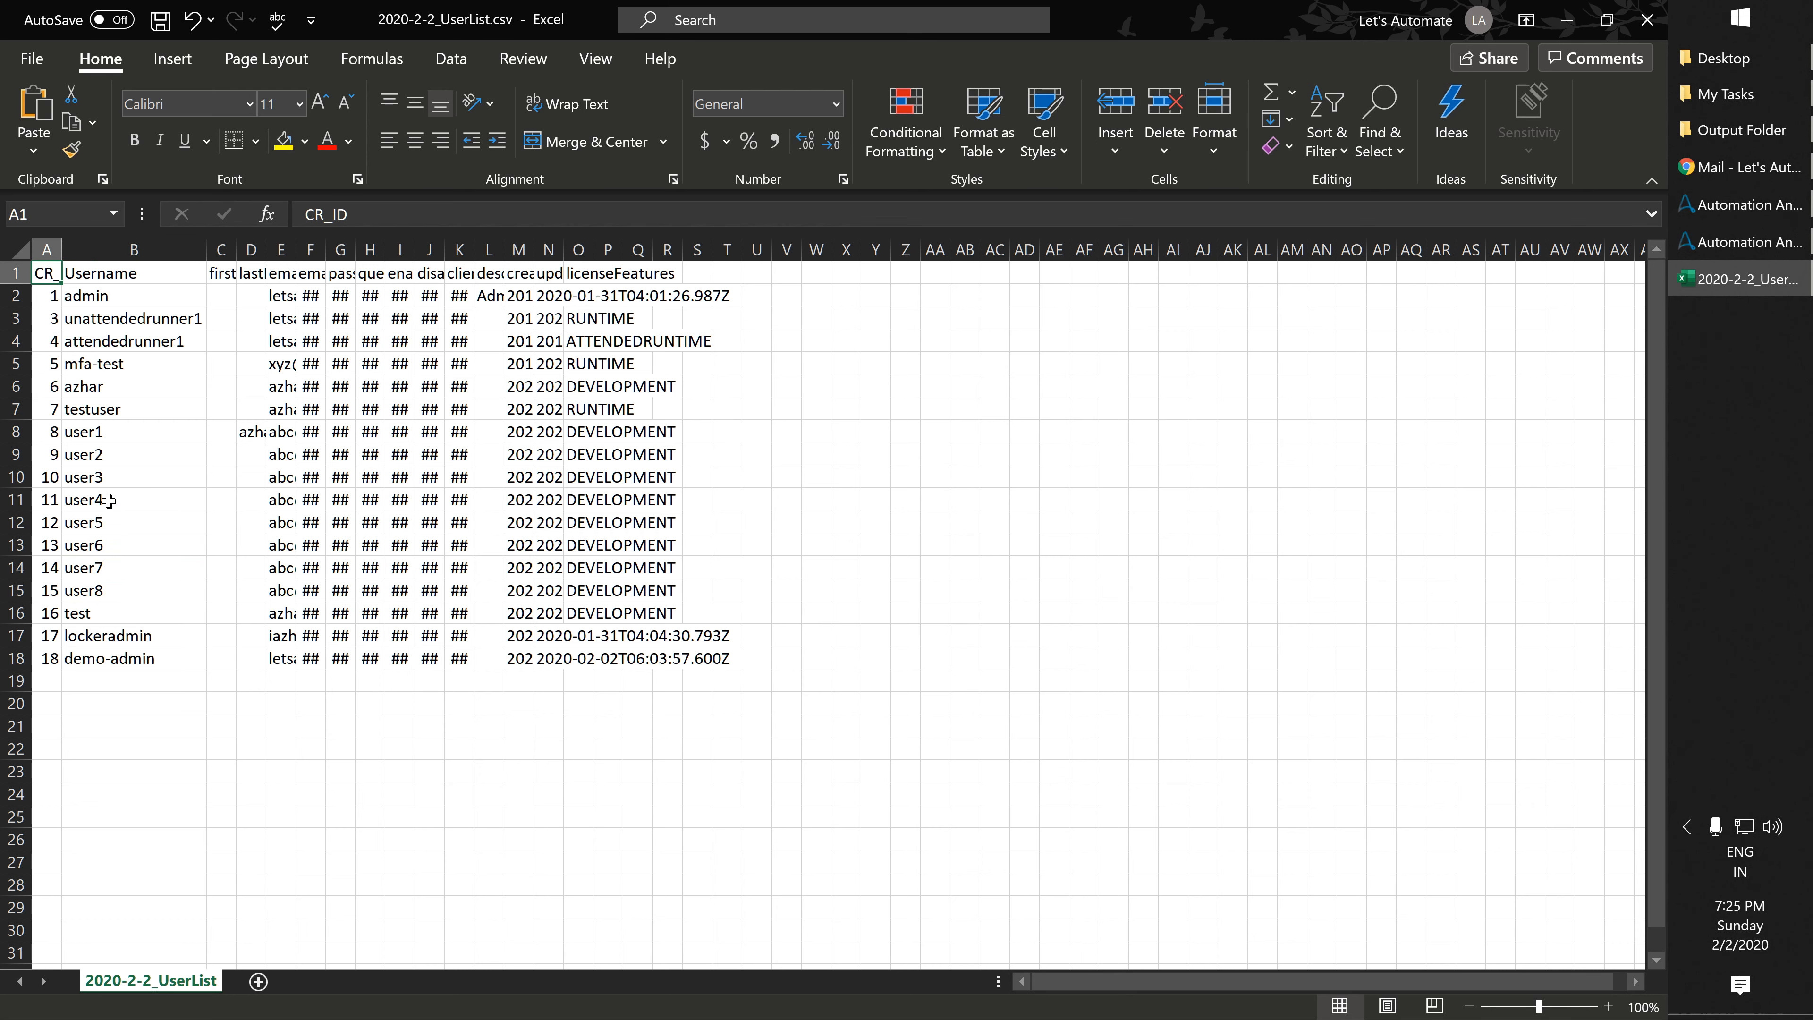
key(ctrl+Down)
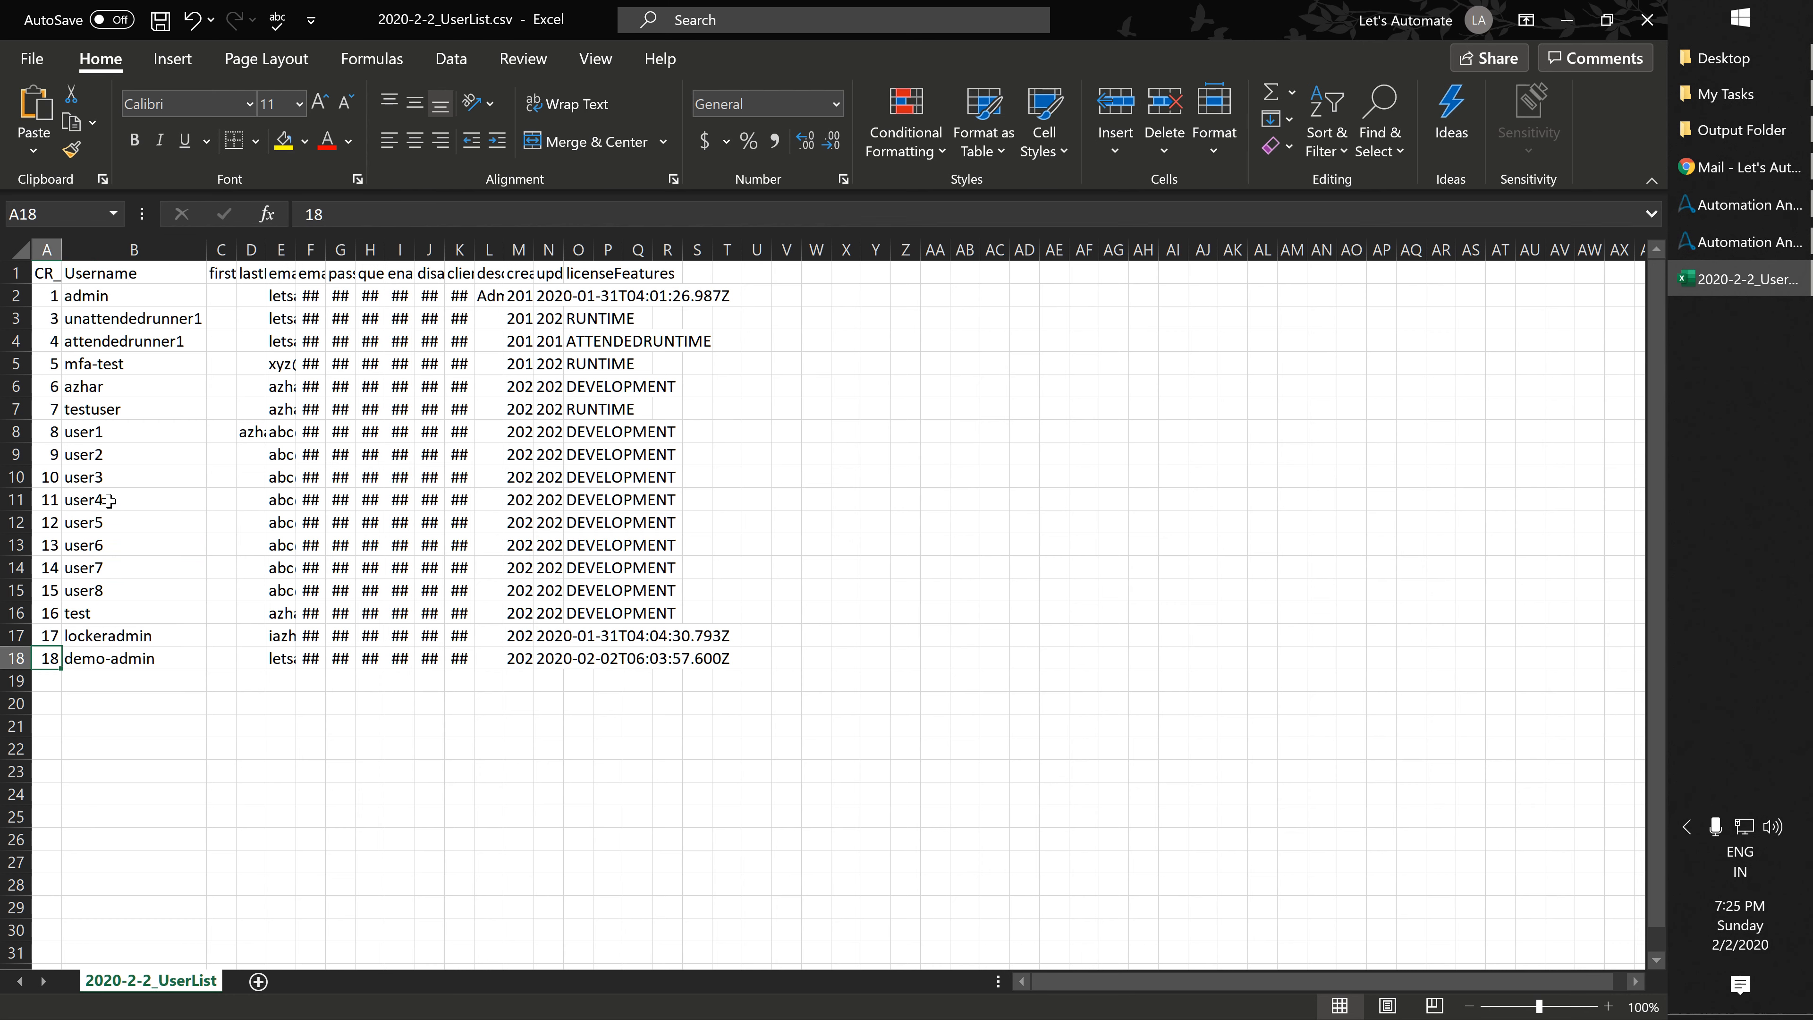
key(Up)
key(Up)
key(Up)
key(alt+Tab)
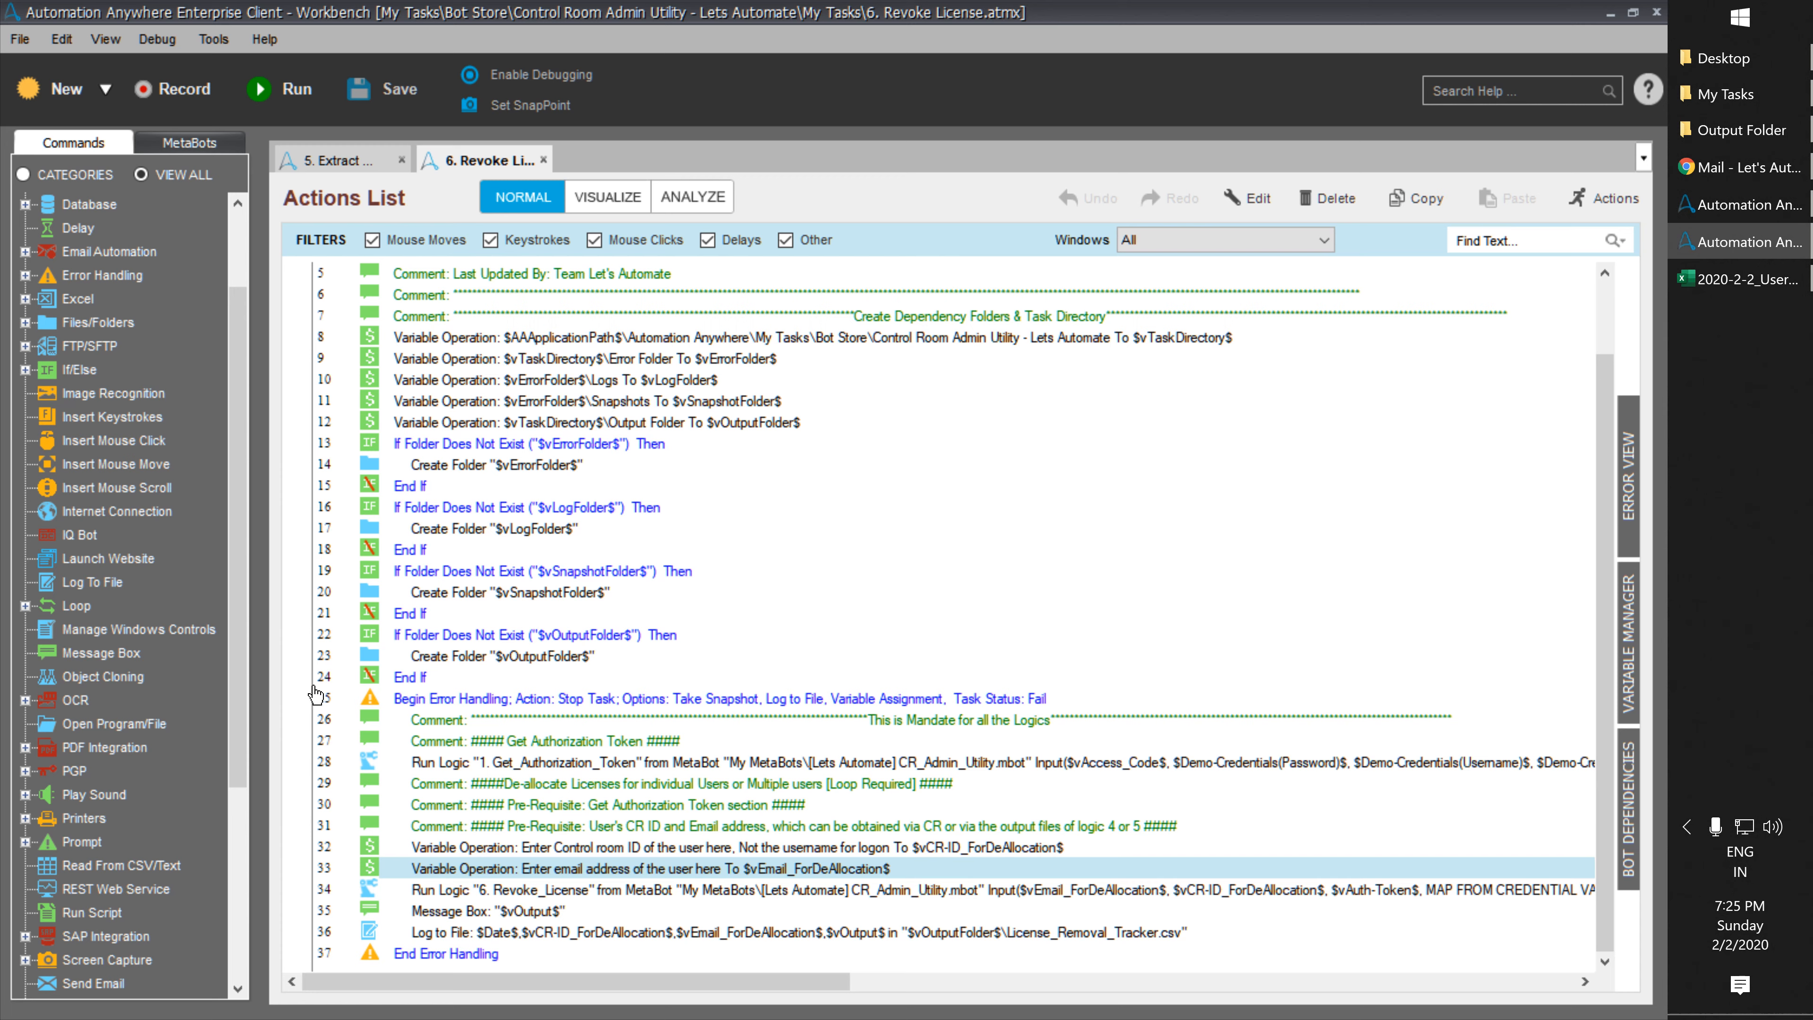
Set the line 32 CR ID for de-allocation to 15.
double_click(611, 849)
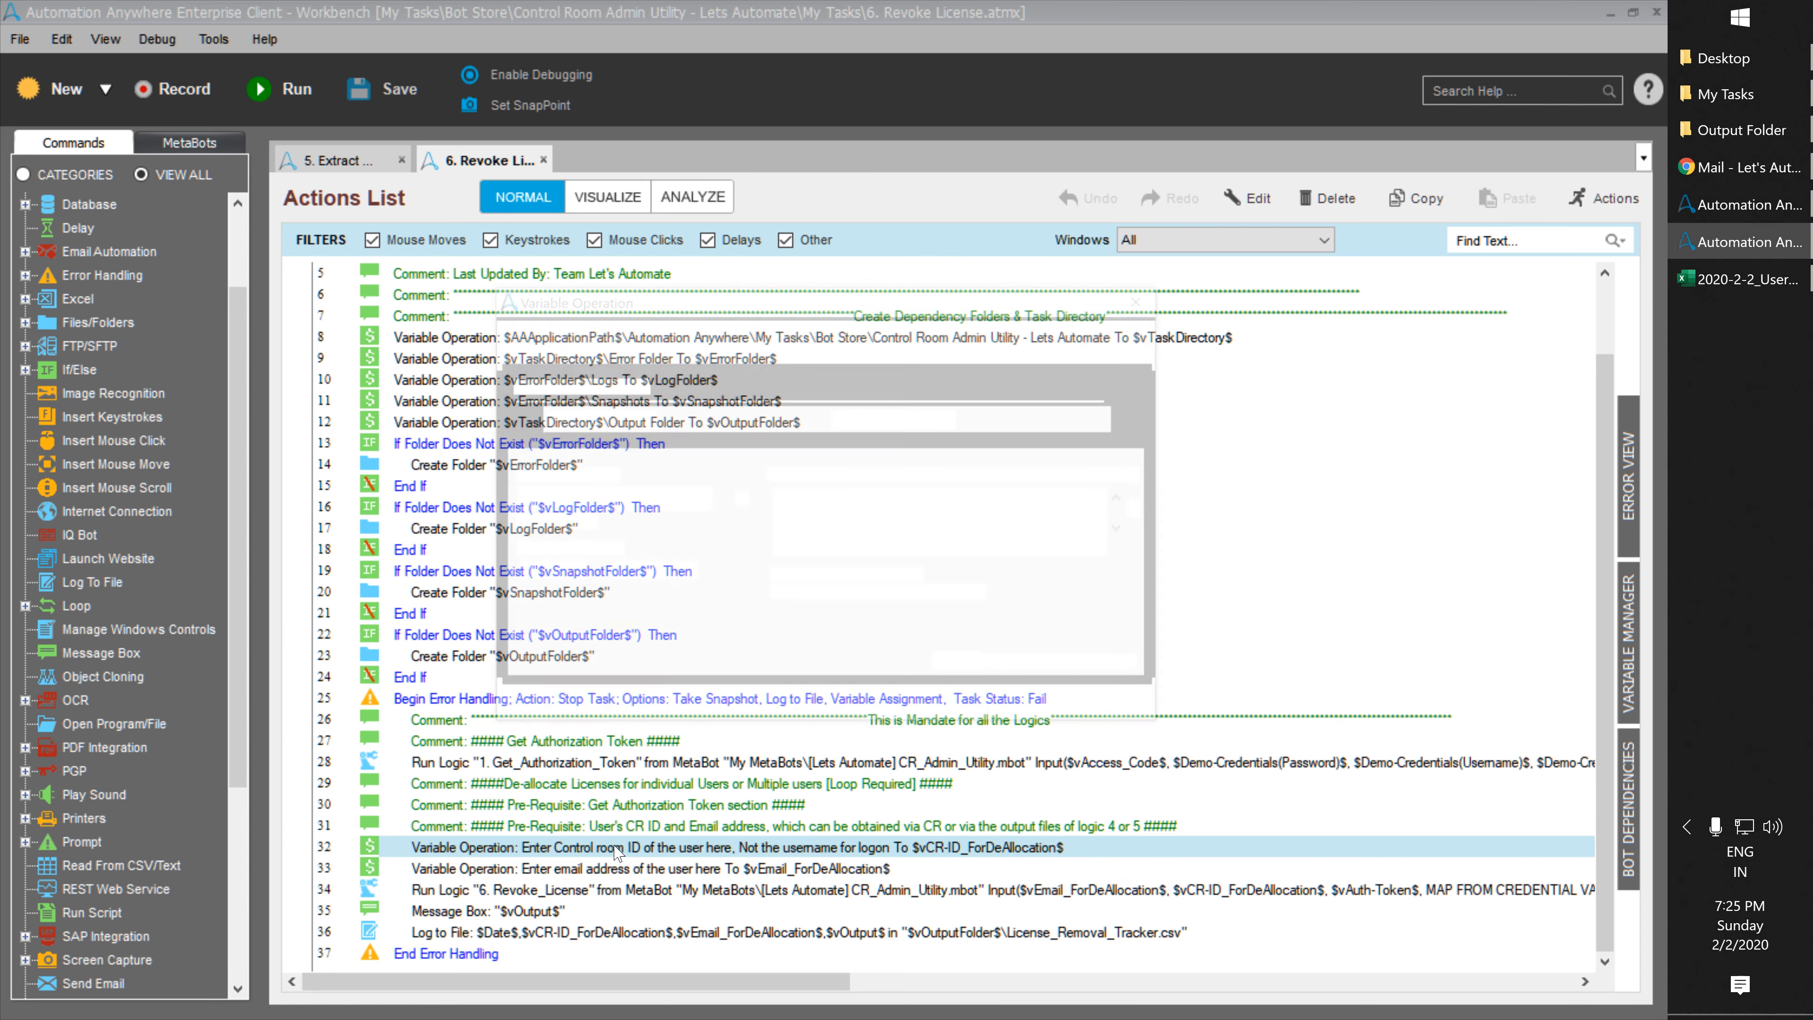
key(ctrl+a)
key(BackSpace)
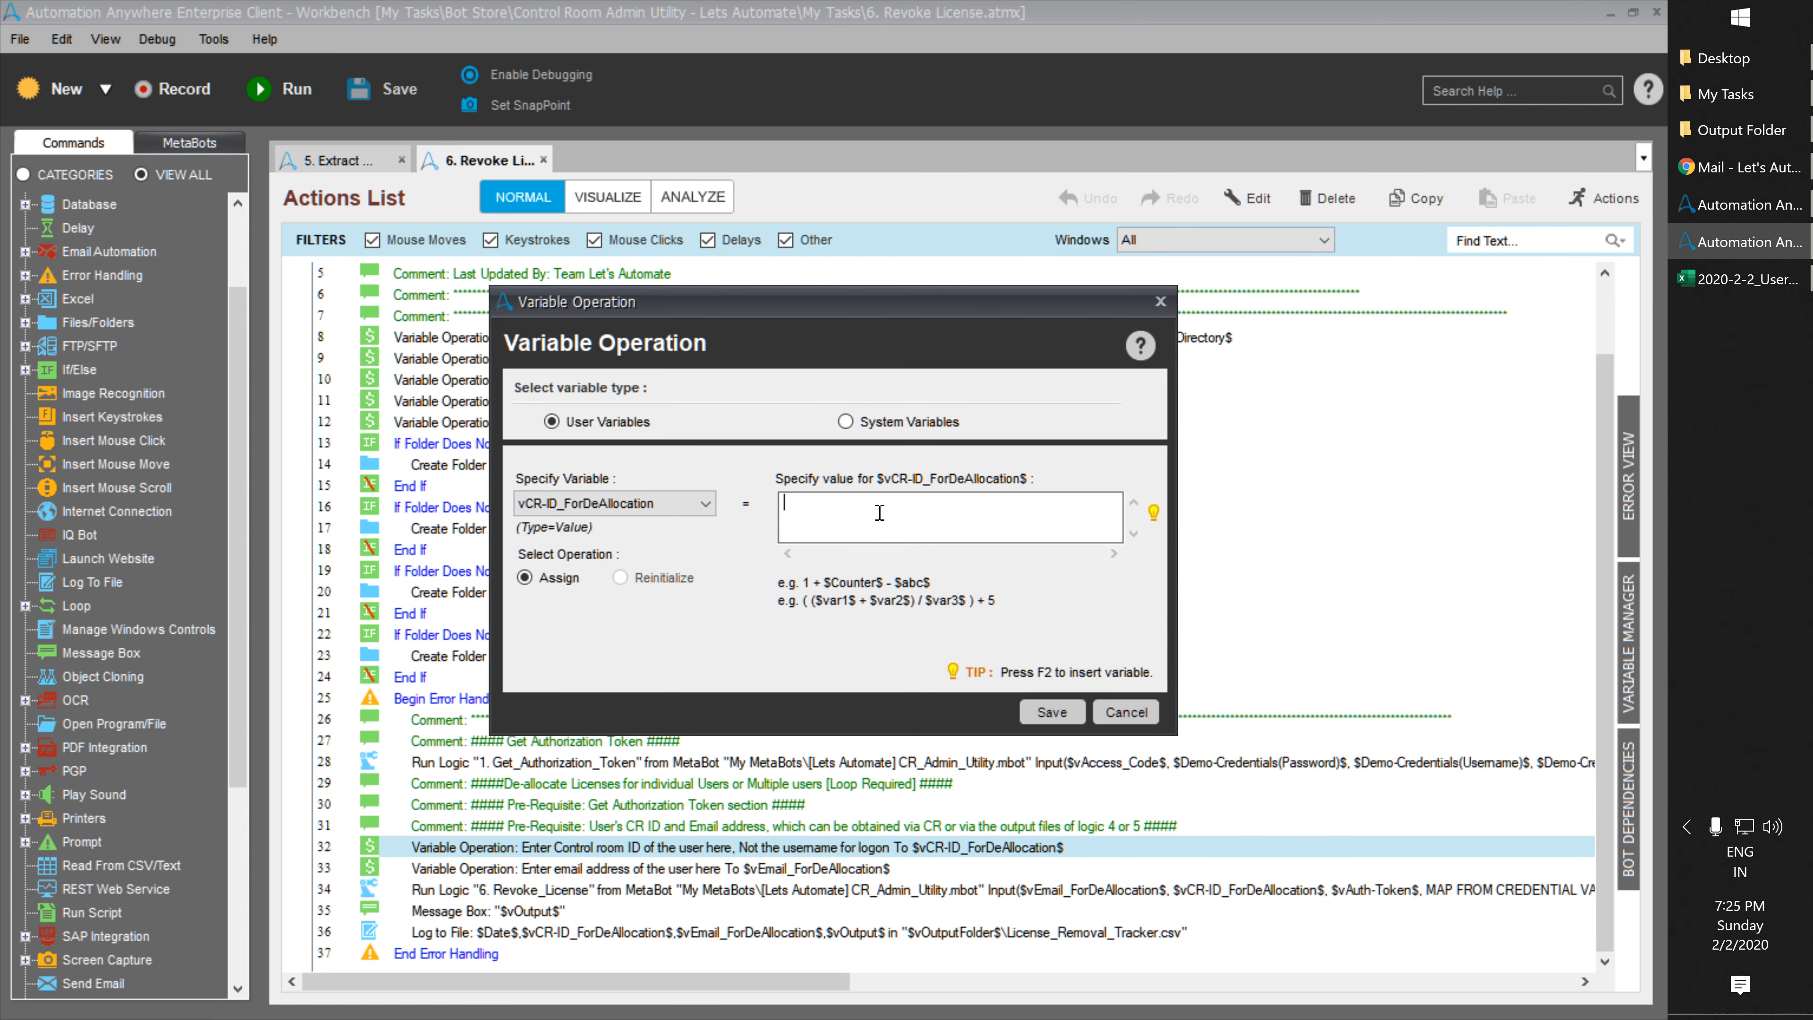
text(15)
click(1052, 712)
Replace line 33's placeholder e-mail with the user's pasted address and save the task.
double_click(643, 869)
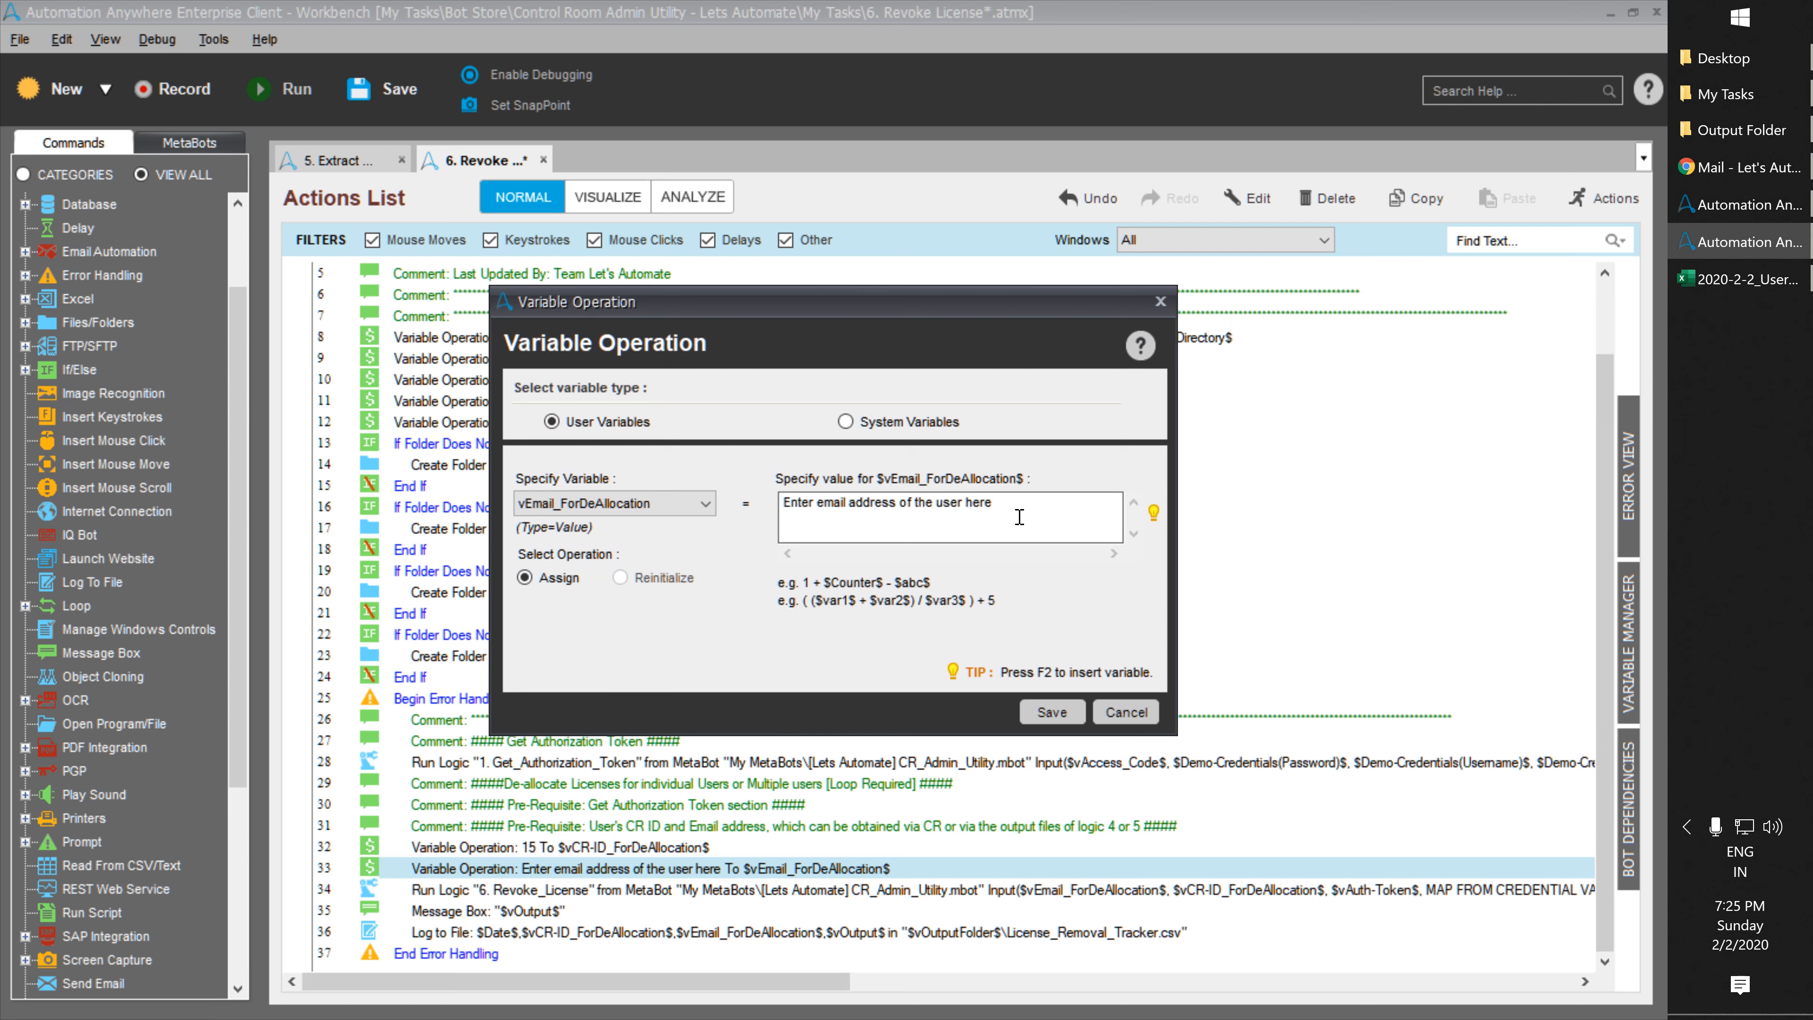
drag(1020, 517, 628, 468)
key(ctrl+v)
click(1052, 712)
click(606, 936)
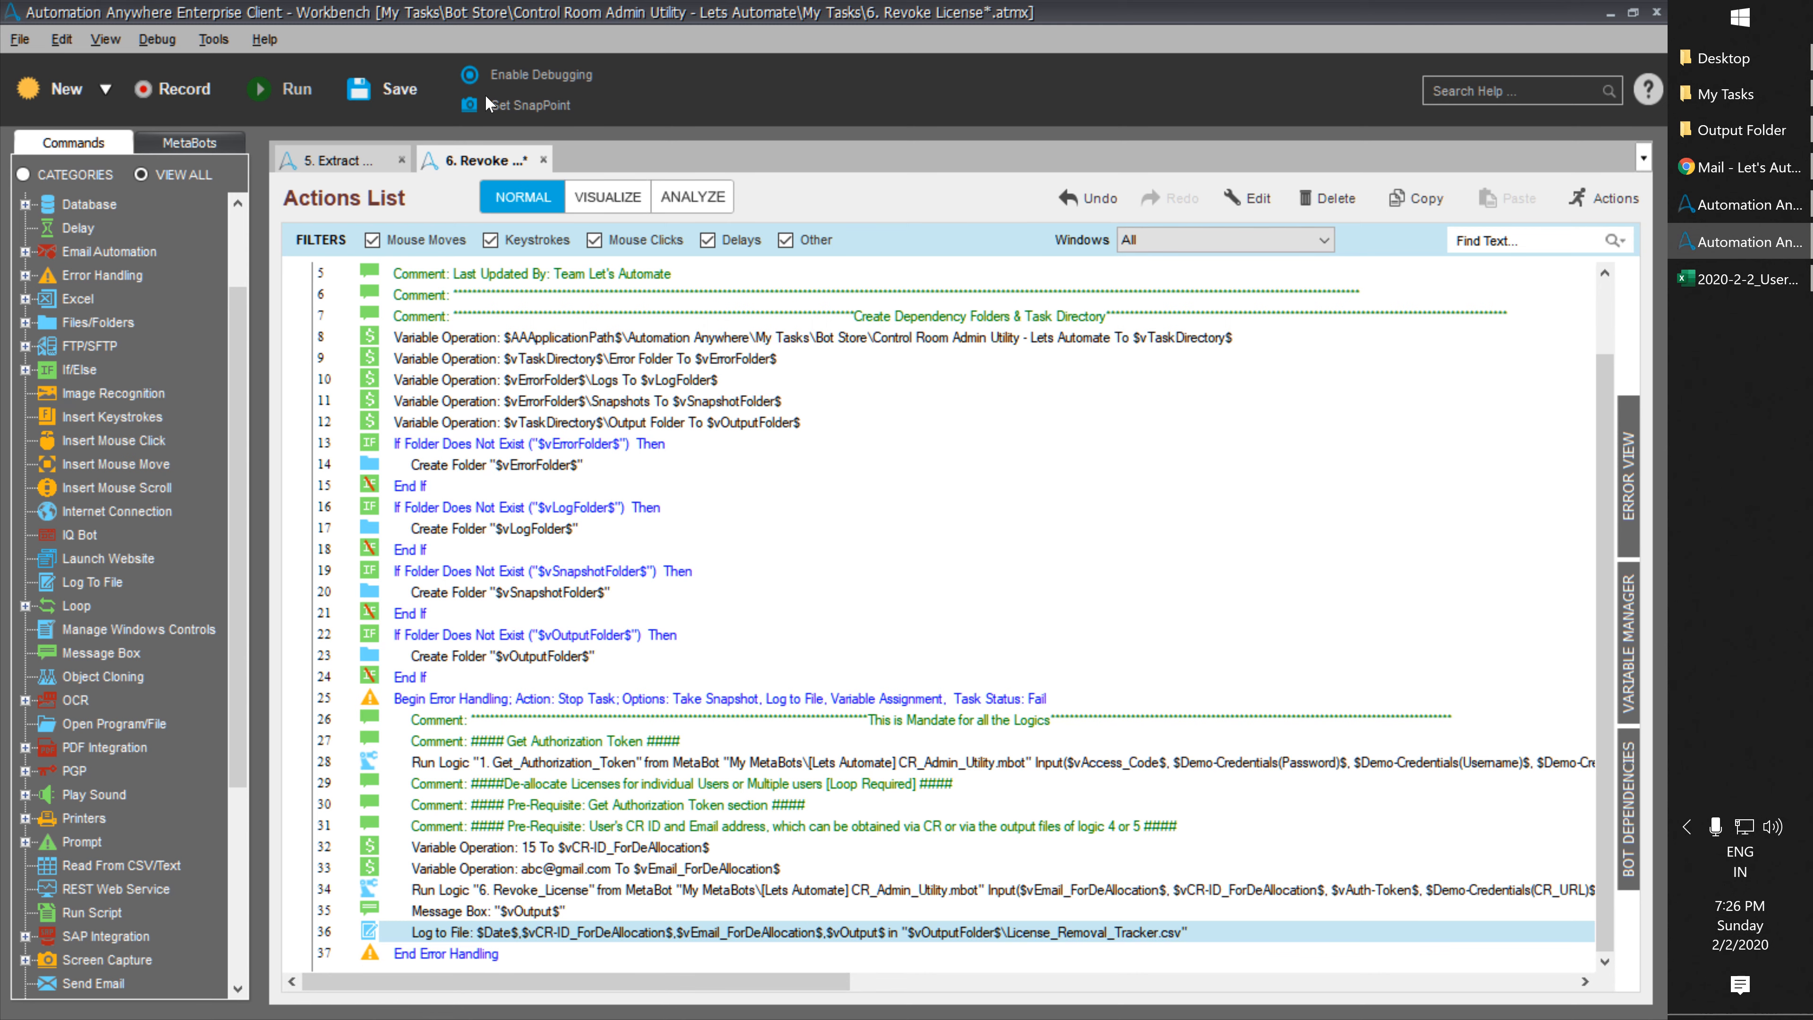
click(425, 97)
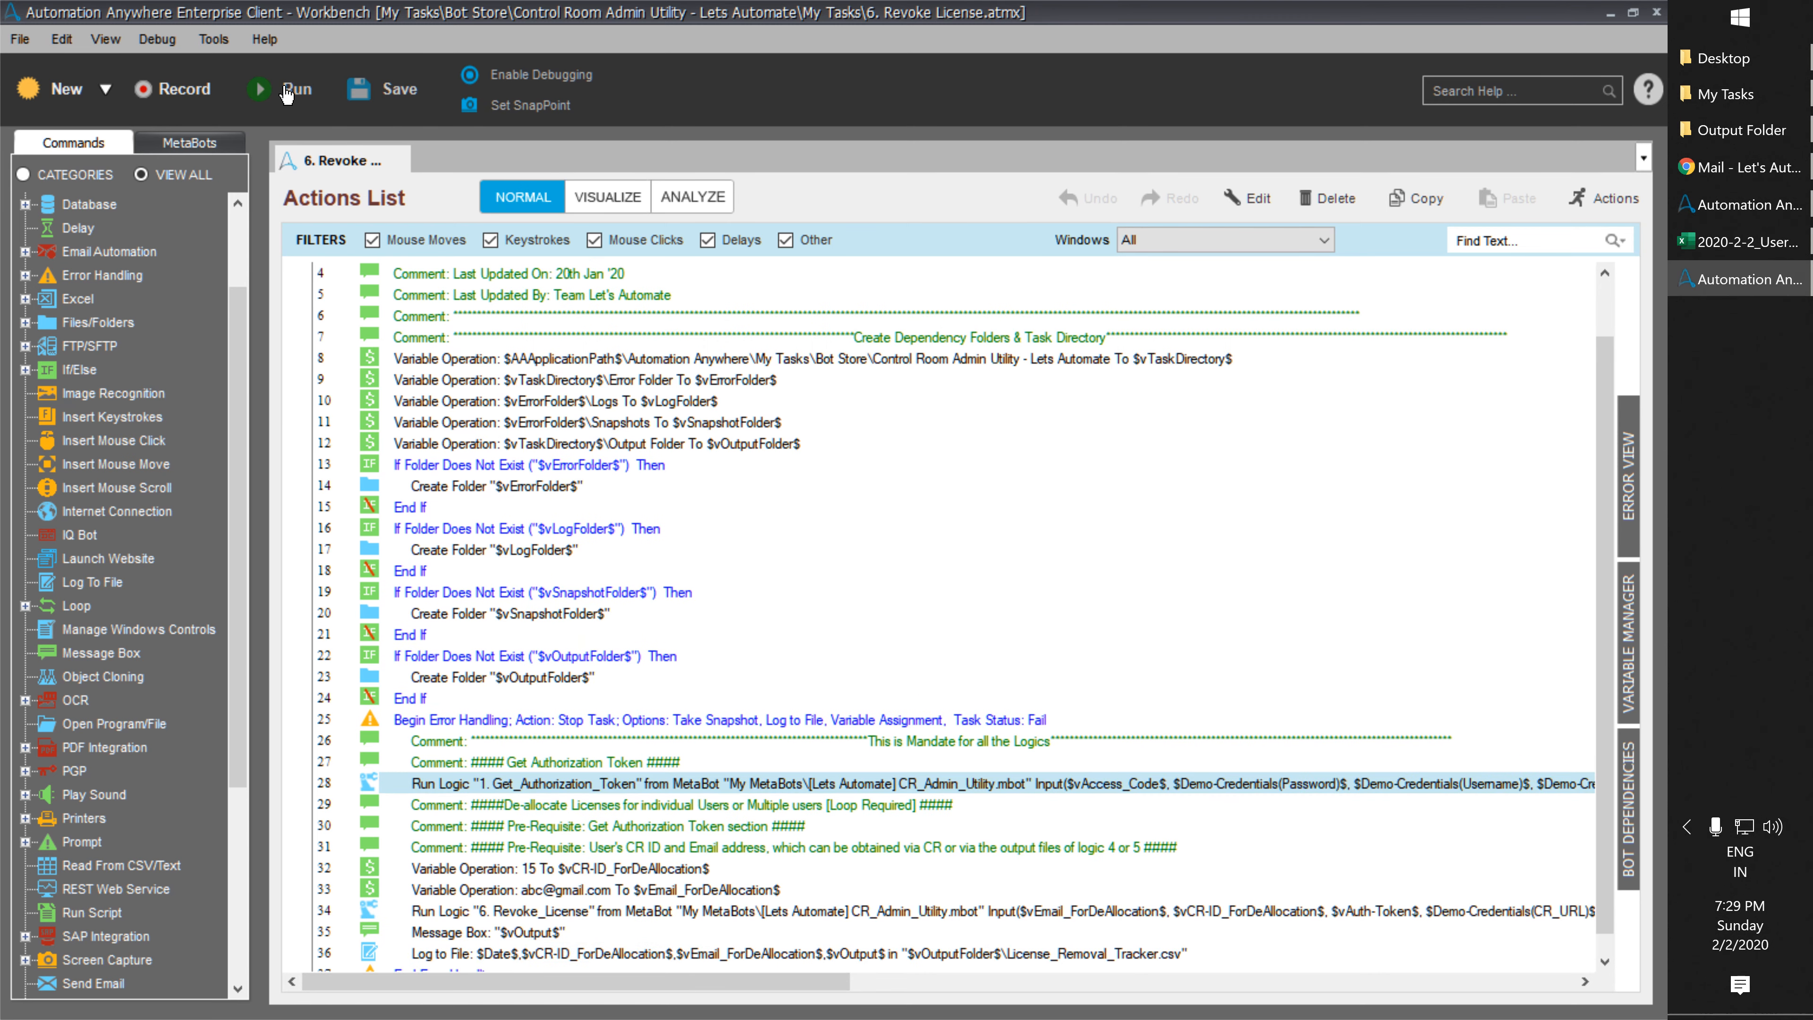
Run the Revoke License task and copy username user8 from cell B15.
click(284, 88)
click(1783, 244)
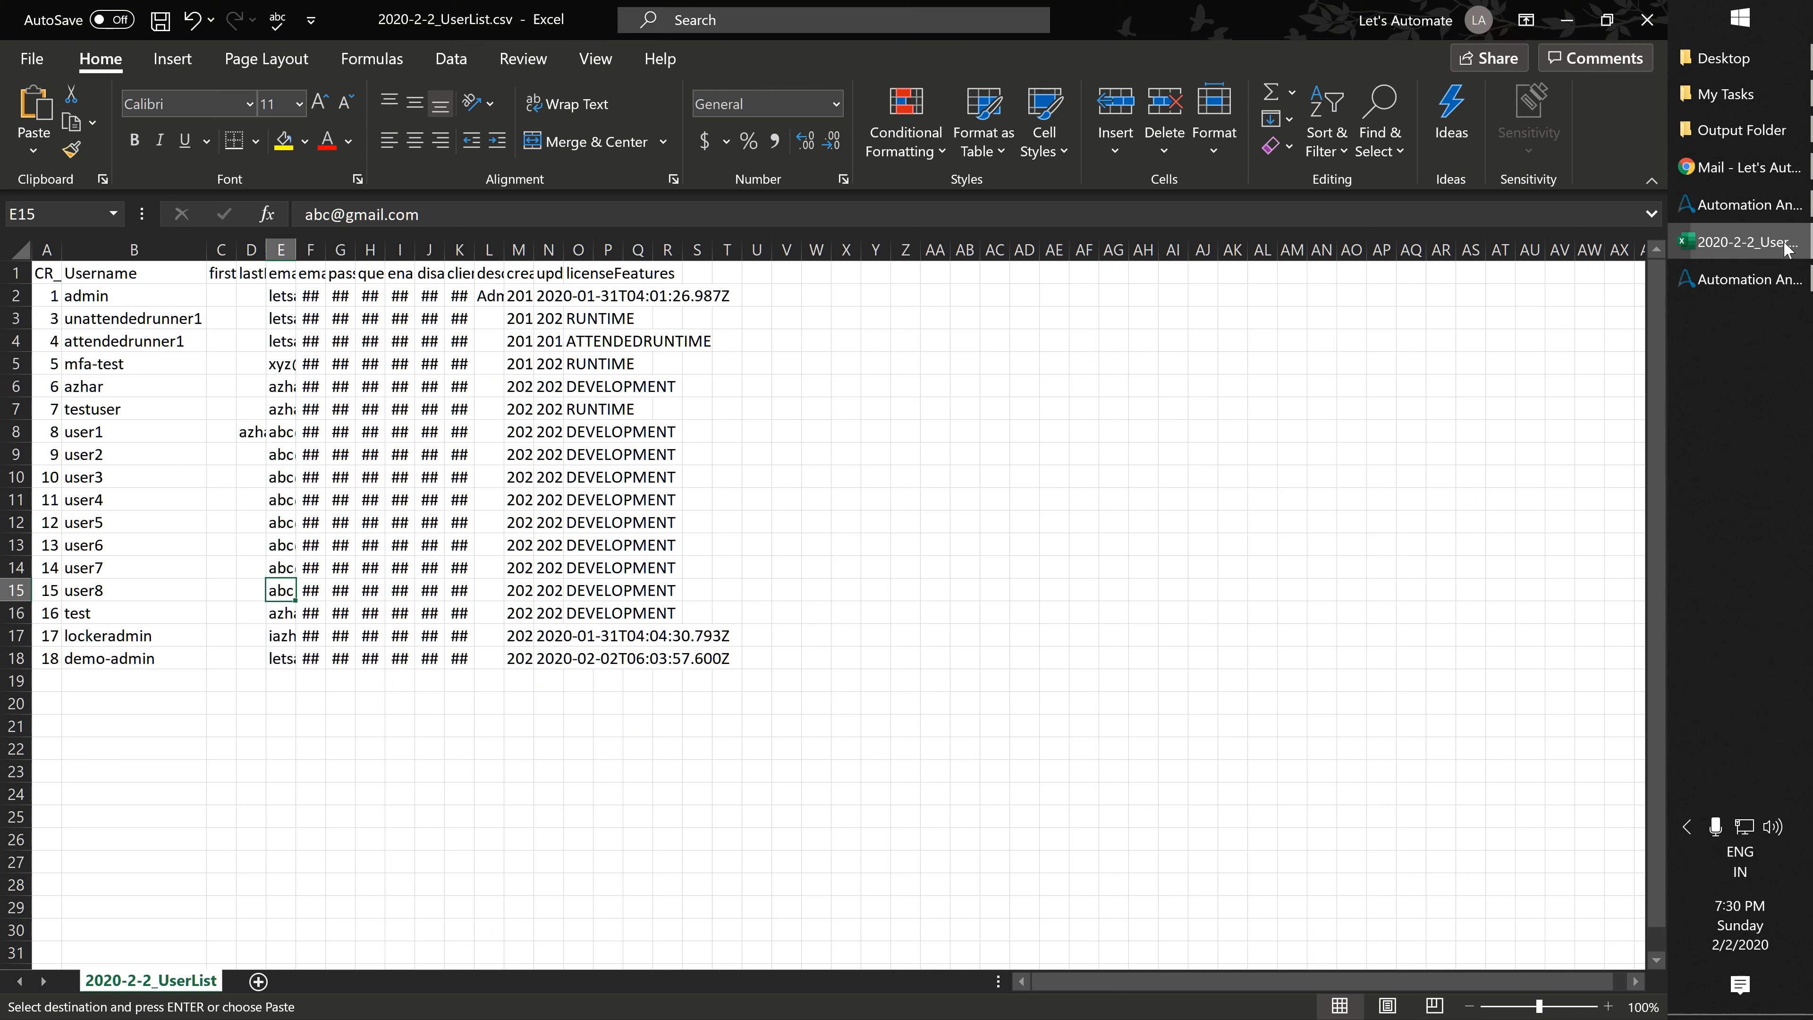
click(111, 598)
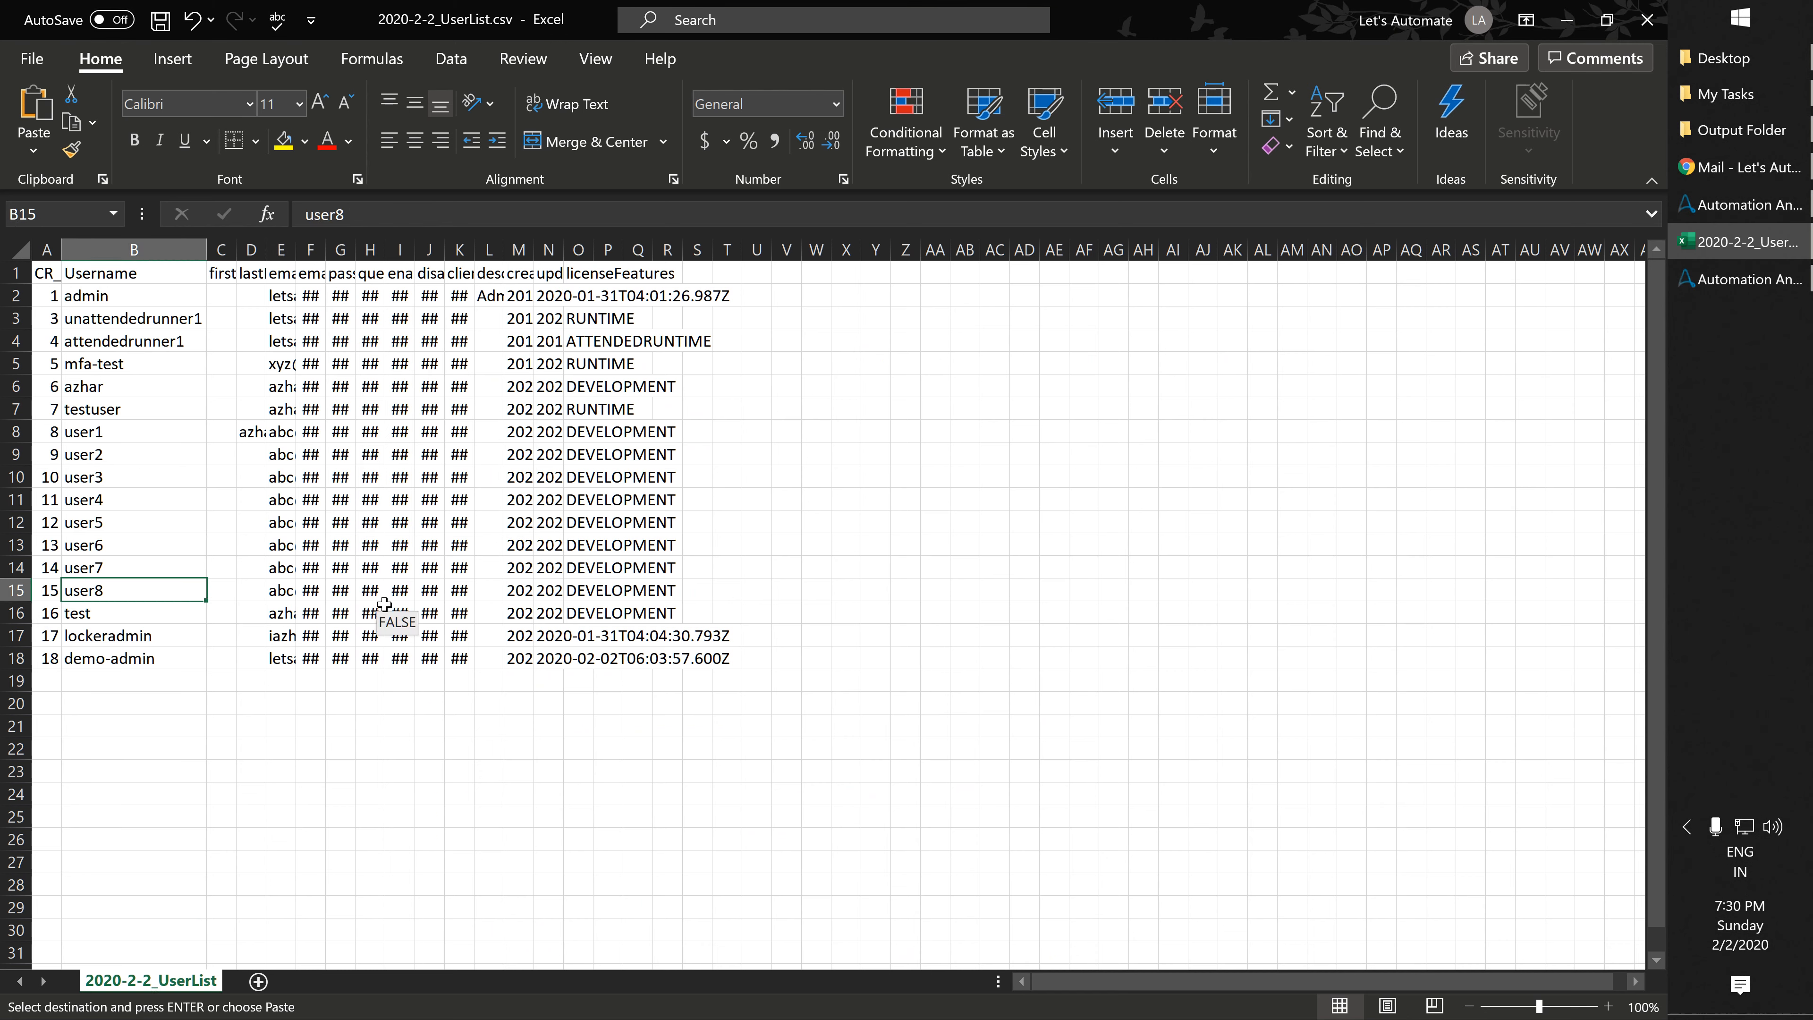
key(ctrl+c)
Bring up the Control Room dashboard in the browser.
click(1745, 167)
click(279, 20)
click(835, 637)
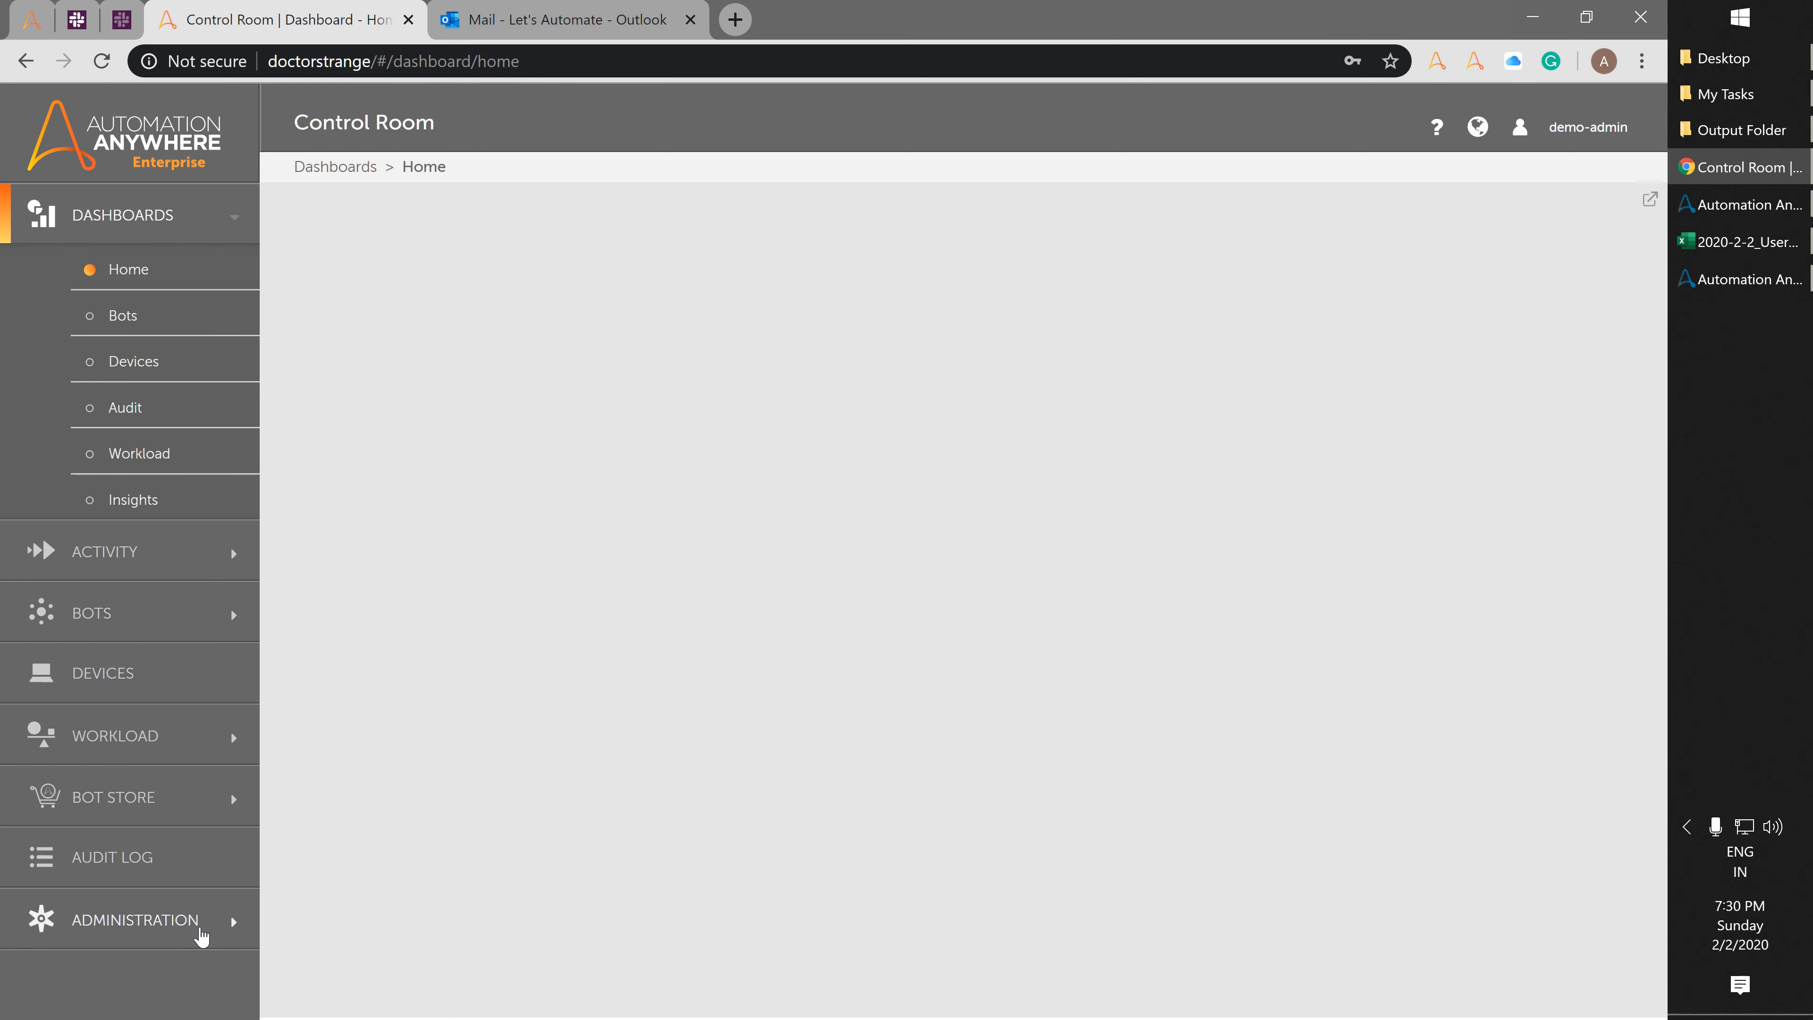
Filter Control Room users to user8, confirm its device license is None, then return to Workbench My Tasks.
click(198, 929)
click(143, 1002)
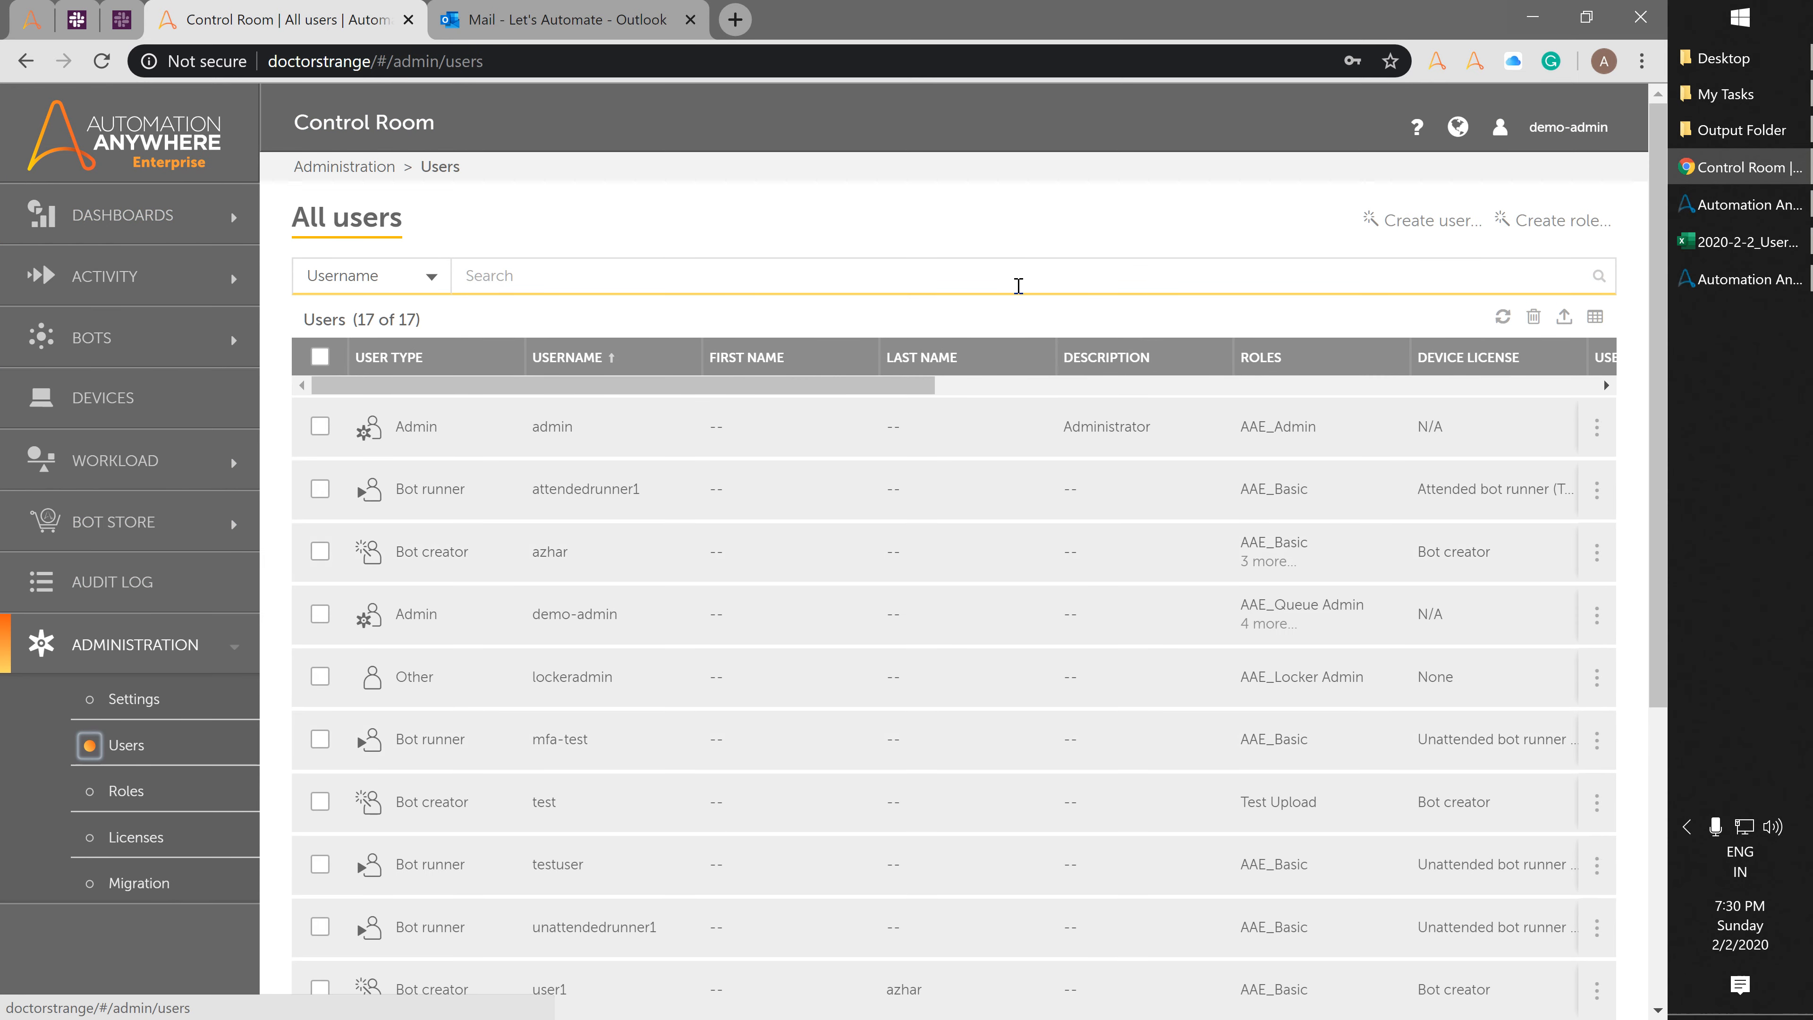
click(1025, 278)
text(user8)
key(Return)
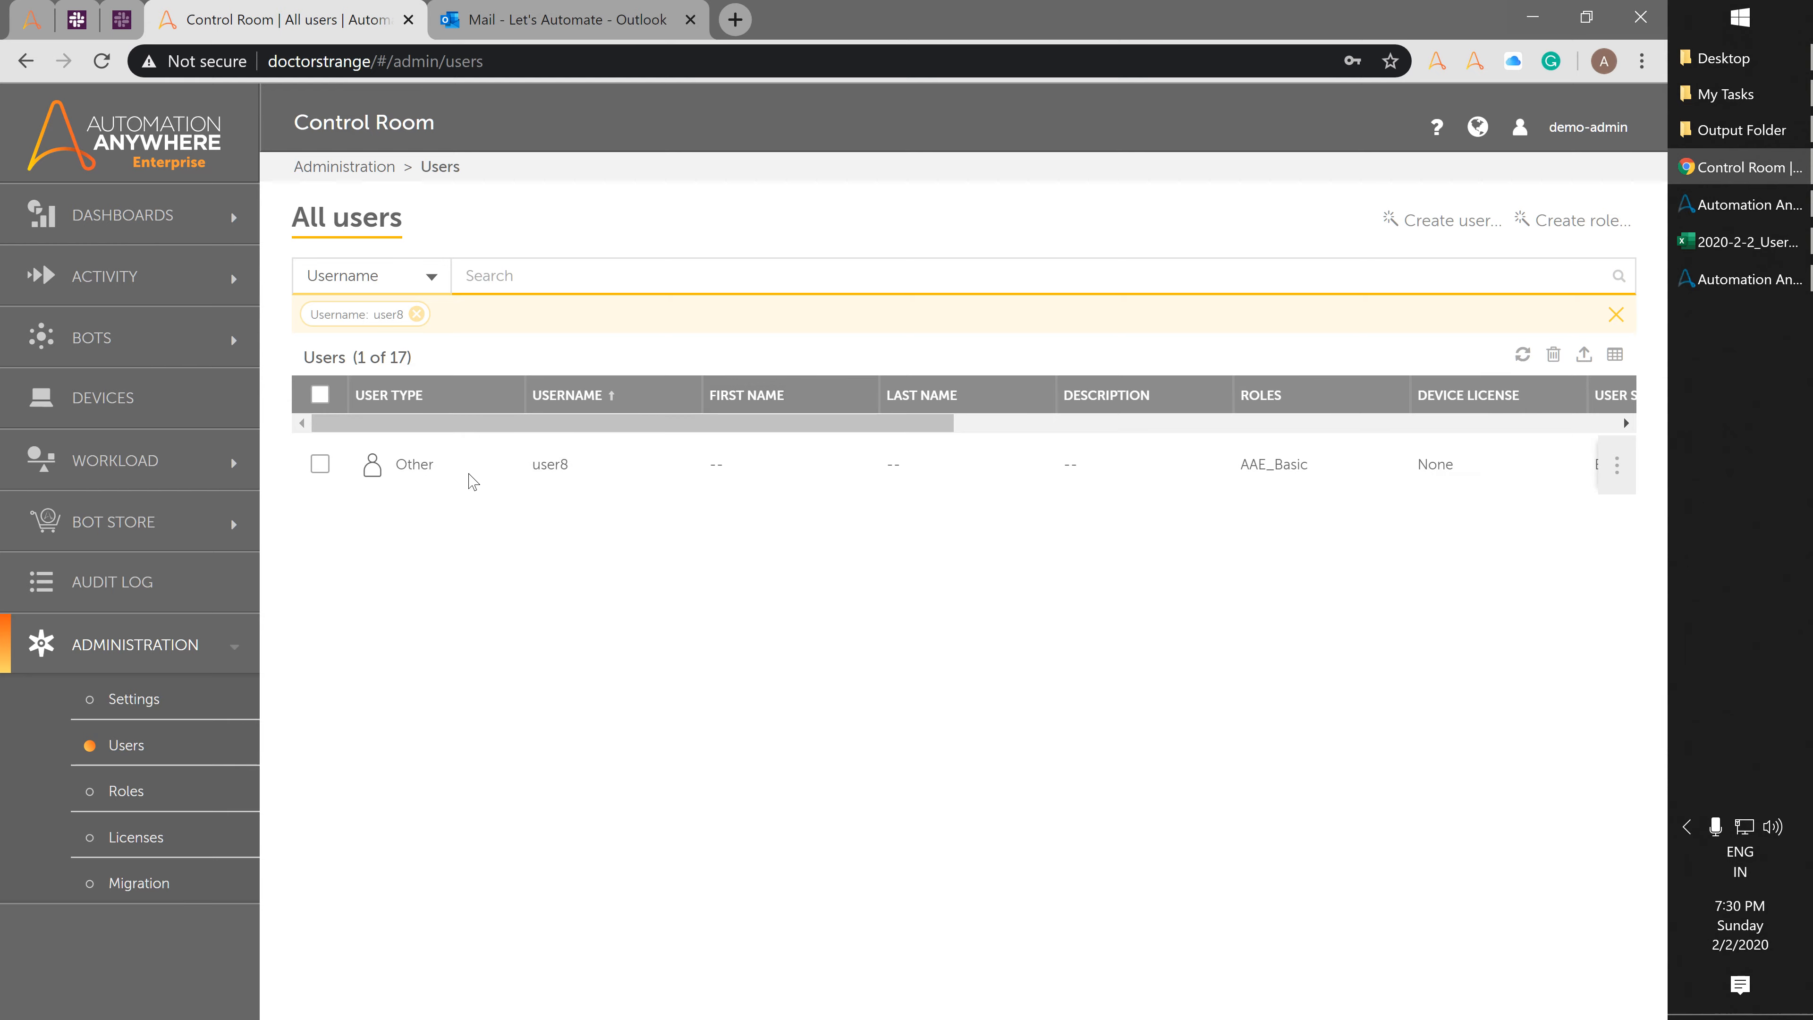
double_click(408, 463)
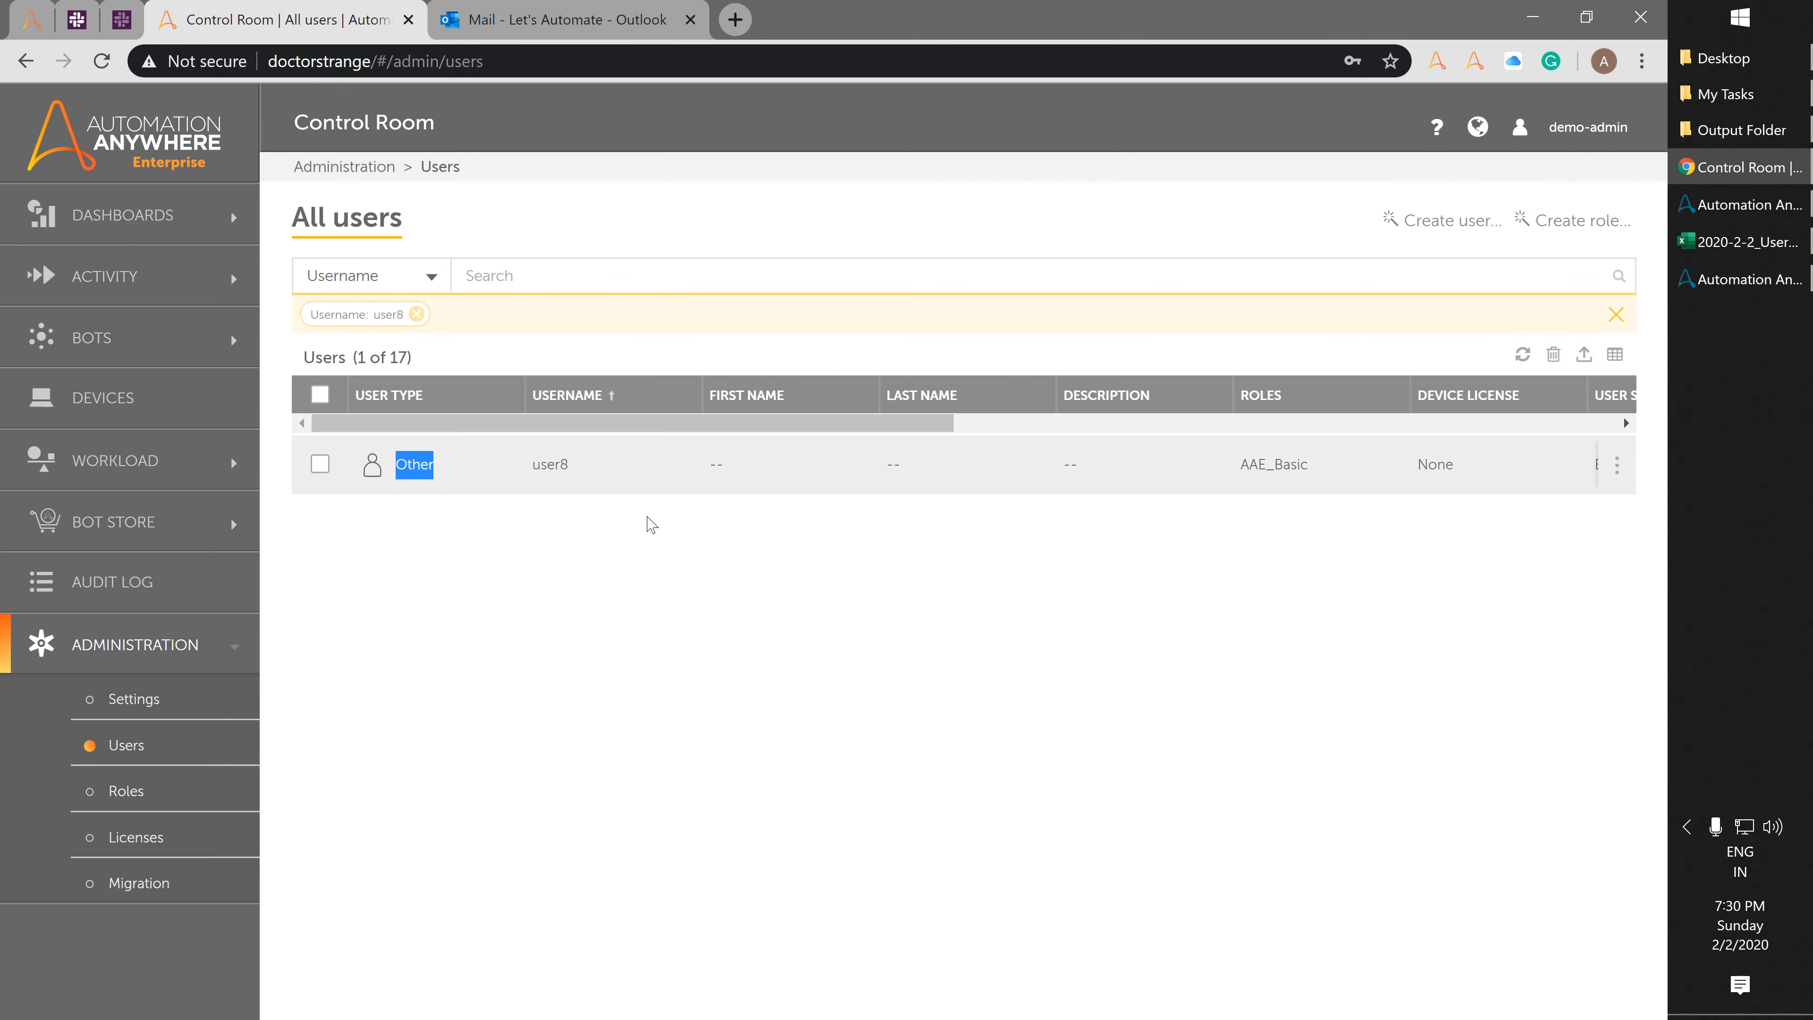
click(1534, 22)
click(1726, 93)
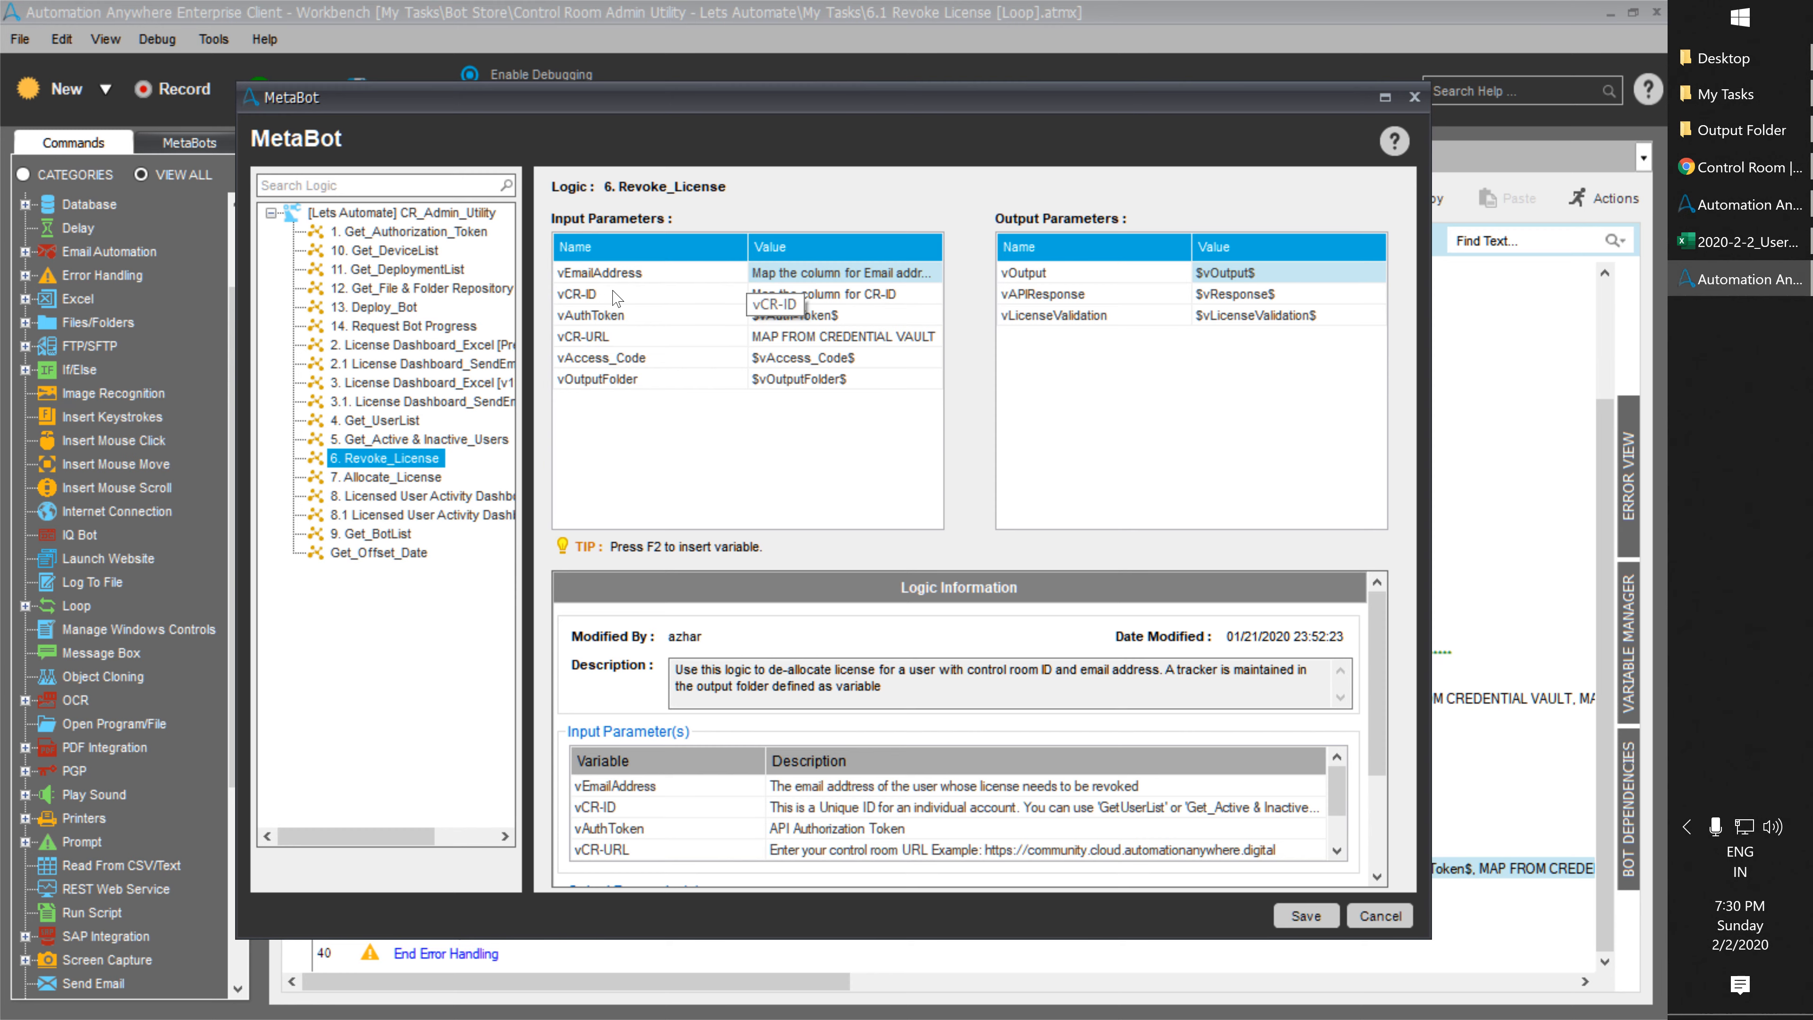
Close 6.1 Revoke License [Loop] without changes and open the 7. Allocate License task.
click(1402, 922)
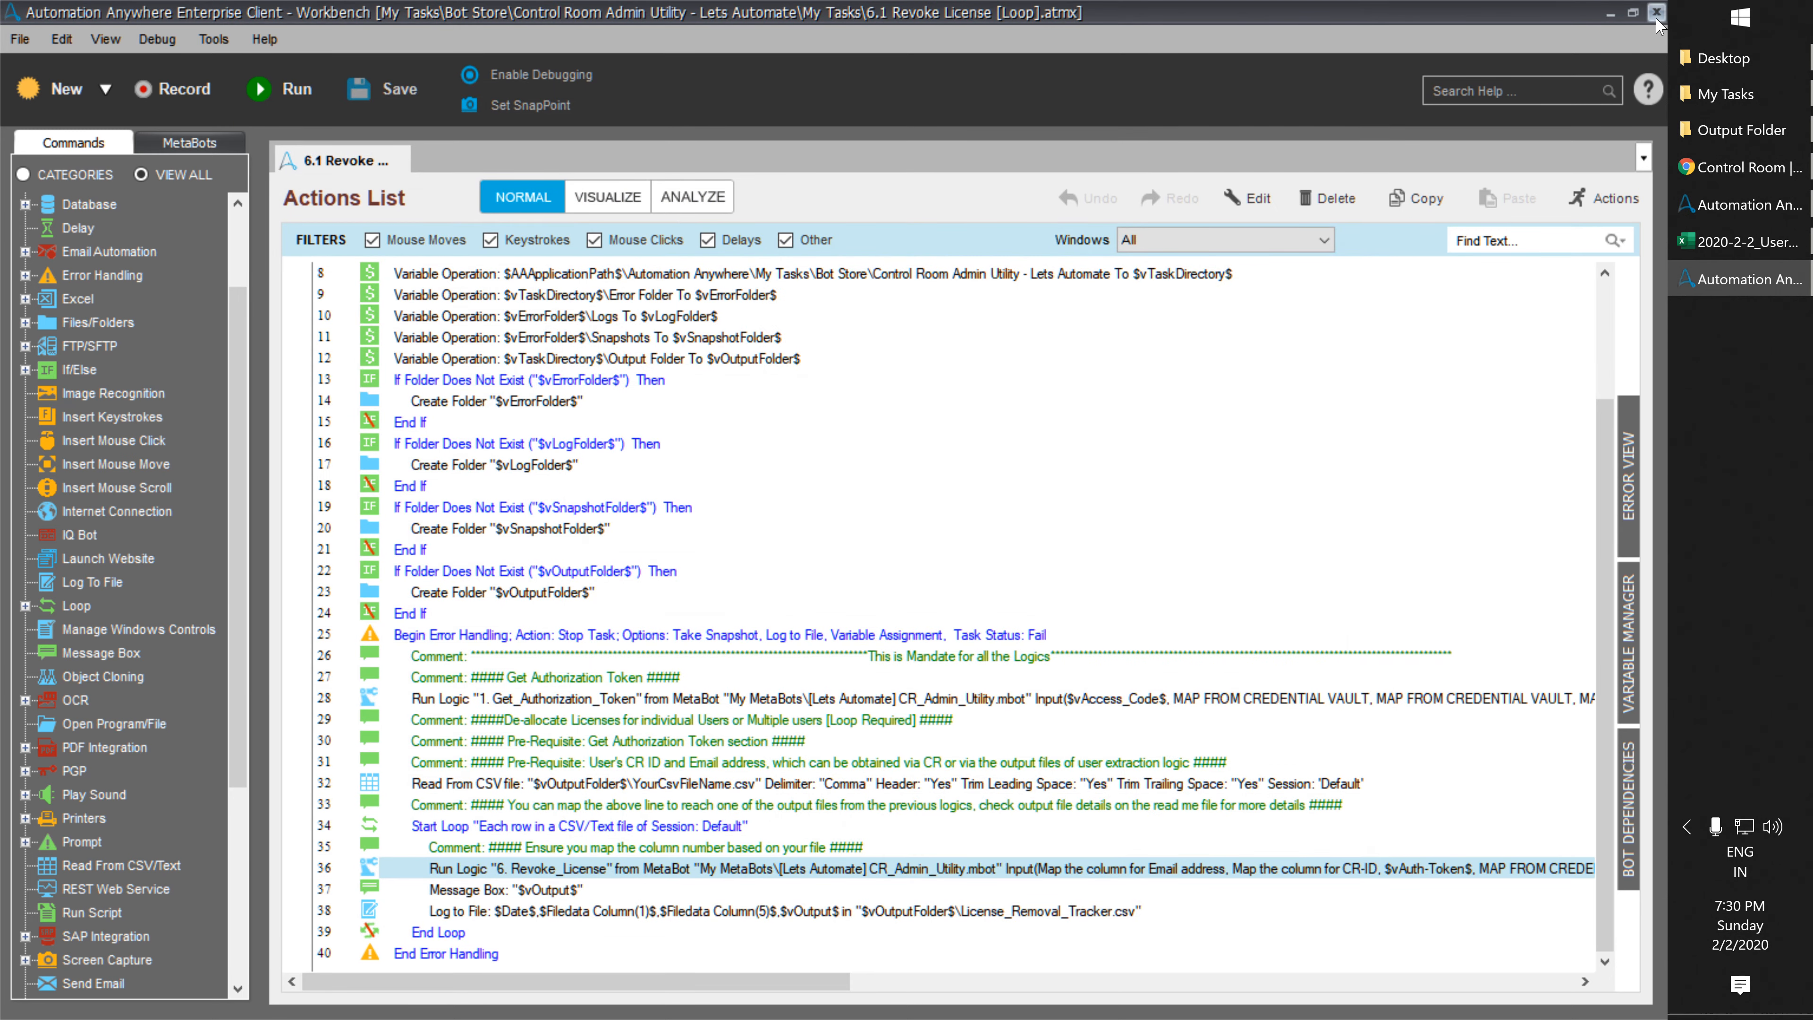
click(1656, 17)
click(1739, 167)
click(1754, 167)
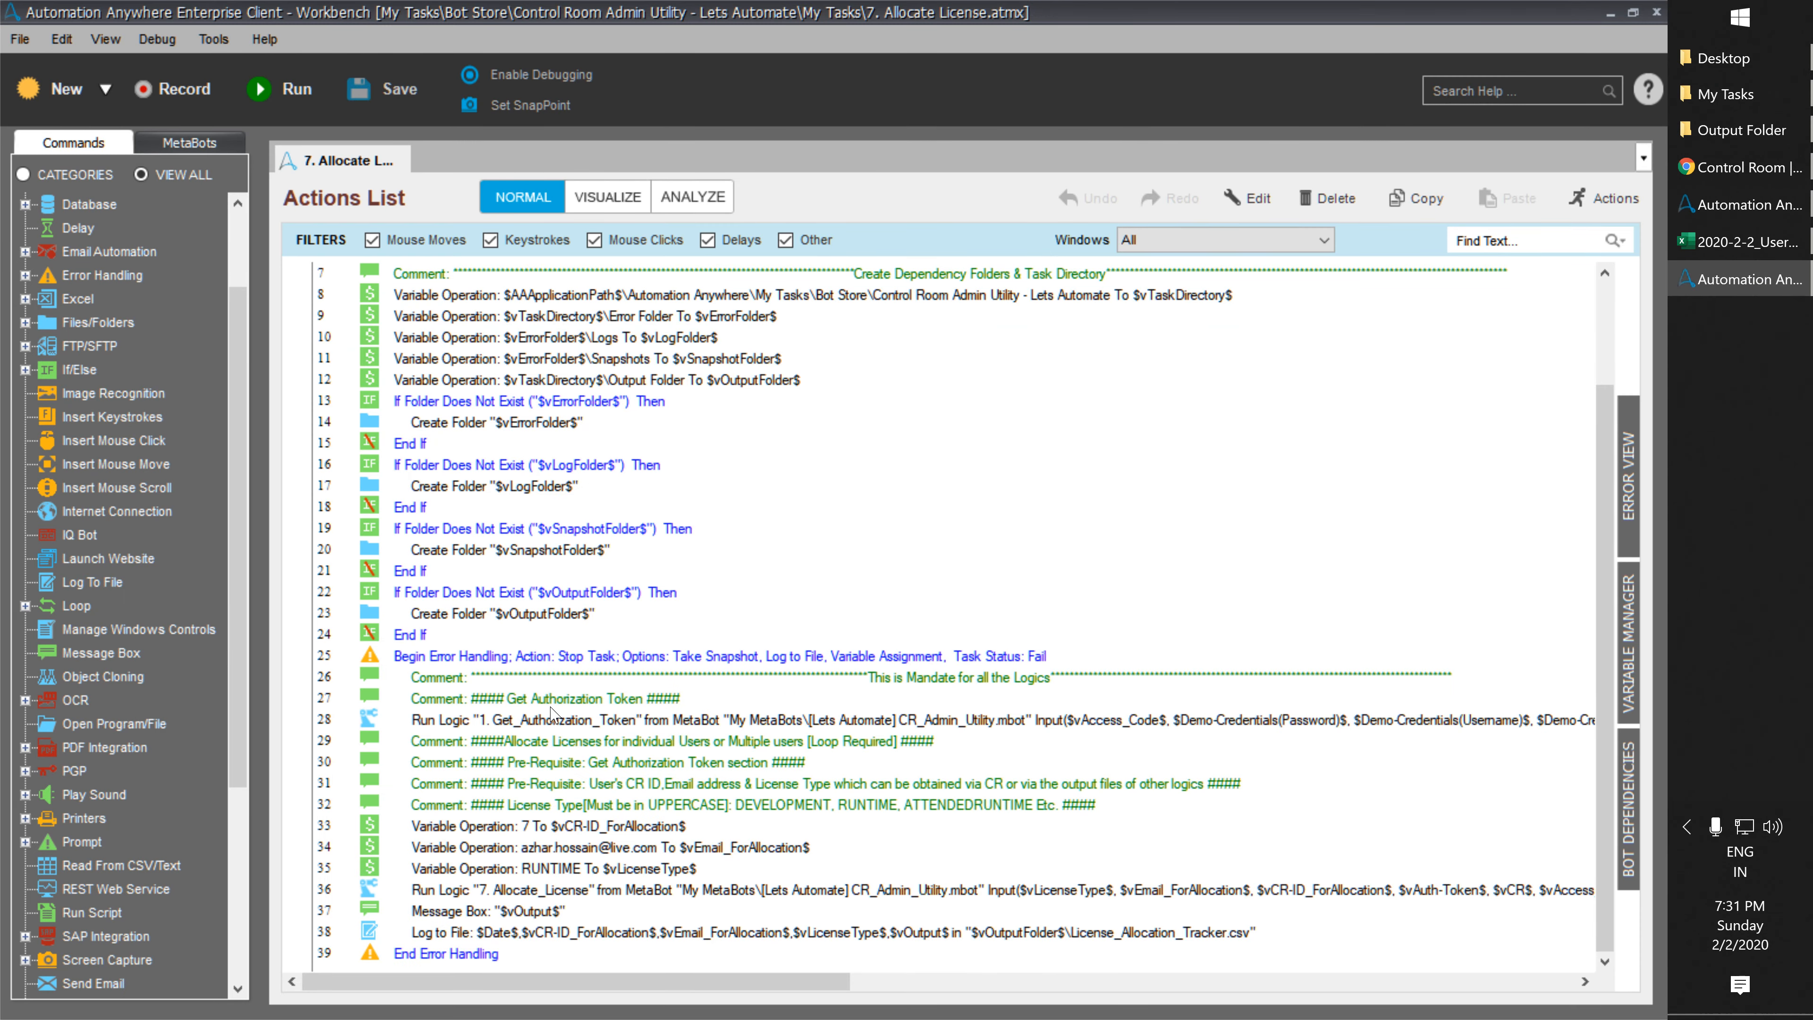
Change the CR ID assignment on line 33 to 15.
double_click(620, 828)
drag(814, 505, 764, 503)
text(15)
click(1052, 712)
double_click(657, 847)
Replace the email value on line 34 with the user's e-mail address.
drag(960, 510, 495, 457)
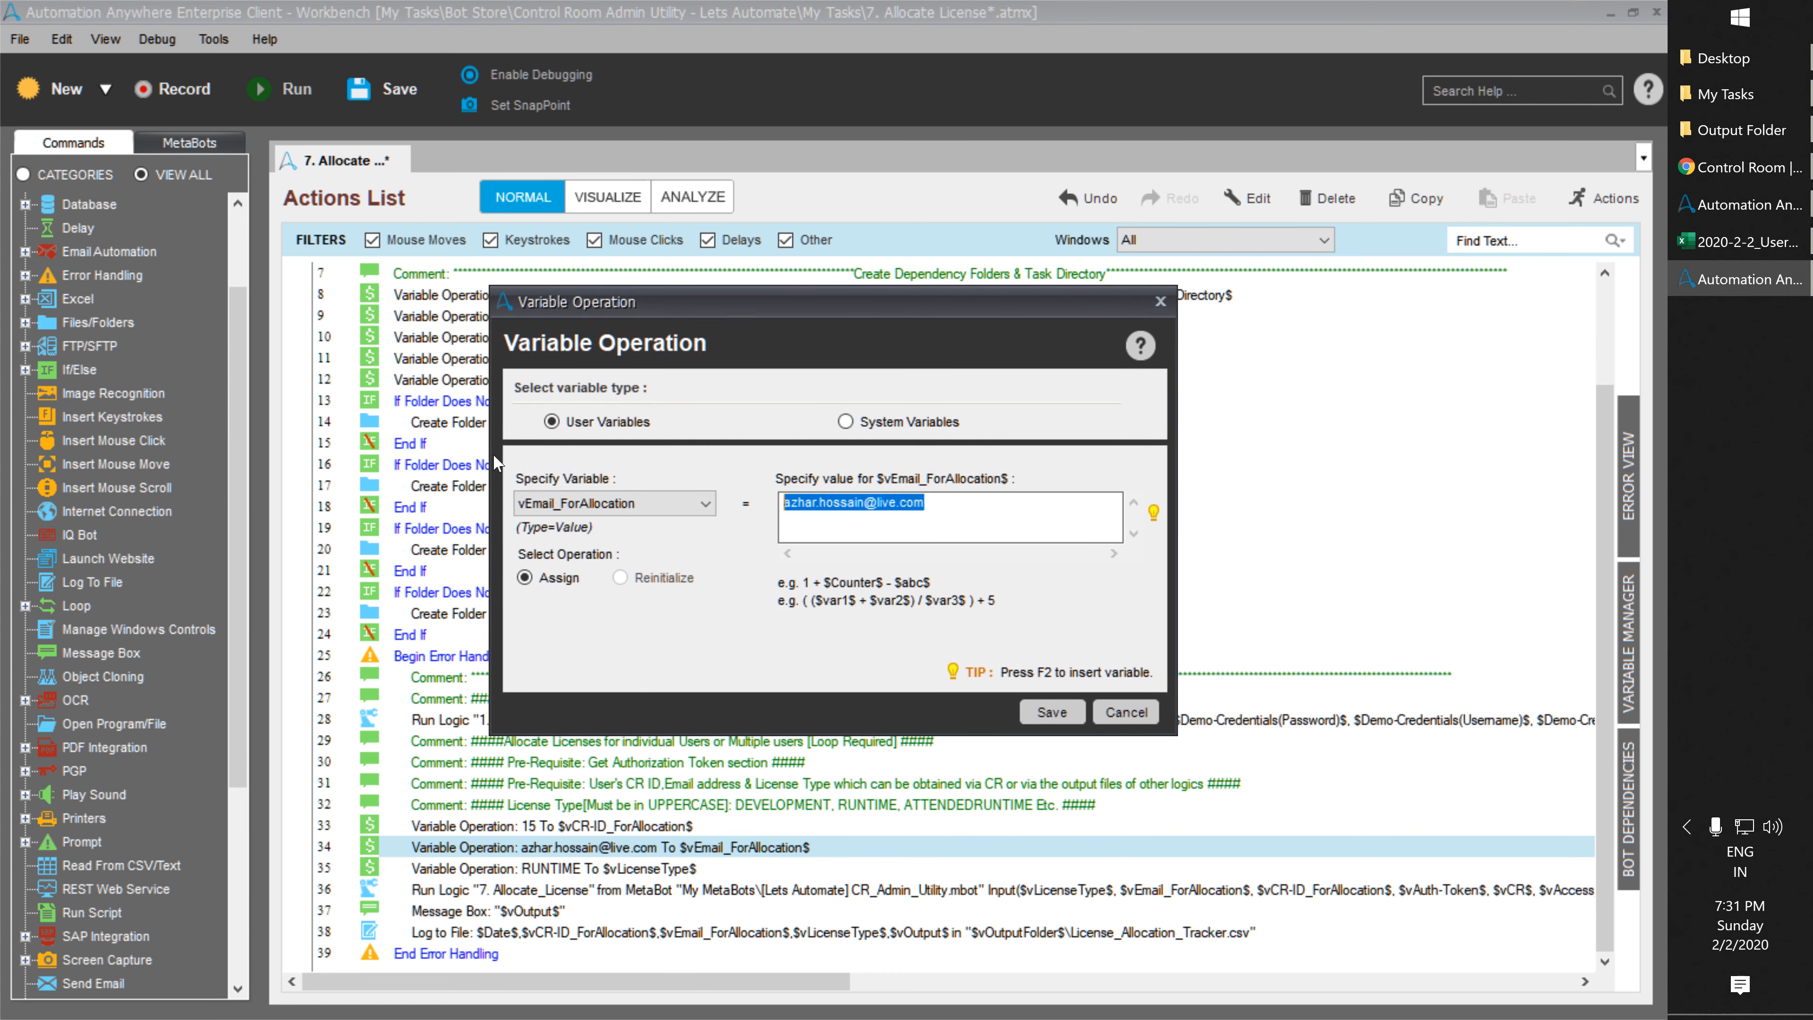
key(ctrl+v)
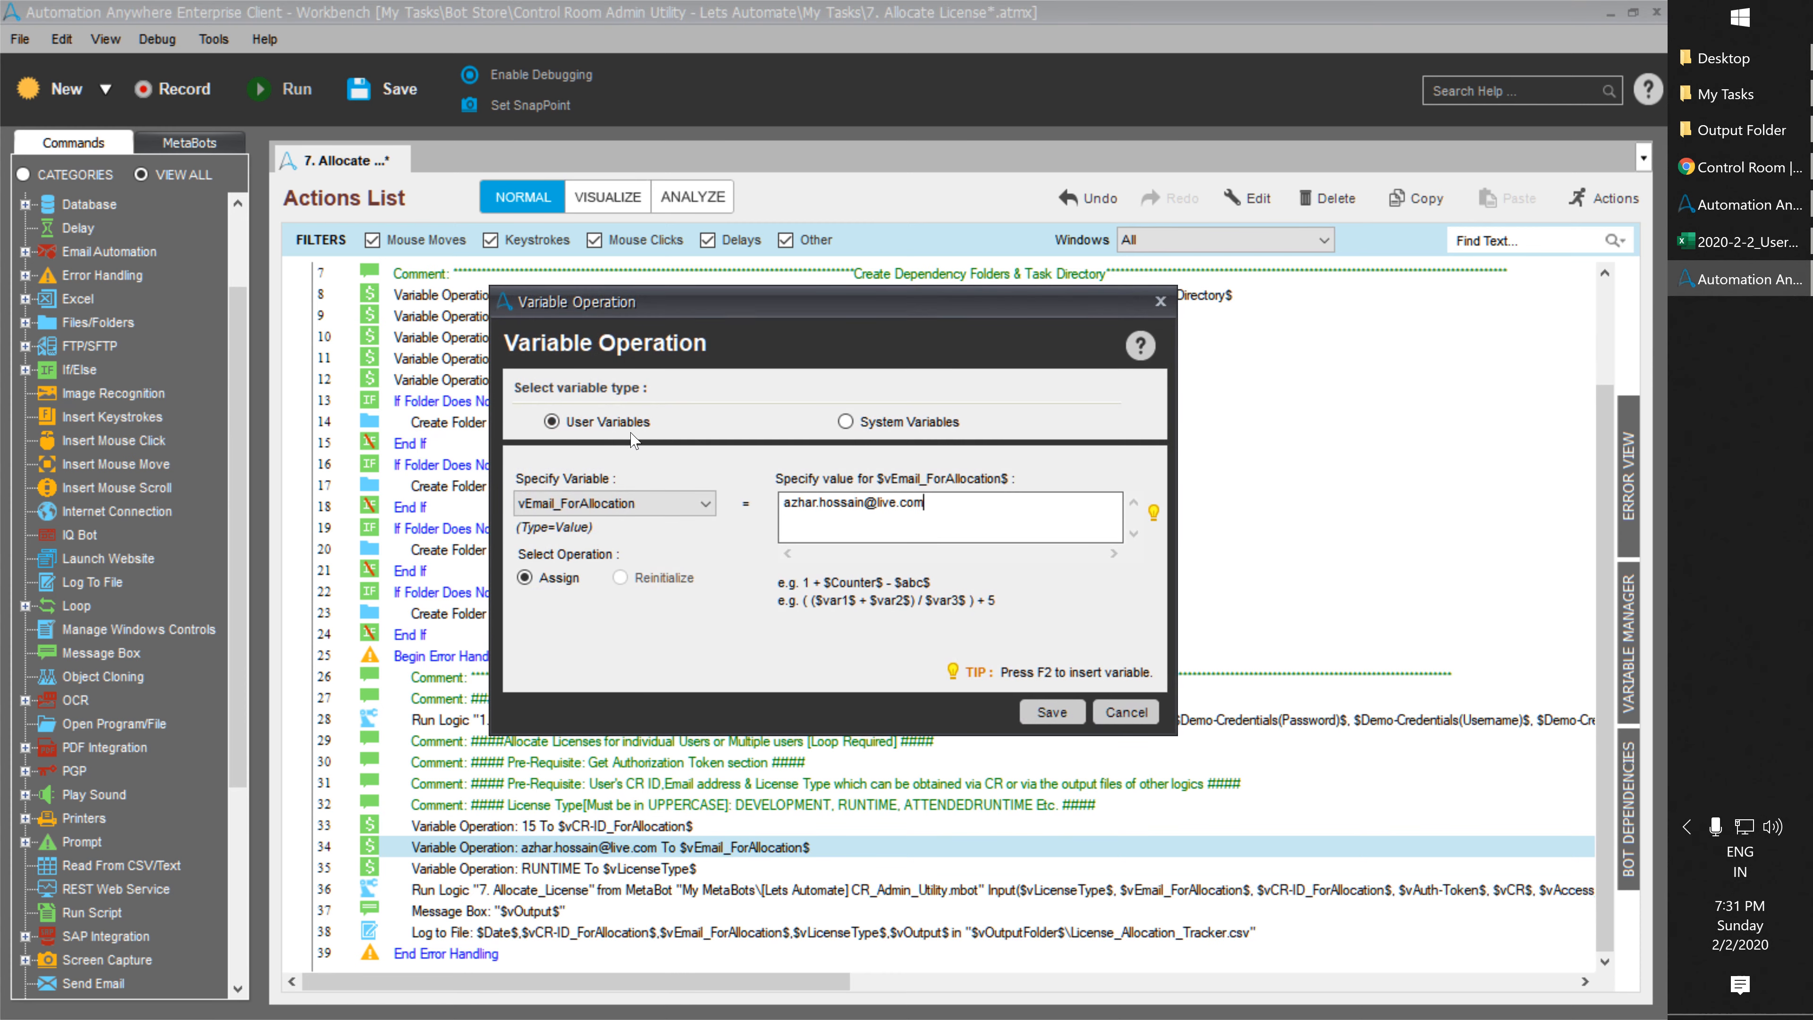
key(ctrl+a)
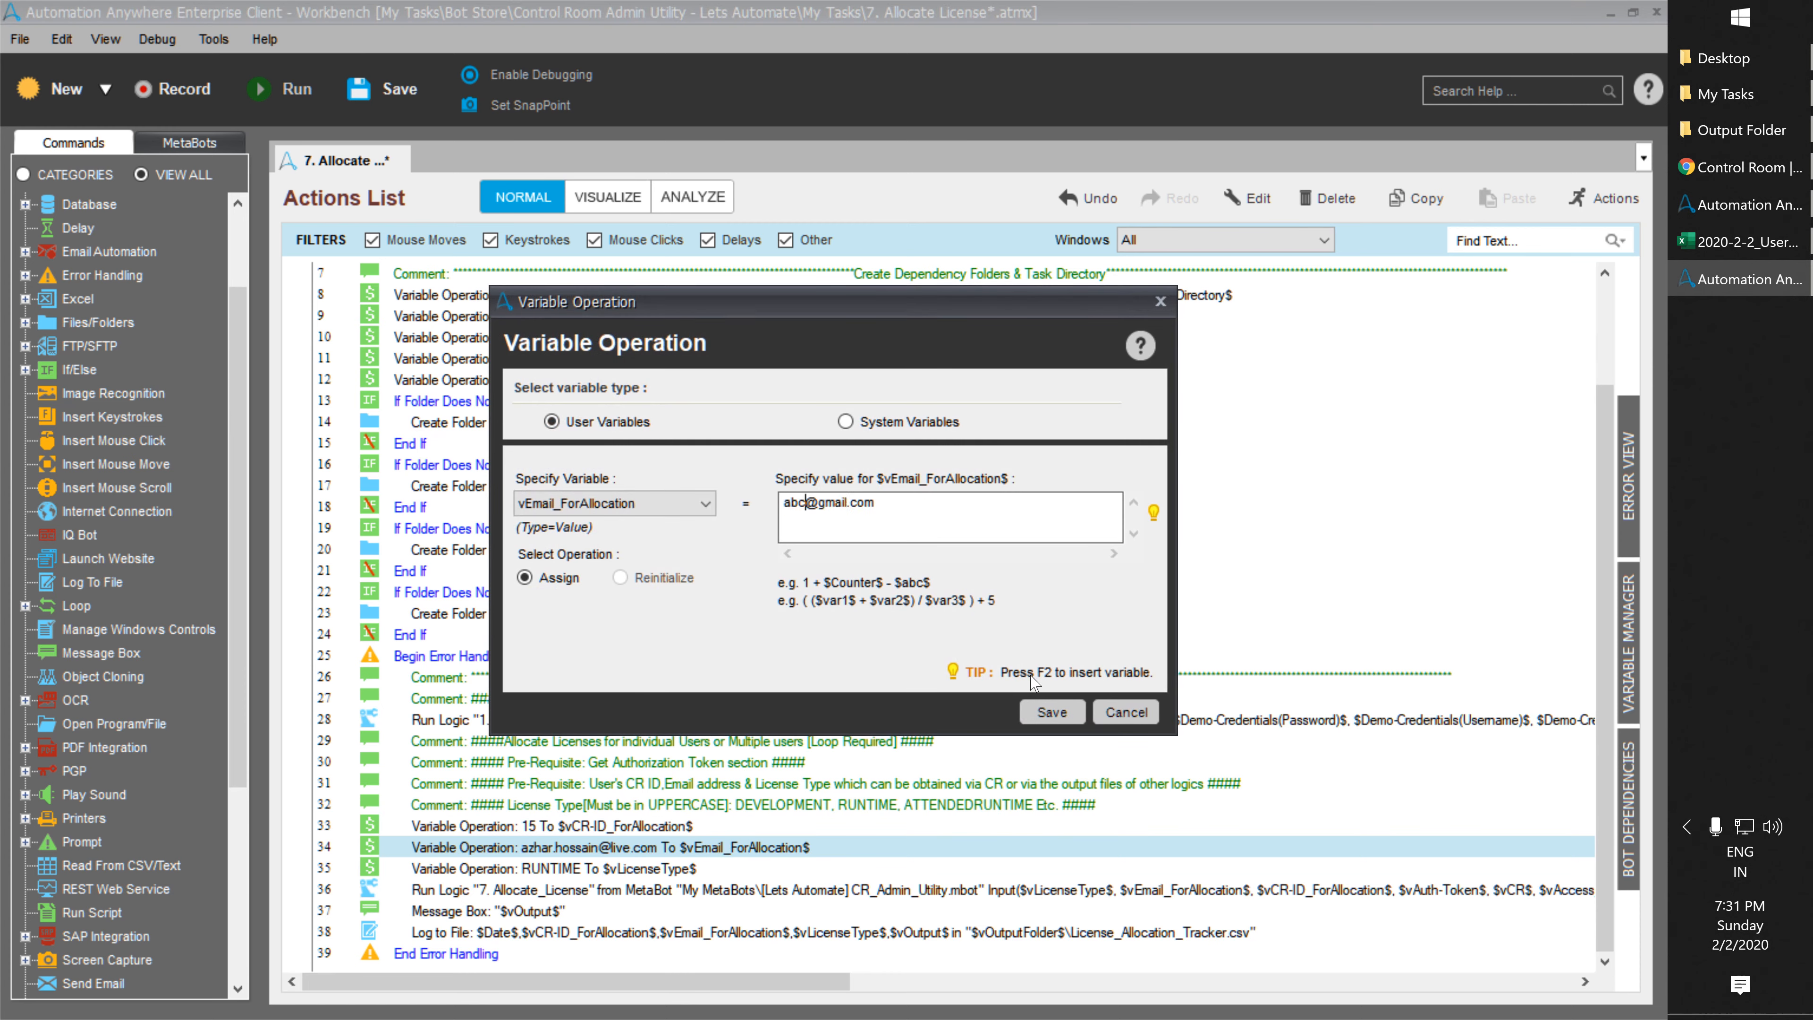
click(1053, 706)
In the Allocate_License step, clear the vCR-URL input and bring up the insertable variables.
double_click(703, 890)
click(828, 363)
key(BackSpace)
key(F2)
key(Down)
key(Down)
Set vCR-URL to the Demo-Credentials locker's CR_URL attribute and save the Allocate_License step.
key(Return)
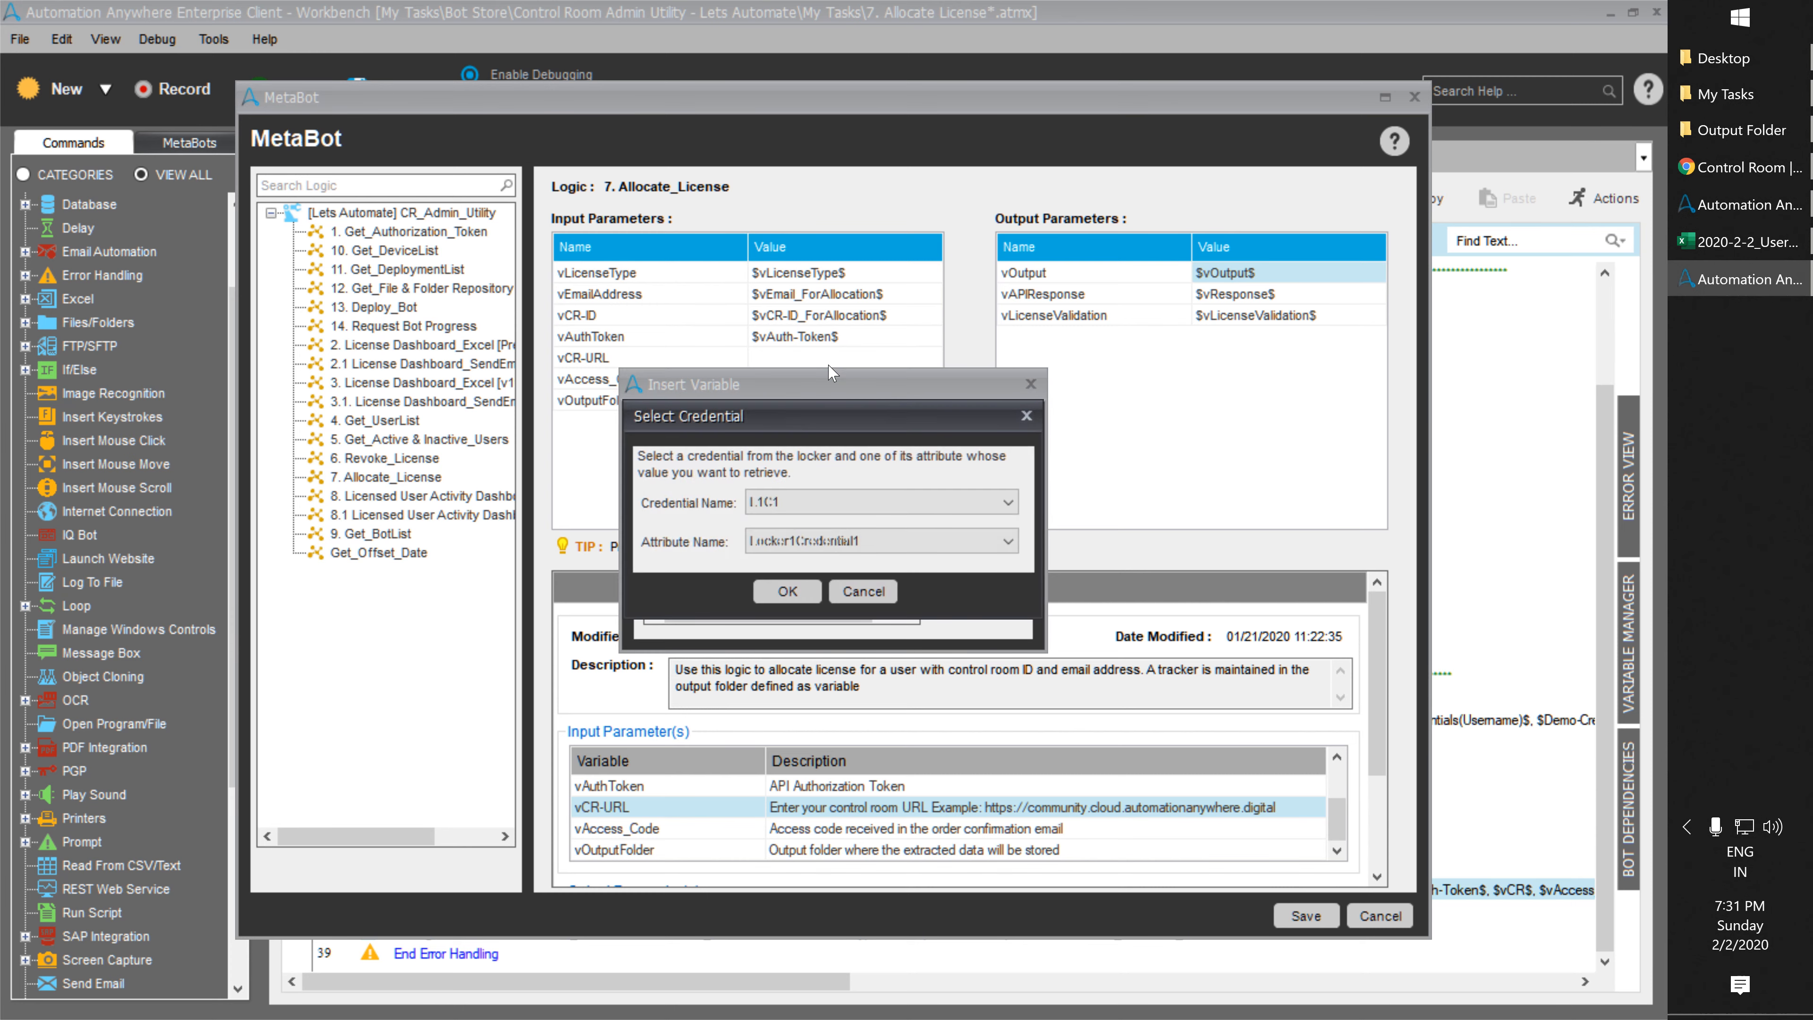
click(837, 597)
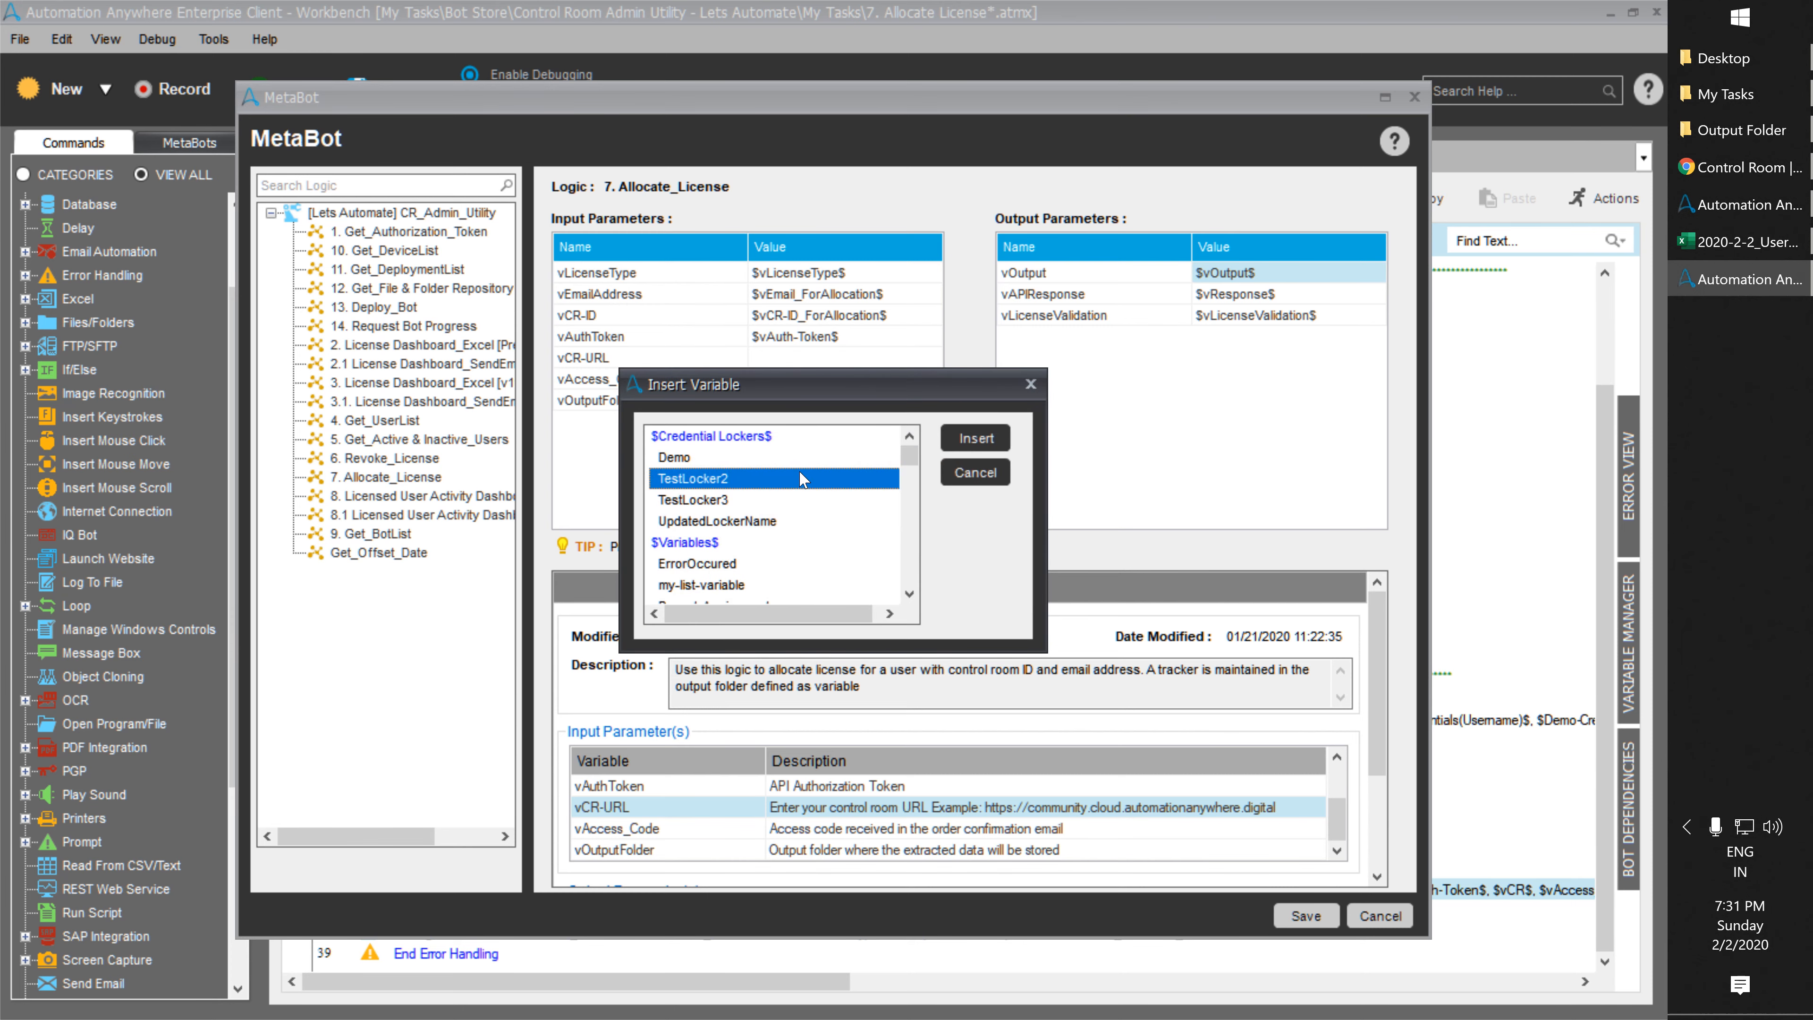
double_click(721, 474)
click(823, 540)
click(792, 601)
click(788, 591)
click(1307, 916)
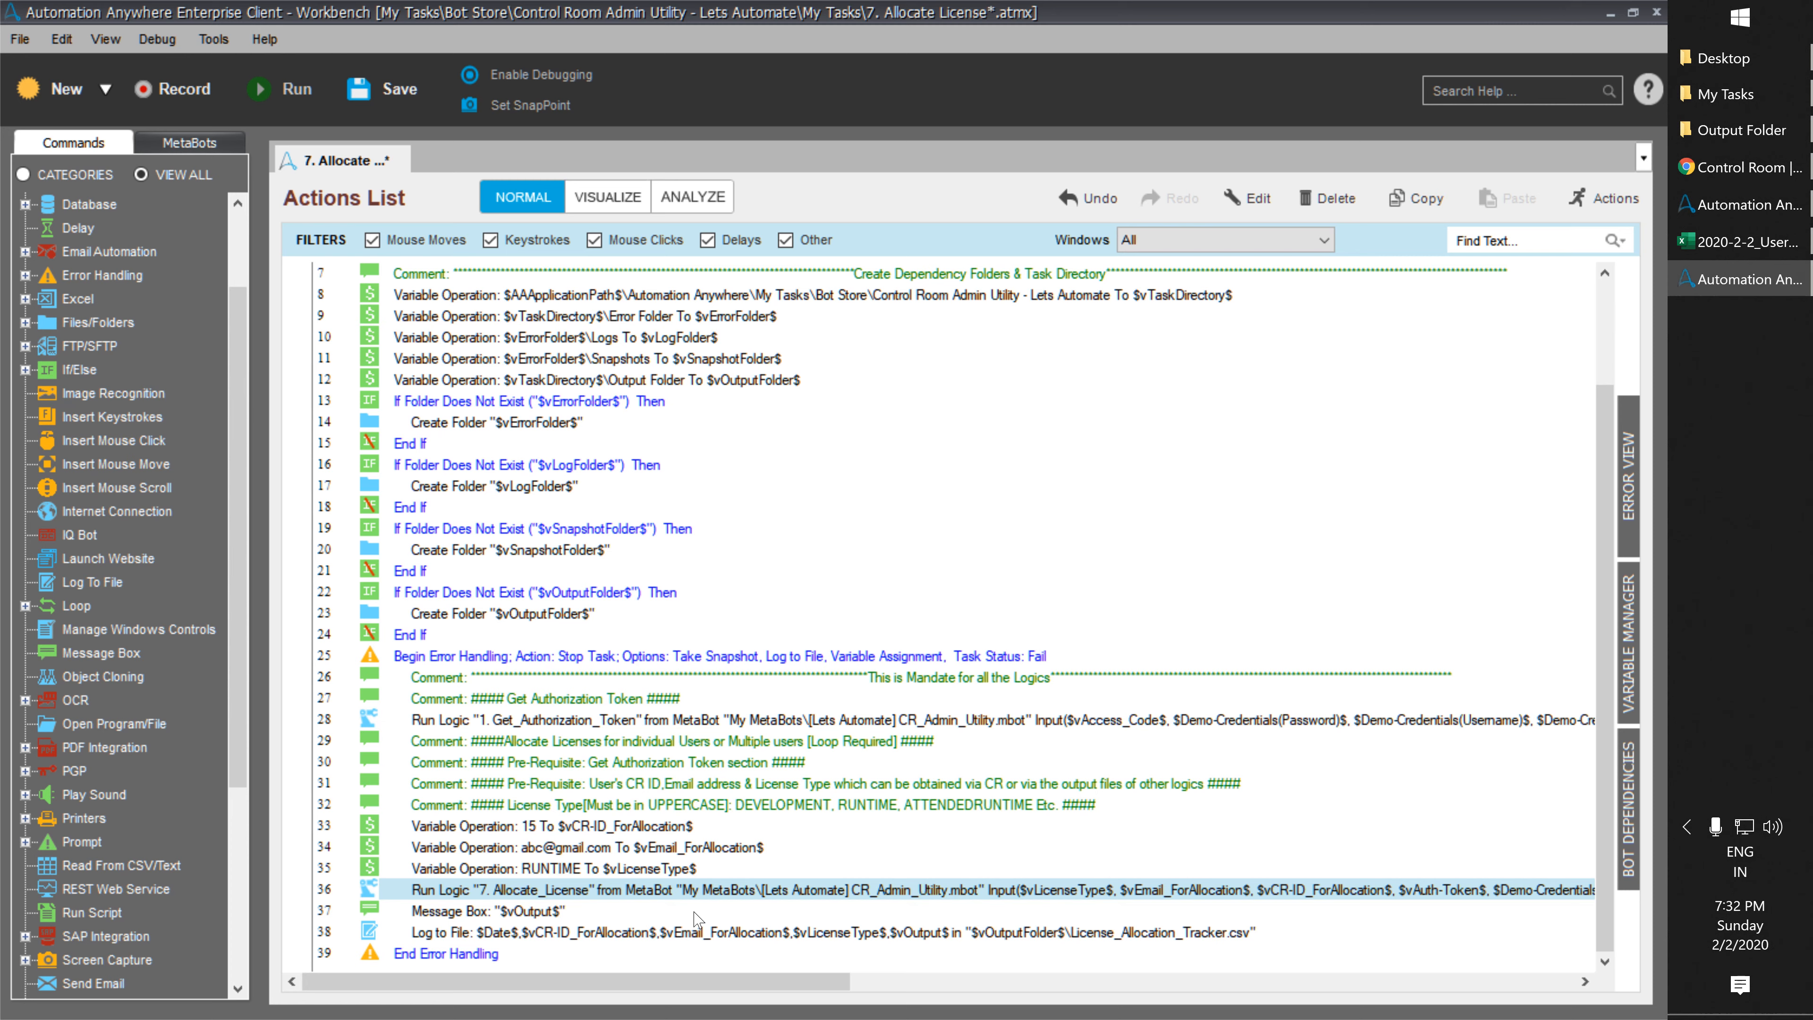
click(687, 932)
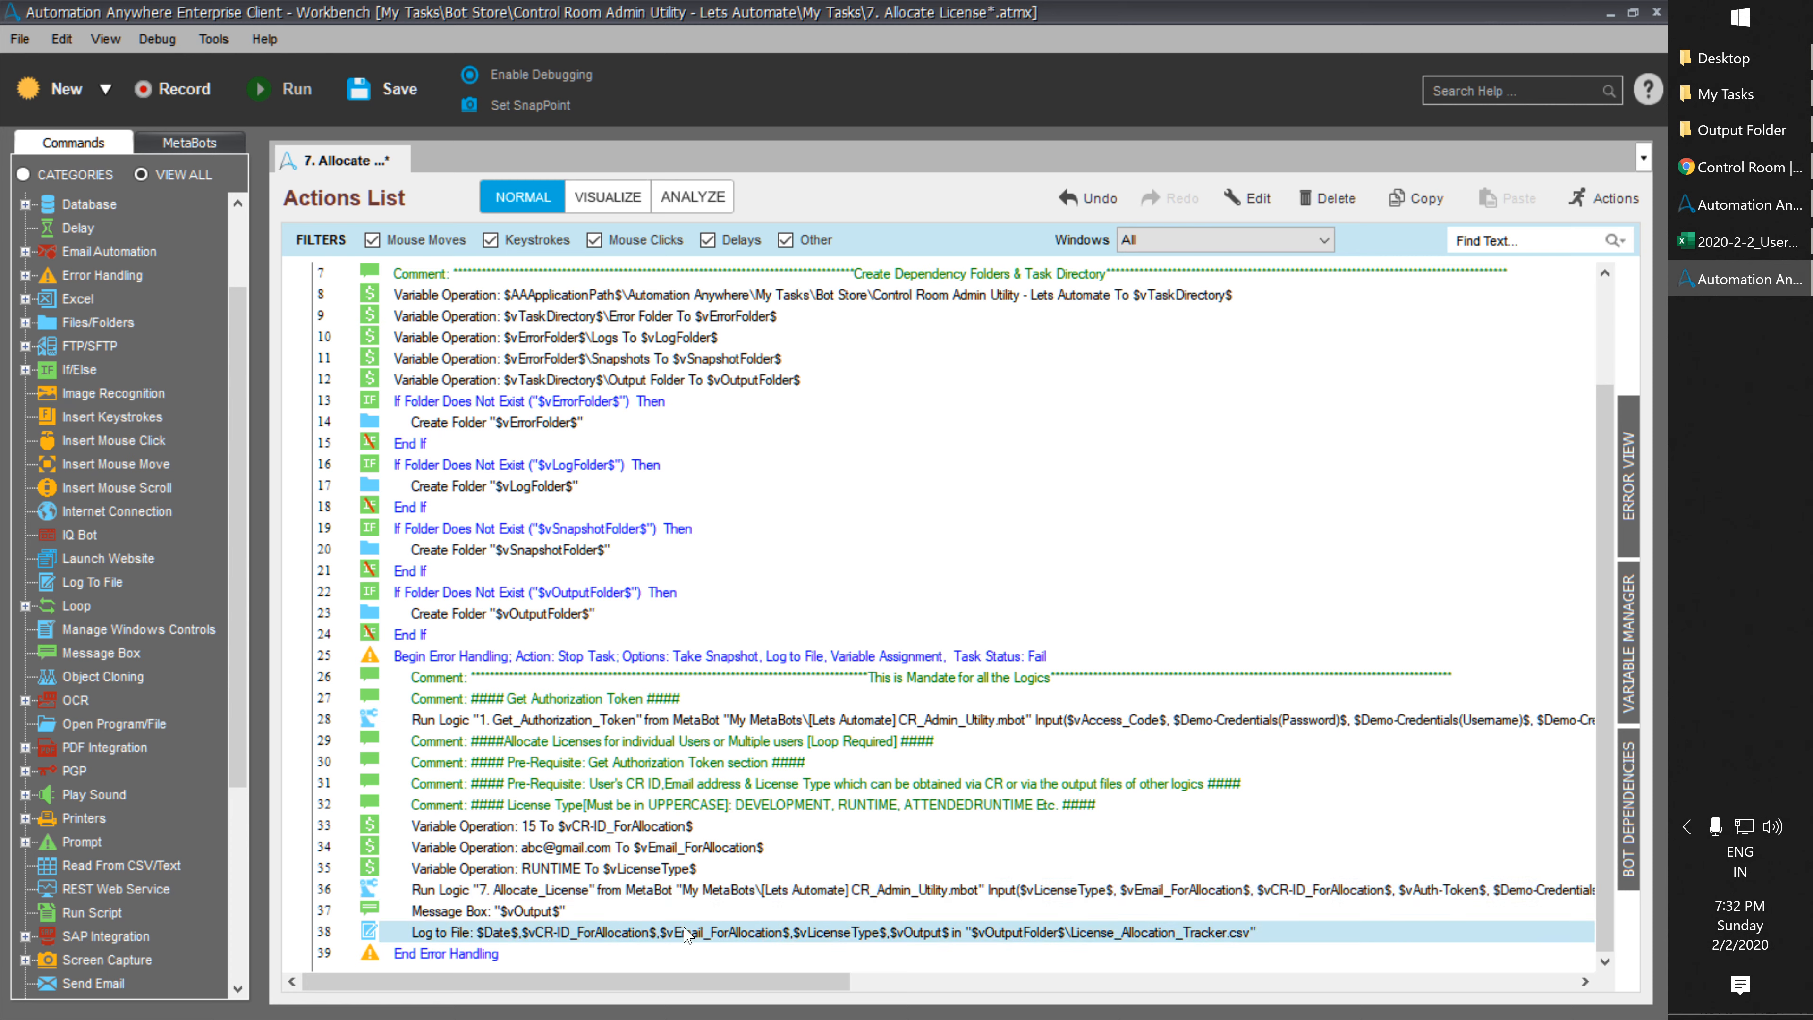